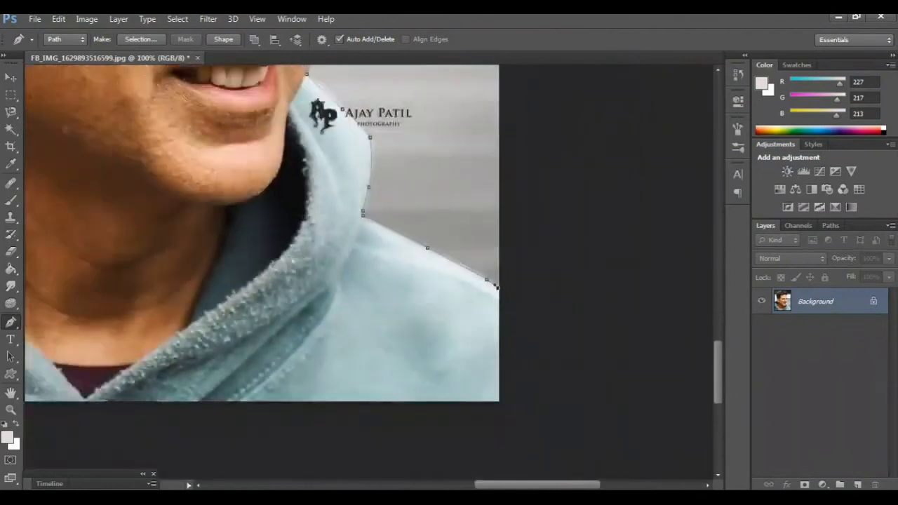
Finish the pen path around the man by carrying it along the photo's bottom edge and closing it
{"action": "scroll", "coordinate": [368, 210], "scroll_direction": "left", "scroll_amount": 5}
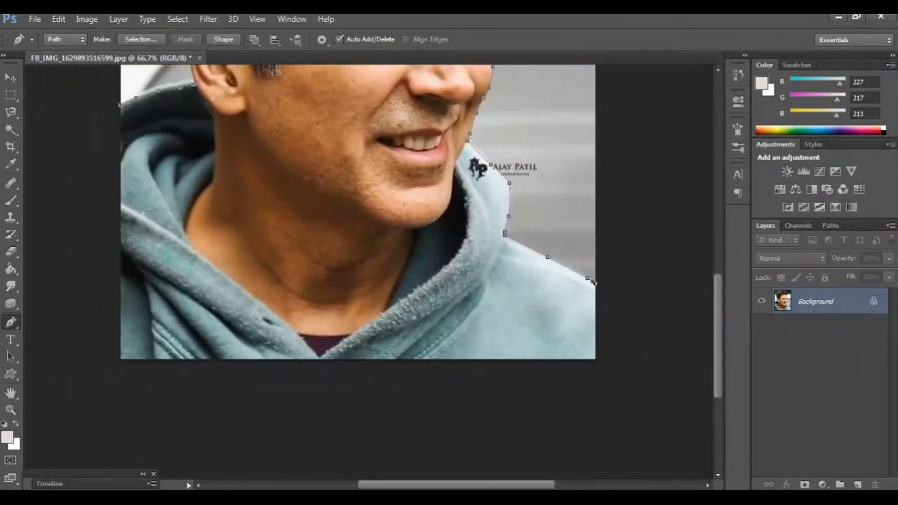
{"action": "left_click", "coordinate": [597, 358]}
{"action": "scroll", "coordinate": [358, 267], "scroll_direction": "up", "scroll_amount": 5}
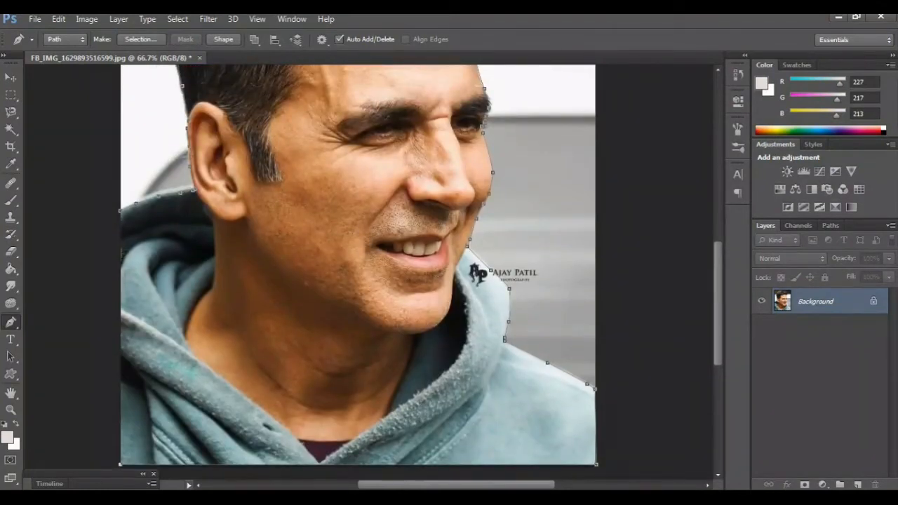
{"action": "scroll", "coordinate": [358, 266], "scroll_direction": "up", "scroll_amount": 5}
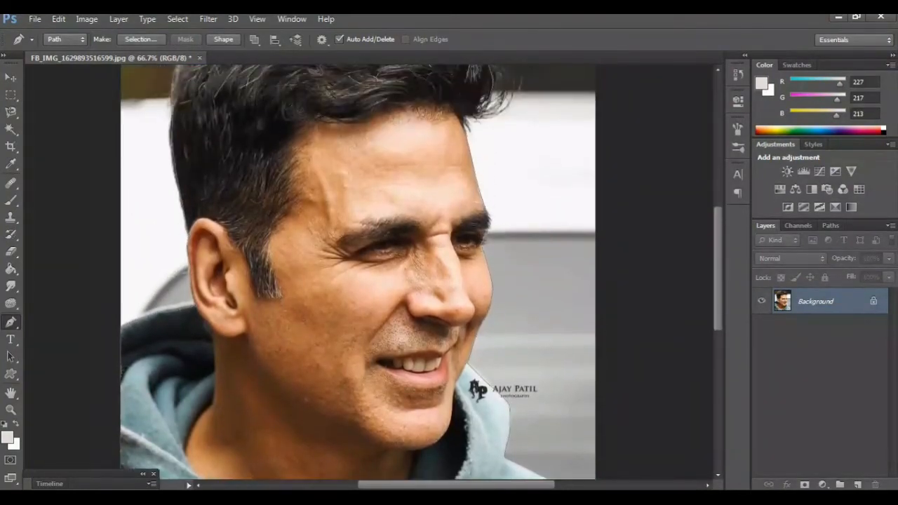
Convert the closed path around the man into a selection
{"action": "key", "text": "ctrl+minus"}
{"action": "right_click", "coordinate": [304, 181]}
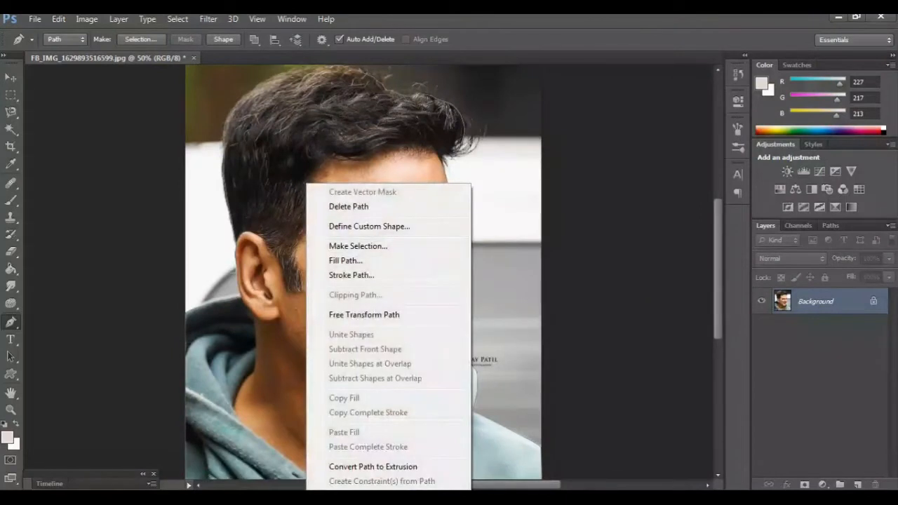
{"action": "left_click", "coordinate": [351, 244]}
{"action": "left_click", "coordinate": [517, 150]}
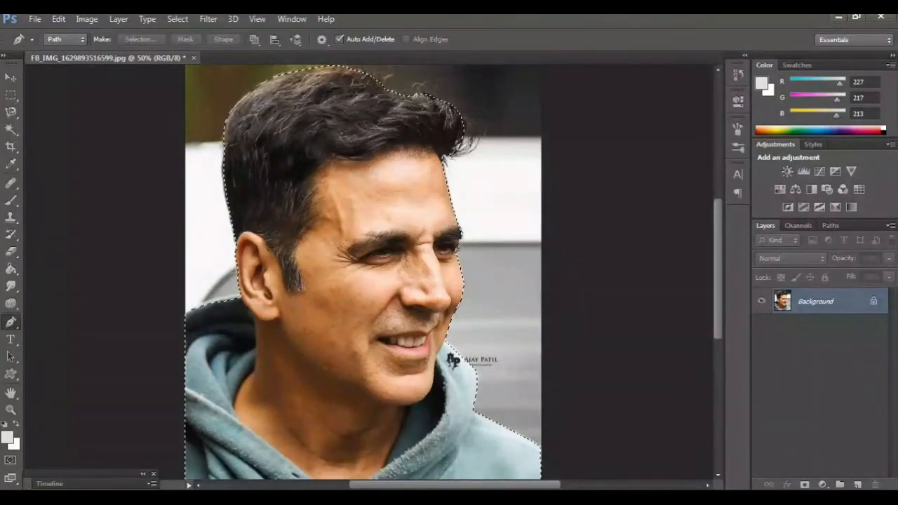
Create a new document with the U.S. Paper preset, Letter size, 8.5 by 11 inches, at 300 pixels per inch
{"action": "key", "text": "ctrl+n"}
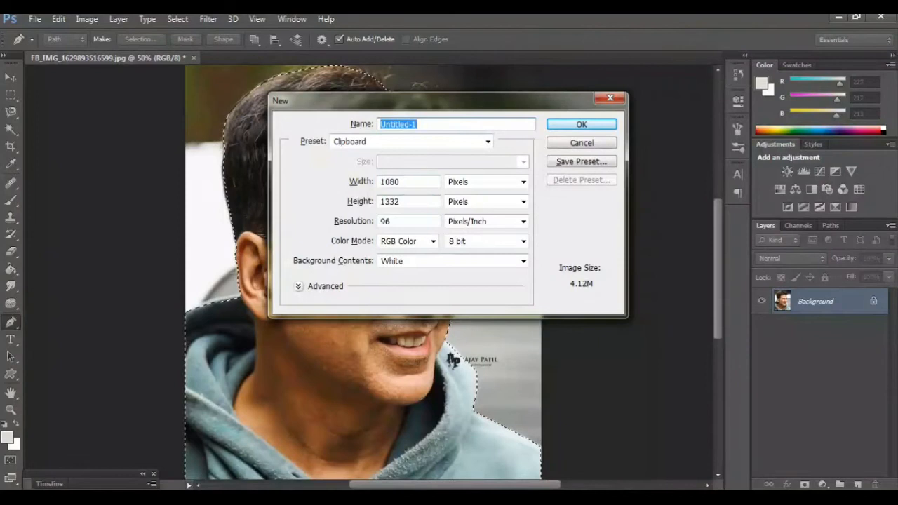
{"action": "left_click", "coordinate": [487, 142]}
{"action": "left_click", "coordinate": [379, 187]}
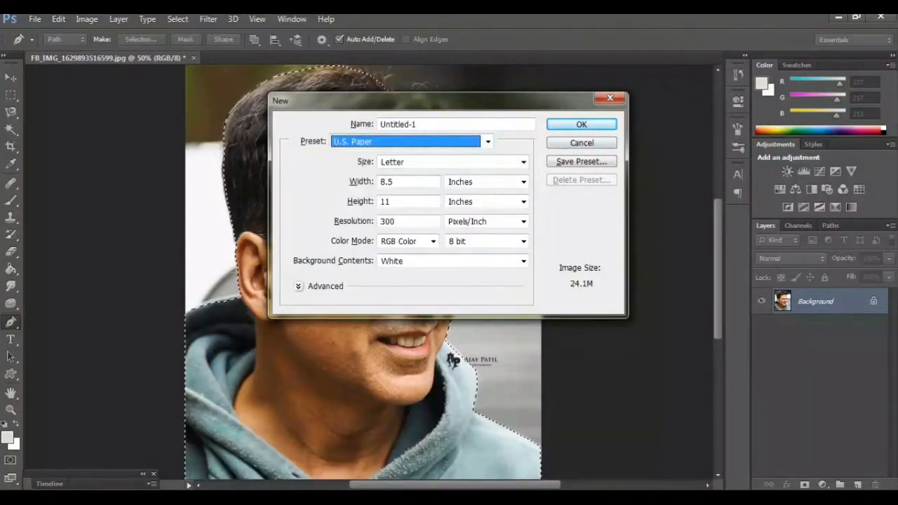
{"action": "key", "text": "Return"}
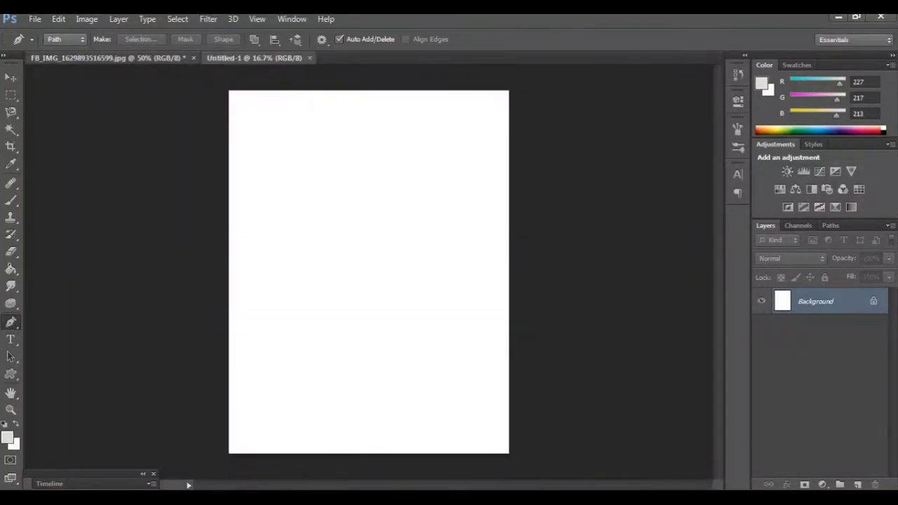
Paste the selected man from the photo into the new blank document
{"action": "left_click", "coordinate": [108, 58]}
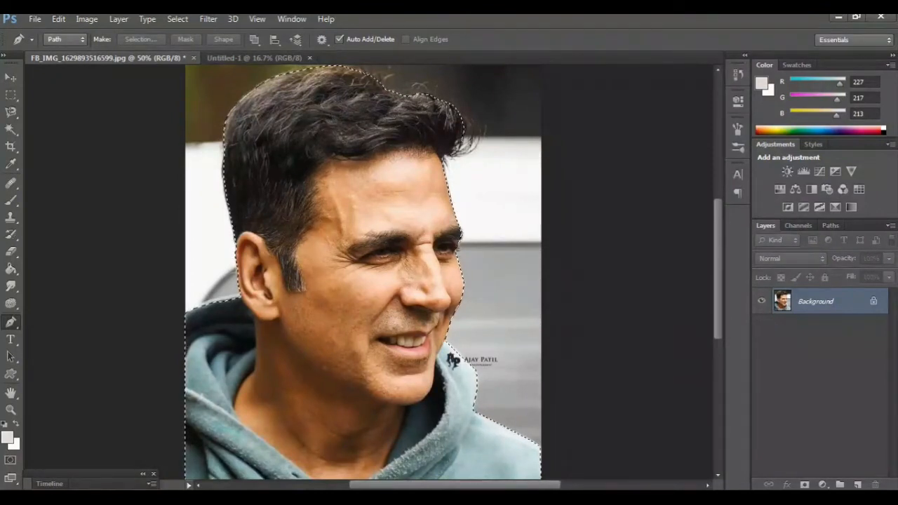
{"action": "left_click", "coordinate": [254, 58]}
{"action": "key", "text": "ctrl+v"}
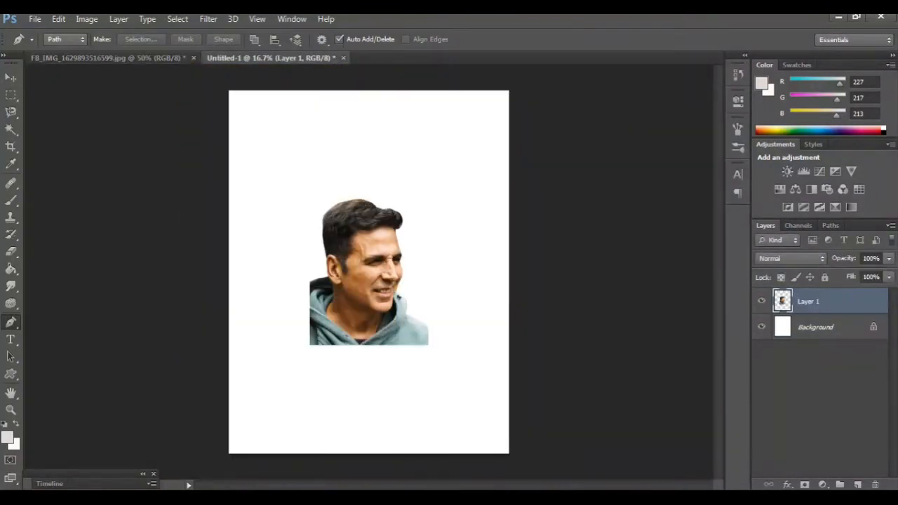
Enlarge the pasted cutout to about 200% with Free Transform and position it in the middle of the page
{"action": "key", "text": "ctrl+t"}
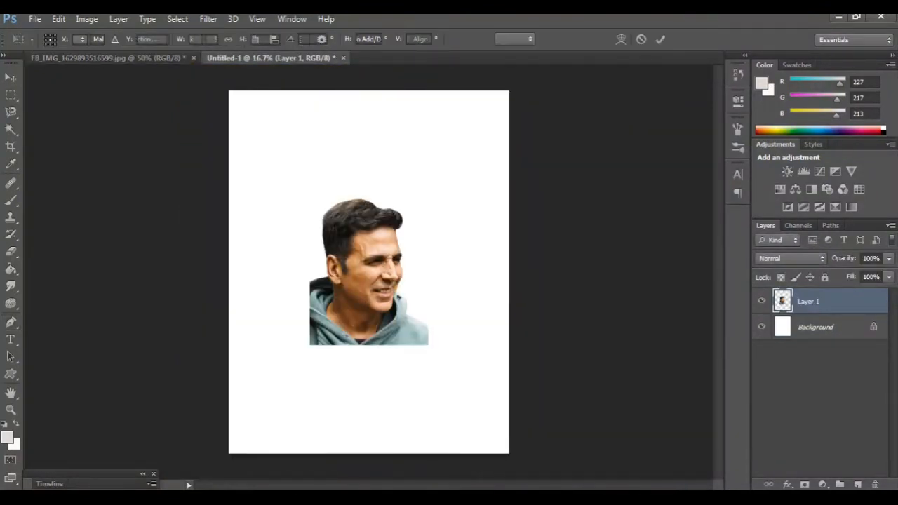
{"action": "left_click_drag", "start_coordinate": [398, 296], "coordinate": [372, 237]}
{"action": "left_click_drag", "start_coordinate": [401, 284], "coordinate": [493, 389]}
{"action": "left_click_drag", "start_coordinate": [440, 309], "coordinate": [426, 295]}
{"action": "left_click_drag", "start_coordinate": [411, 328], "coordinate": [405, 327]}
{"action": "left_click_drag", "start_coordinate": [475, 380], "coordinate": [500, 422]}
{"action": "key", "text": "p"}
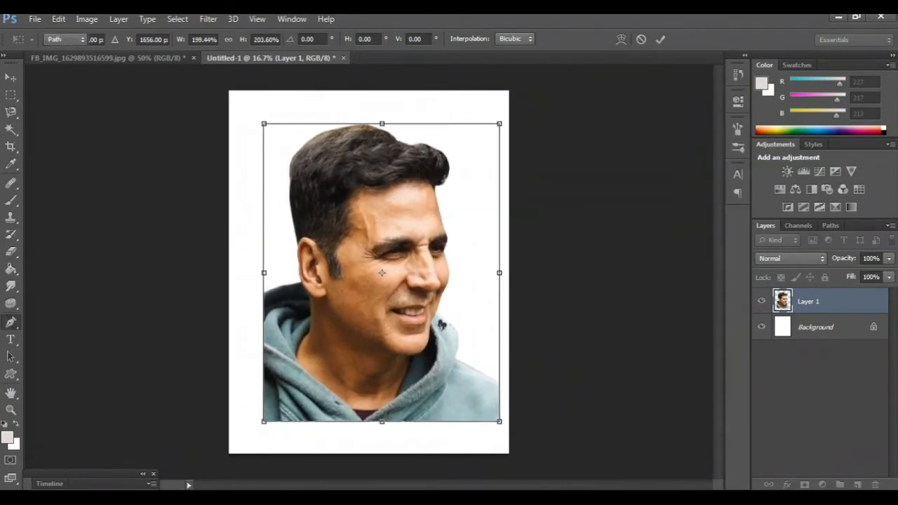
{"action": "key", "text": "Return"}
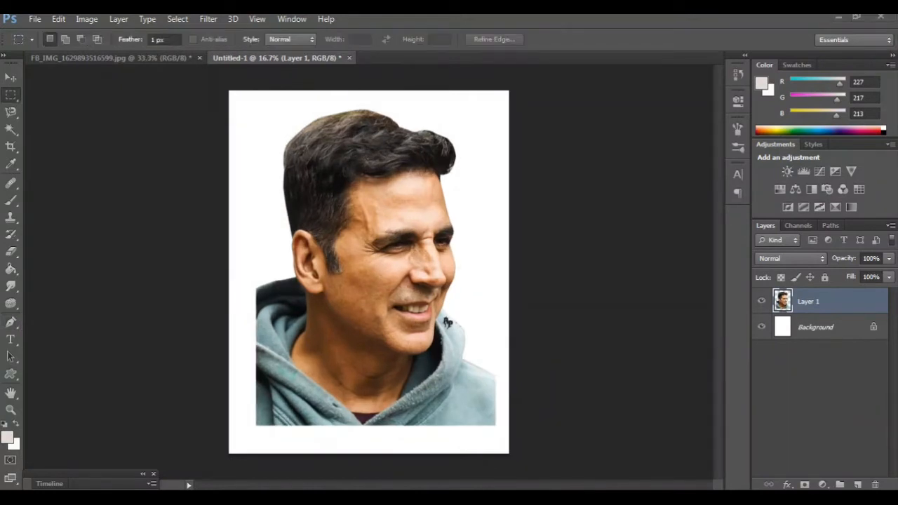
Duplicate the cutout's layer and hide the original
{"action": "left_click_drag", "start_coordinate": [806, 322], "coordinate": [857, 484]}
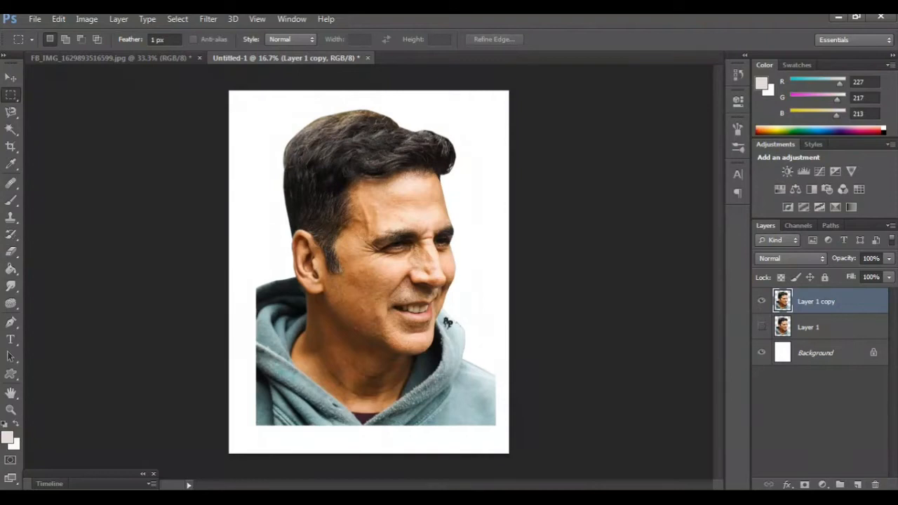
Sharpen the duplicated layer with Unsharp Mask at an amount of 98%, radius 7.2 pixels and threshold 31 levels
{"action": "key", "text": "ctrl+plus"}
{"action": "key", "text": "ctrl+plus"}
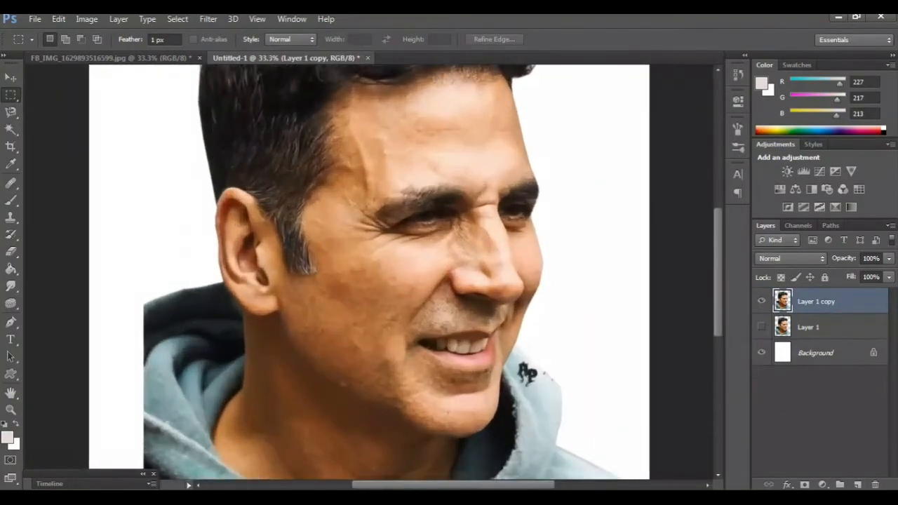
{"action": "left_click_drag", "start_coordinate": [393, 231], "coordinate": [362, 295]}
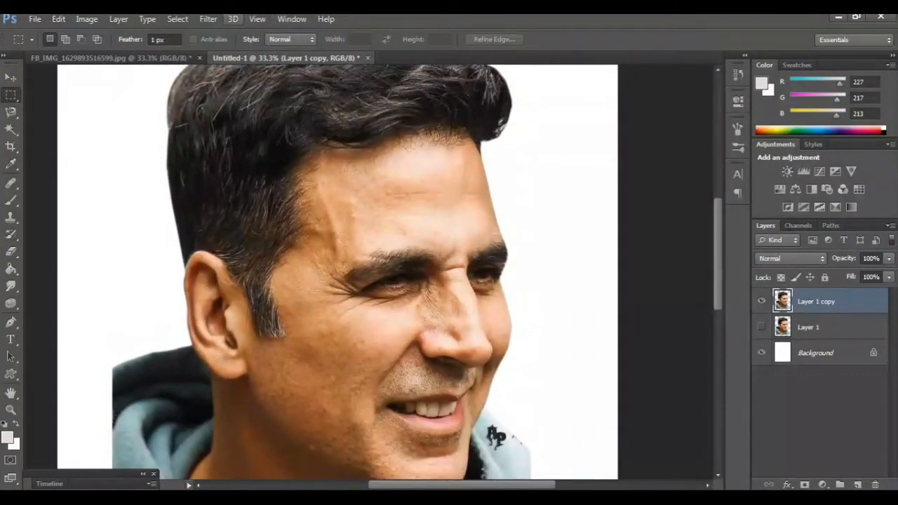
{"action": "left_click", "coordinate": [208, 19]}
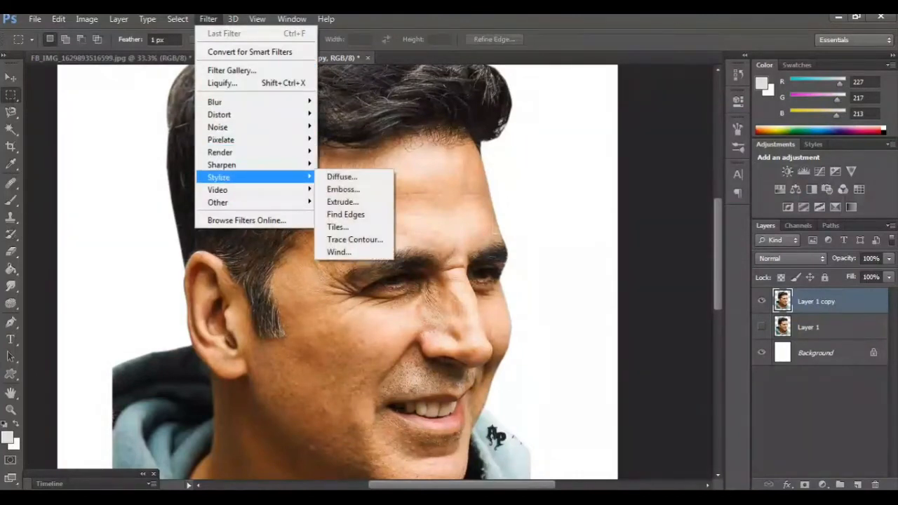
{"action": "mouse_move", "coordinate": [255, 165]}
{"action": "left_click", "coordinate": [355, 214]}
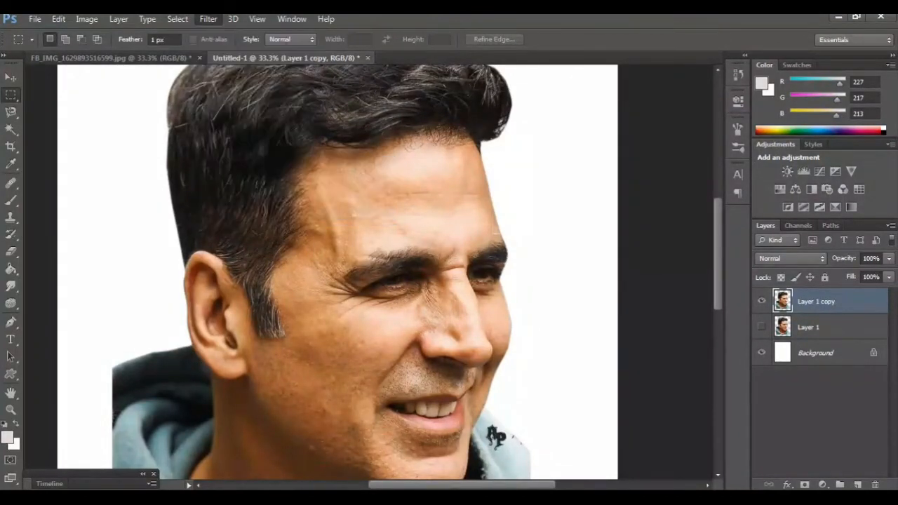
{"action": "left_click_drag", "start_coordinate": [678, 339], "coordinate": [660, 339]}
{"action": "left_click_drag", "start_coordinate": [714, 311], "coordinate": [698, 310]}
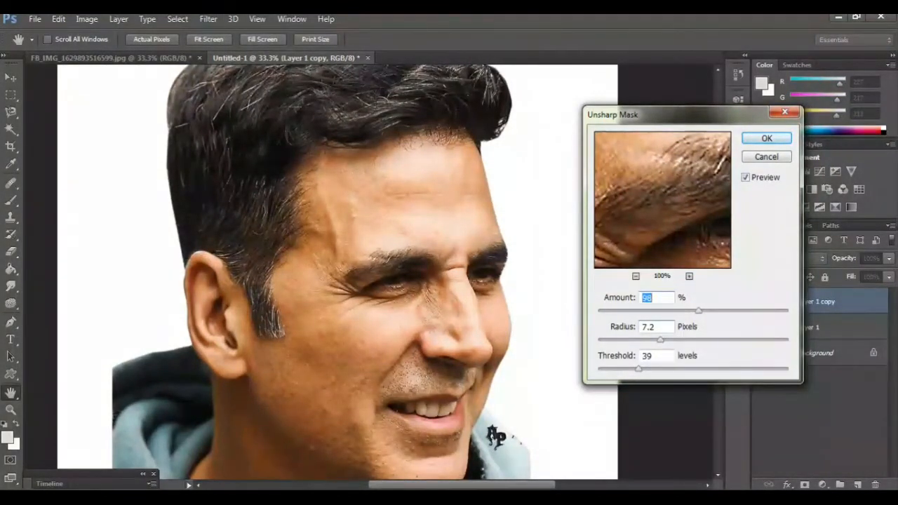
{"action": "left_click_drag", "start_coordinate": [639, 368], "coordinate": [630, 369]}
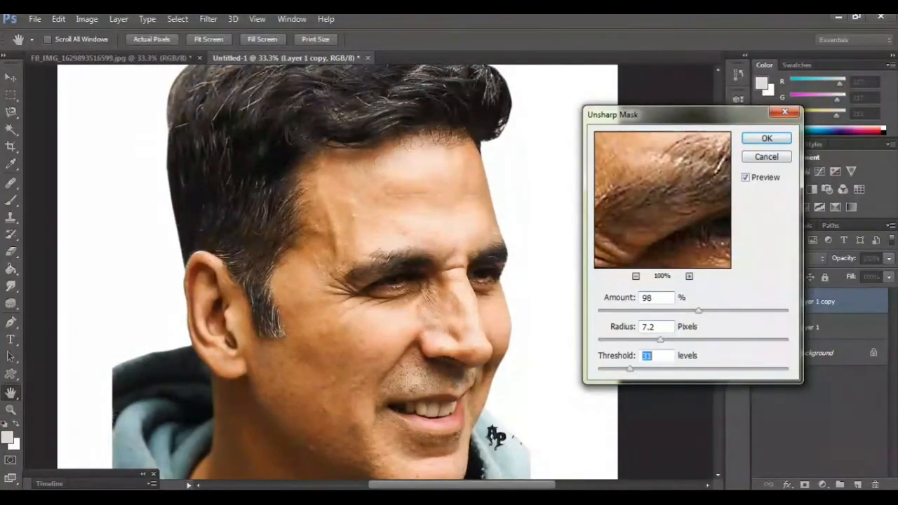
{"action": "left_click", "coordinate": [766, 138]}
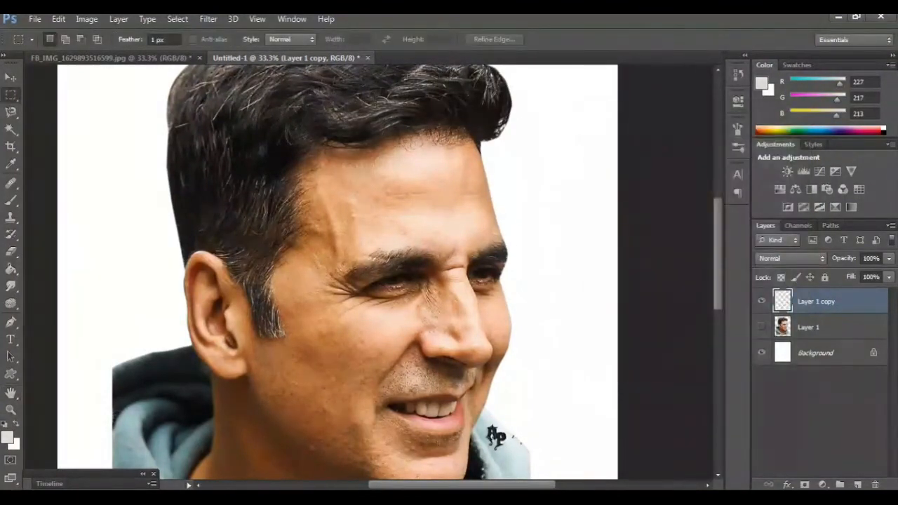
Smooth the skin of the forehead and temple with the Smudge tool at size 100 and 44% strength
{"action": "scroll", "coordinate": [414, 272], "scroll_direction": "down", "scroll_amount": 1}
{"action": "scroll", "coordinate": [336, 271], "scroll_direction": "down", "scroll_amount": 2}
{"action": "scroll", "coordinate": [337, 271], "scroll_direction": "up", "scroll_amount": 3}
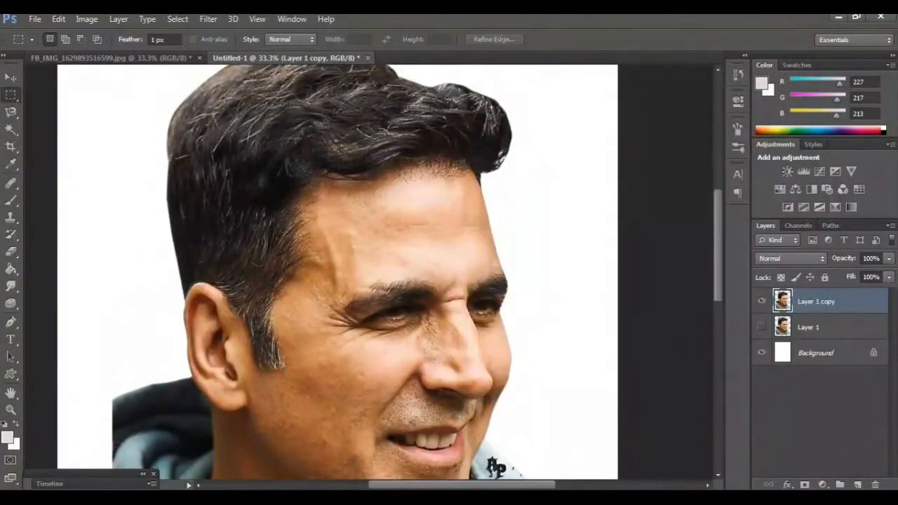
{"action": "left_click", "coordinate": [10, 286]}
{"action": "left_click", "coordinate": [70, 308]}
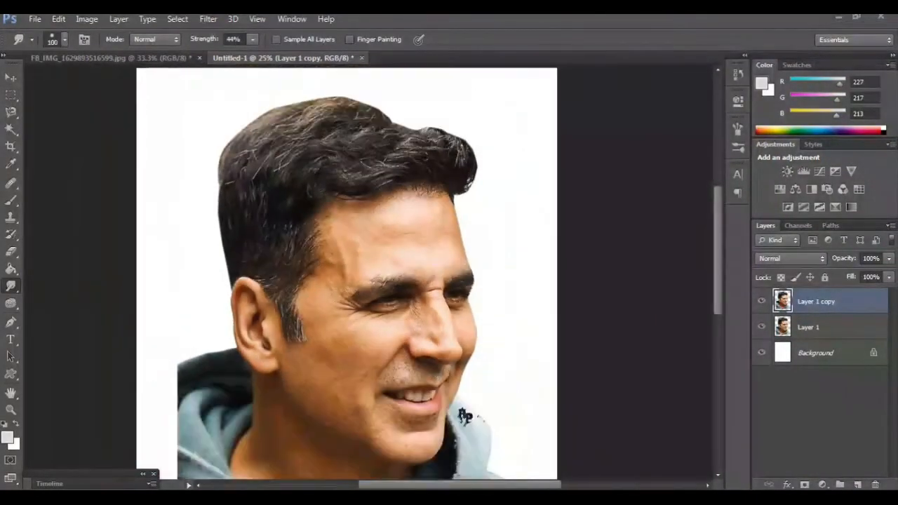
{"action": "key", "text": "ctrl+plus"}
{"action": "key", "text": "ctrl+plus"}
{"action": "key", "text": "ctrl+plus"}
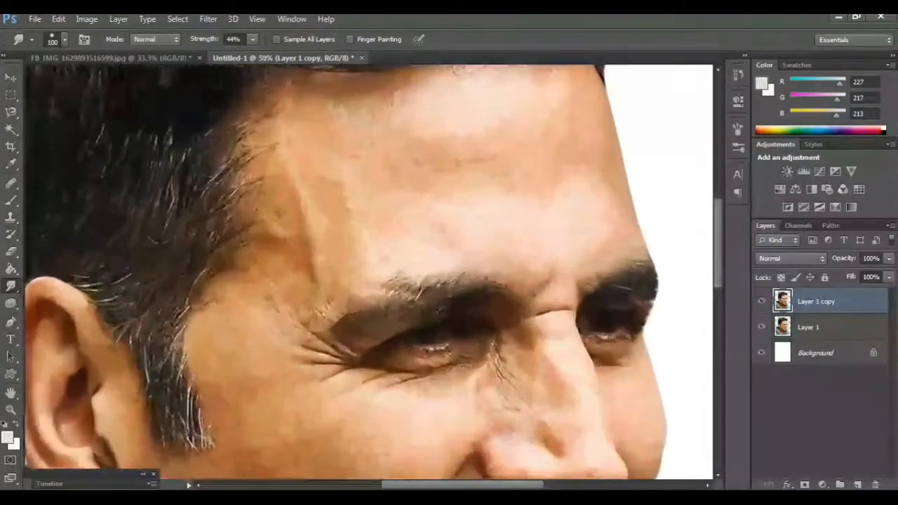
{"action": "left_click_drag", "start_coordinate": [435, 245], "coordinate": [331, 352]}
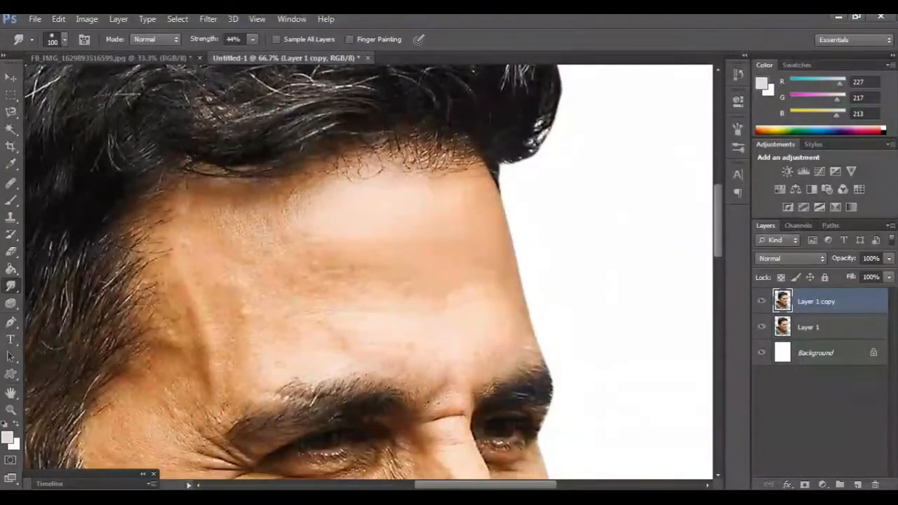
{"action": "scroll", "coordinate": [369, 272], "scroll_direction": "left", "scroll_amount": 4}
{"action": "left_click_drag", "start_coordinate": [453, 198], "coordinate": [426, 204]}
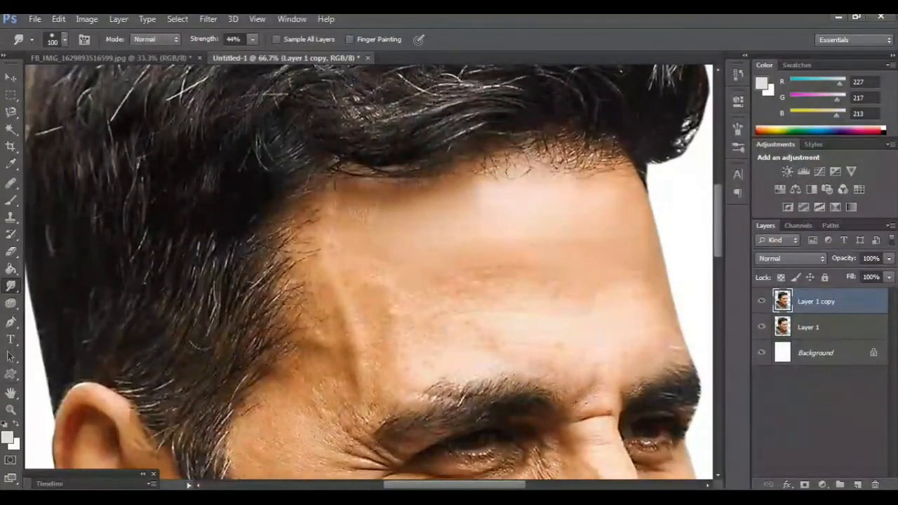
{"action": "scroll", "coordinate": [369, 272], "scroll_direction": "down", "scroll_amount": 3}
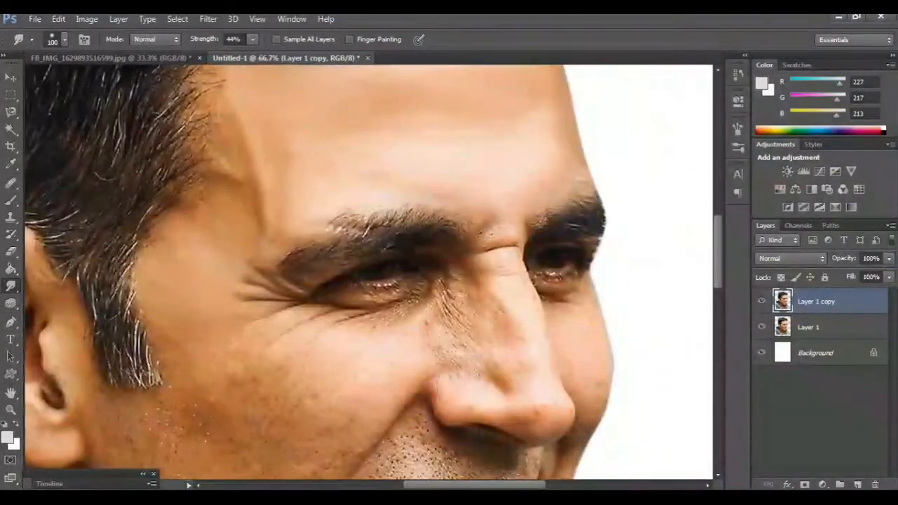
Examine the smoothed forehead and temple against the skin around the eyes, nose and cheek
{"action": "key", "text": "ctrl+minus"}
{"action": "key", "text": "ctrl+minus"}
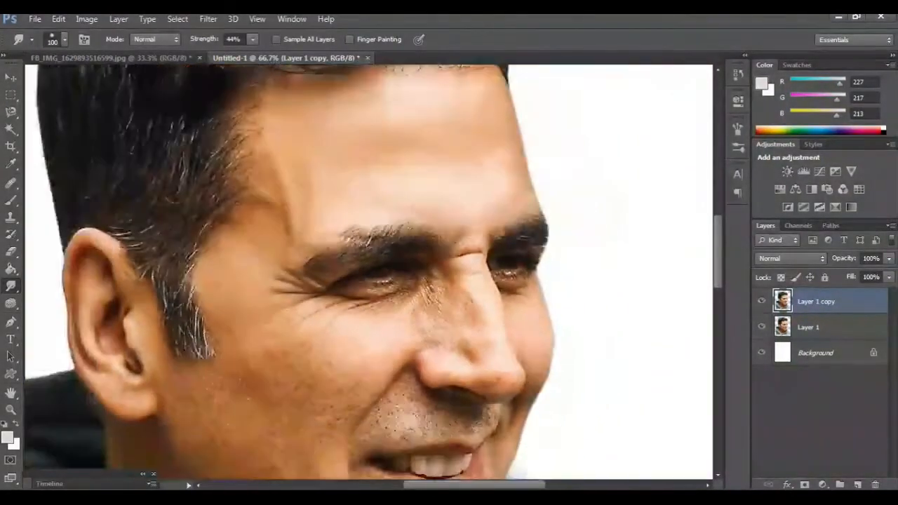
{"action": "key", "text": "ctrl+plus"}
{"action": "key", "text": "ctrl+plus"}
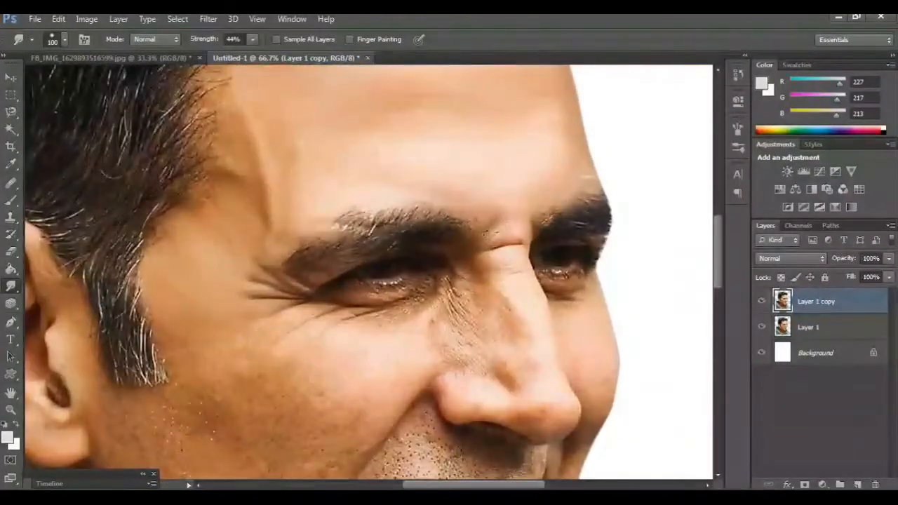
{"action": "scroll", "coordinate": [368, 270], "scroll_direction": "up", "scroll_amount": 5}
{"action": "scroll", "coordinate": [368, 270], "scroll_direction": "down", "scroll_amount": 4}
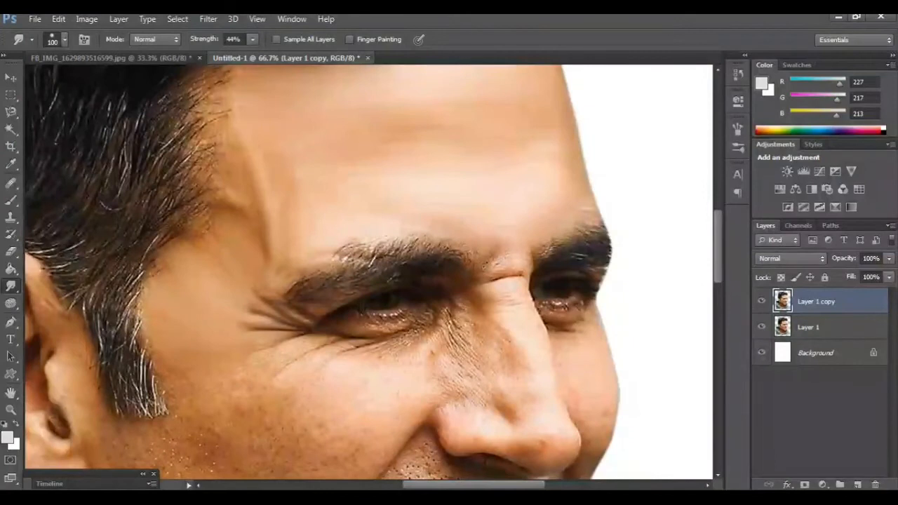
{"action": "scroll", "coordinate": [368, 270], "scroll_direction": "down", "scroll_amount": 2}
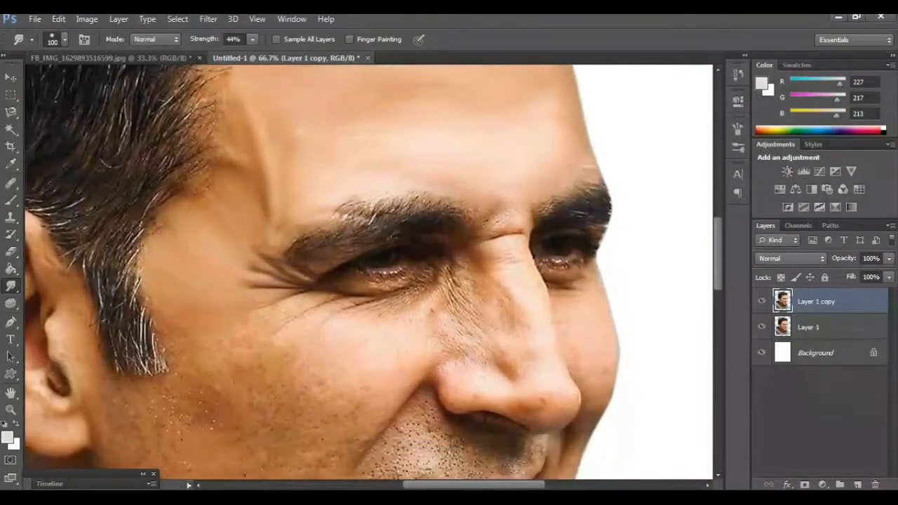
{"action": "scroll", "coordinate": [368, 271], "scroll_direction": "down", "scroll_amount": 1}
{"action": "scroll", "coordinate": [368, 270], "scroll_direction": "right", "scroll_amount": 2}
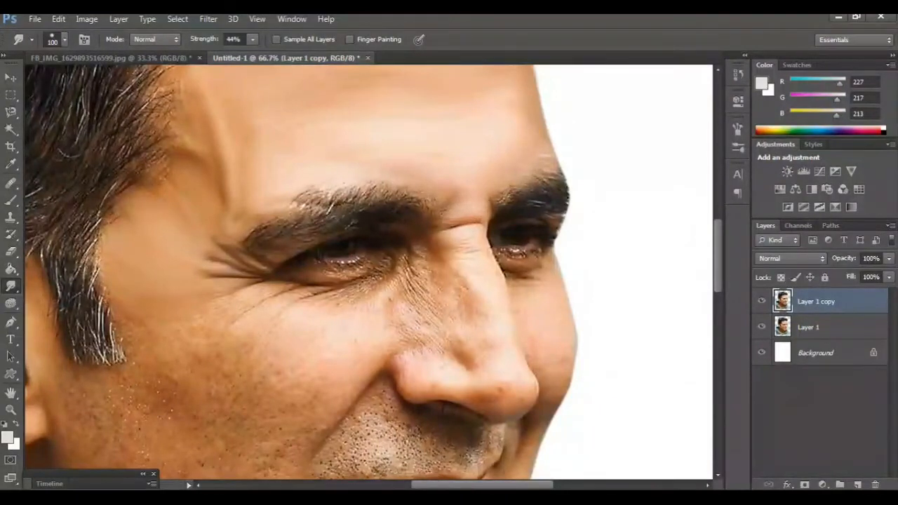
{"action": "scroll", "coordinate": [368, 273], "scroll_direction": "down", "scroll_amount": 2}
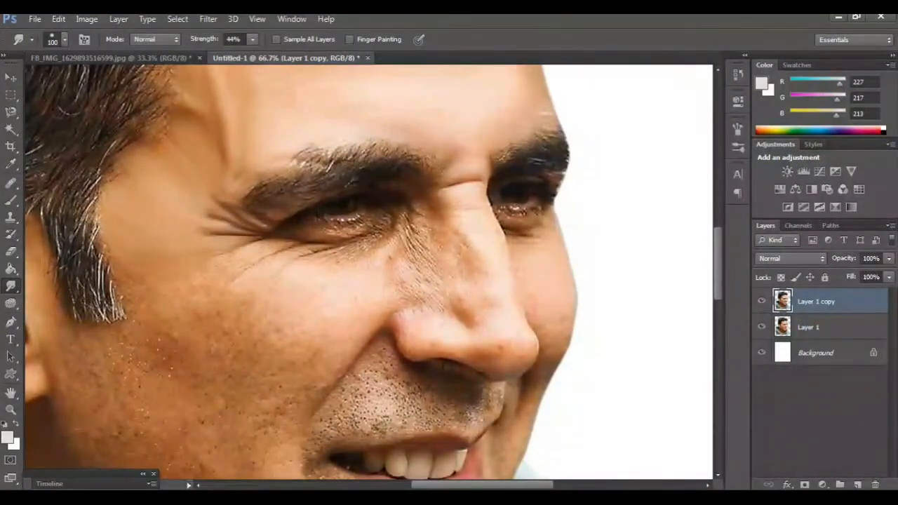
{"action": "scroll", "coordinate": [368, 273], "scroll_direction": "up", "scroll_amount": 2}
{"action": "scroll", "coordinate": [368, 272], "scroll_direction": "left", "scroll_amount": 2}
{"action": "scroll", "coordinate": [368, 273], "scroll_direction": "up", "scroll_amount": 2}
{"action": "scroll", "coordinate": [368, 273], "scroll_direction": "up", "scroll_amount": 2}
{"action": "scroll", "coordinate": [369, 273], "scroll_direction": "down", "scroll_amount": 2}
{"action": "scroll", "coordinate": [368, 273], "scroll_direction": "down", "scroll_amount": 2}
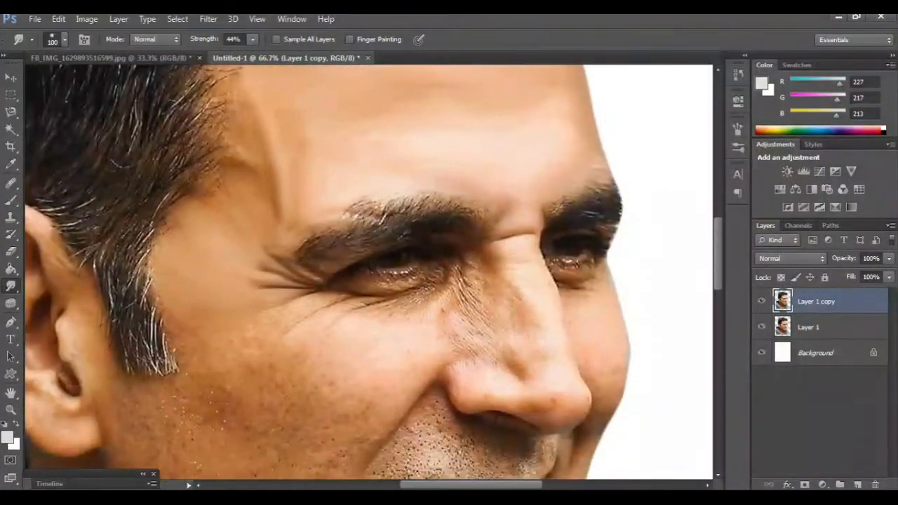
{"action": "scroll", "coordinate": [368, 273], "scroll_direction": "left", "scroll_amount": 2}
{"action": "scroll", "coordinate": [369, 273], "scroll_direction": "down", "scroll_amount": 2}
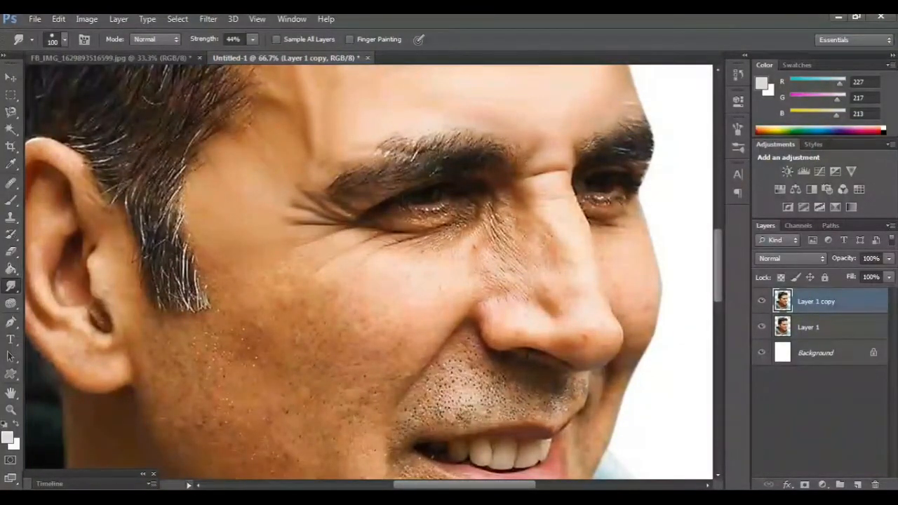
Inspect the whole face from hairline to chin for areas of skin and brow that remain rough
{"action": "scroll", "coordinate": [369, 273], "scroll_direction": "left", "scroll_amount": 3}
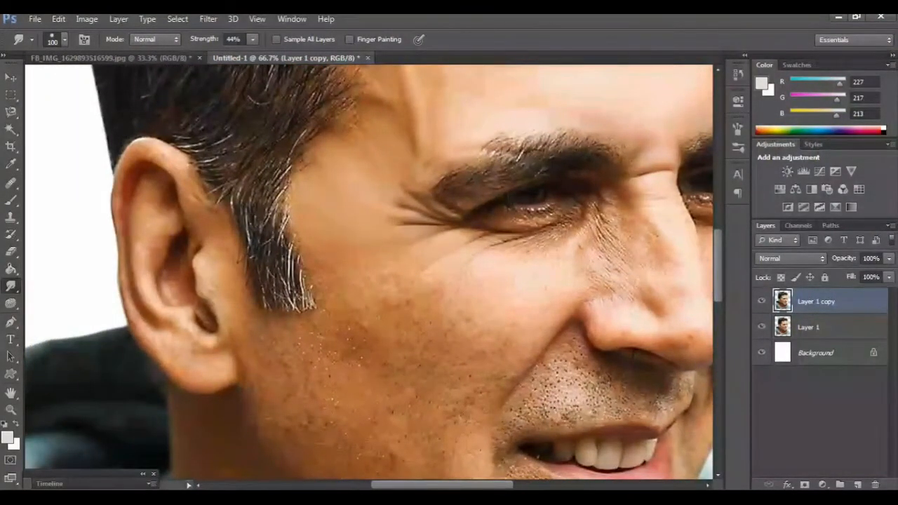
{"action": "scroll", "coordinate": [368, 272], "scroll_direction": "down", "scroll_amount": 2}
{"action": "scroll", "coordinate": [368, 273], "scroll_direction": "right", "scroll_amount": 4}
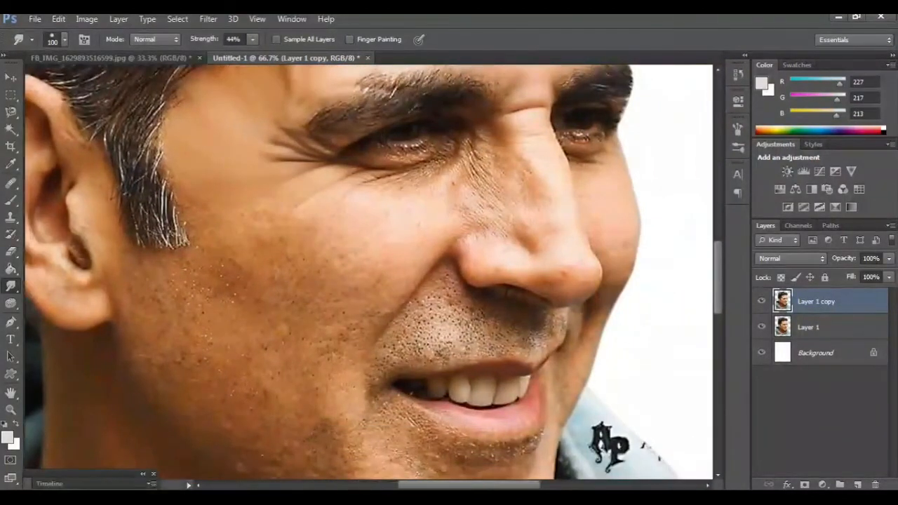
{"action": "scroll", "coordinate": [369, 273], "scroll_direction": "up", "scroll_amount": 5}
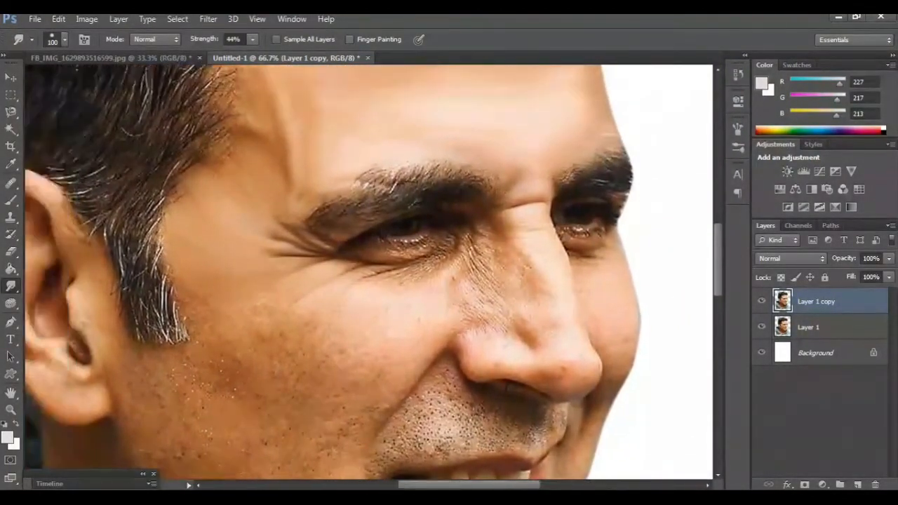
{"action": "scroll", "coordinate": [369, 273], "scroll_direction": "left", "scroll_amount": 1}
{"action": "scroll", "coordinate": [368, 273], "scroll_direction": "up", "scroll_amount": 3}
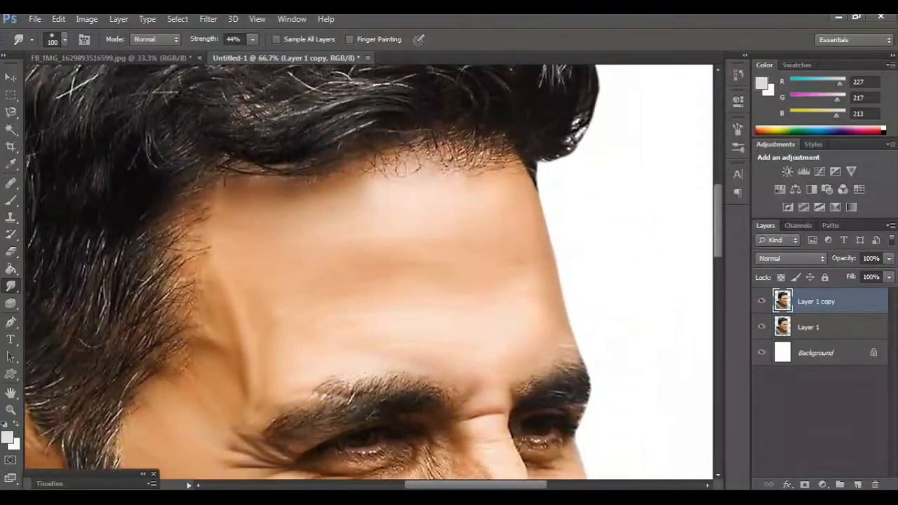
{"action": "scroll", "coordinate": [368, 273], "scroll_direction": "down", "scroll_amount": 5}
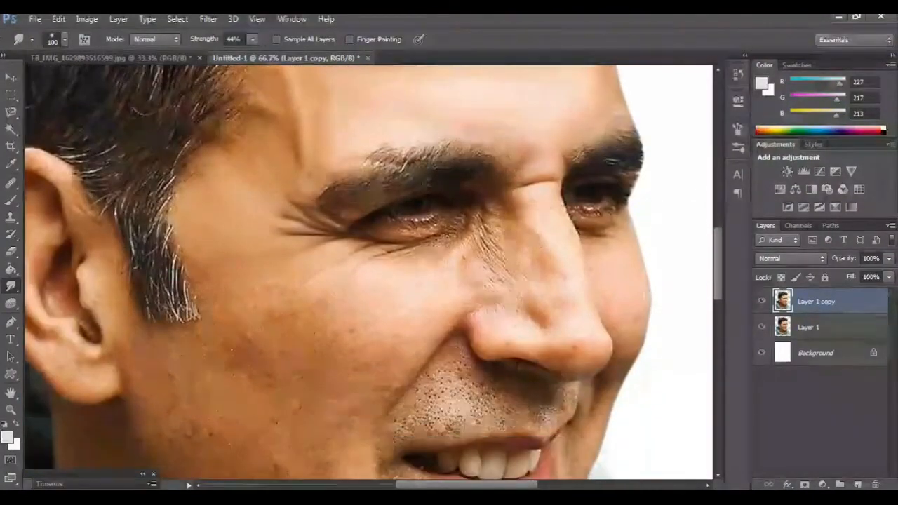
{"action": "scroll", "coordinate": [368, 273], "scroll_direction": "right", "scroll_amount": 2}
{"action": "scroll", "coordinate": [368, 273], "scroll_direction": "down", "scroll_amount": 3}
{"action": "scroll", "coordinate": [369, 273], "scroll_direction": "right", "scroll_amount": 2}
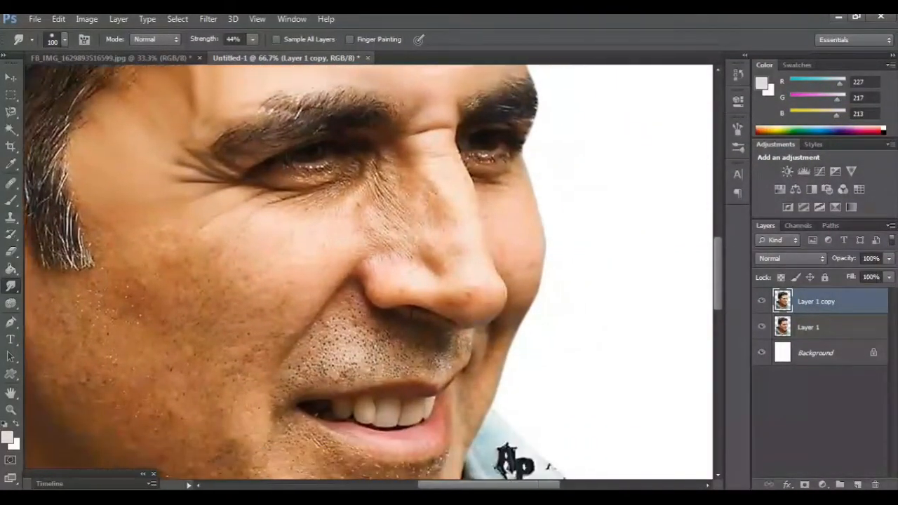
{"action": "scroll", "coordinate": [369, 273], "scroll_direction": "up", "scroll_amount": 5}
{"action": "scroll", "coordinate": [369, 273], "scroll_direction": "left", "scroll_amount": 4}
{"action": "scroll", "coordinate": [369, 272], "scroll_direction": "up", "scroll_amount": 3}
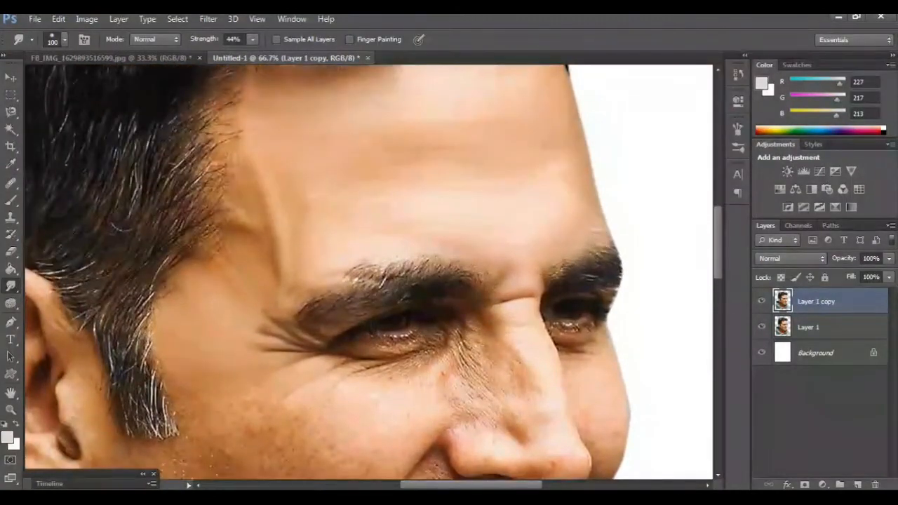
Blend the hairs of both eyebrows into soft painted shapes with the Smudge tool at size 60 and 44% strength
{"action": "key", "text": "ctrl+plus"}
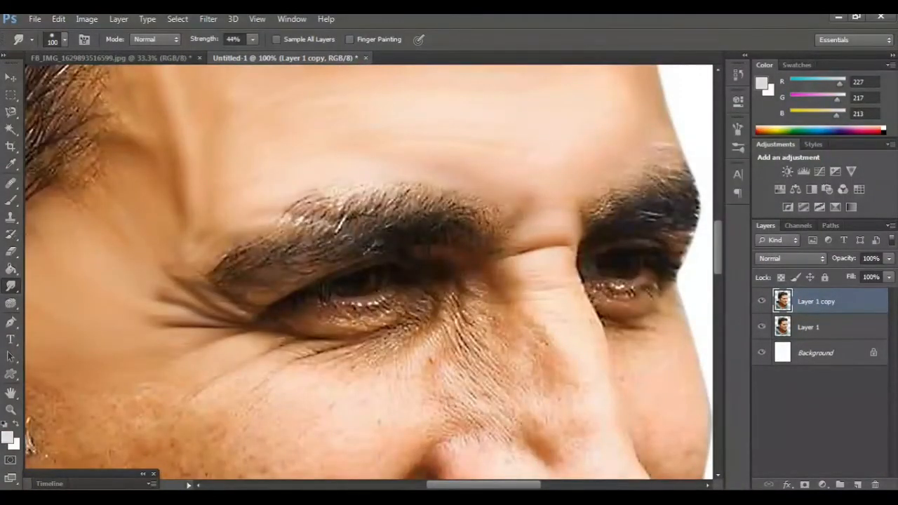
{"action": "mouse_move", "coordinate": [451, 214]}
{"action": "left_mouse_down"}
{"action": "mouse_move", "coordinate": [461, 207]}
{"action": "mouse_move", "coordinate": [413, 201]}
{"action": "mouse_move", "coordinate": [381, 224]}
{"action": "mouse_move", "coordinate": [350, 220]}
{"action": "mouse_move", "coordinate": [355, 234]}
{"action": "mouse_move", "coordinate": [320, 225]}
{"action": "left_mouse_up"}
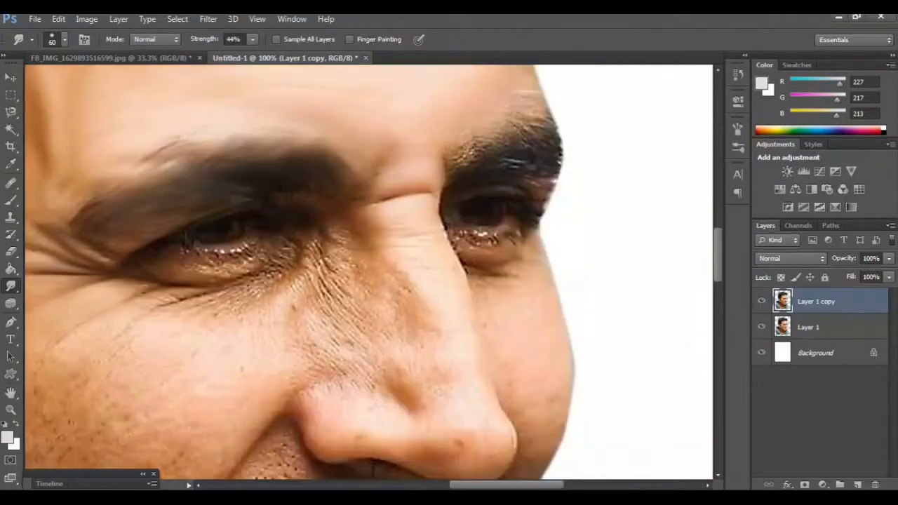
{"action": "left_click_drag", "start_coordinate": [421, 239], "coordinate": [347, 340]}
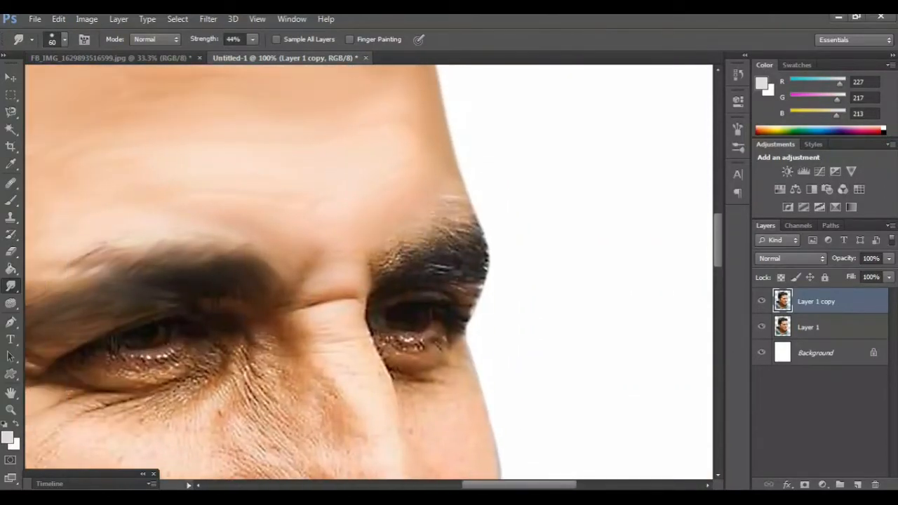
{"action": "mouse_move", "coordinate": [457, 264]}
{"action": "left_mouse_down"}
{"action": "mouse_move", "coordinate": [385, 271]}
{"action": "mouse_move", "coordinate": [458, 236]}
{"action": "left_mouse_up"}
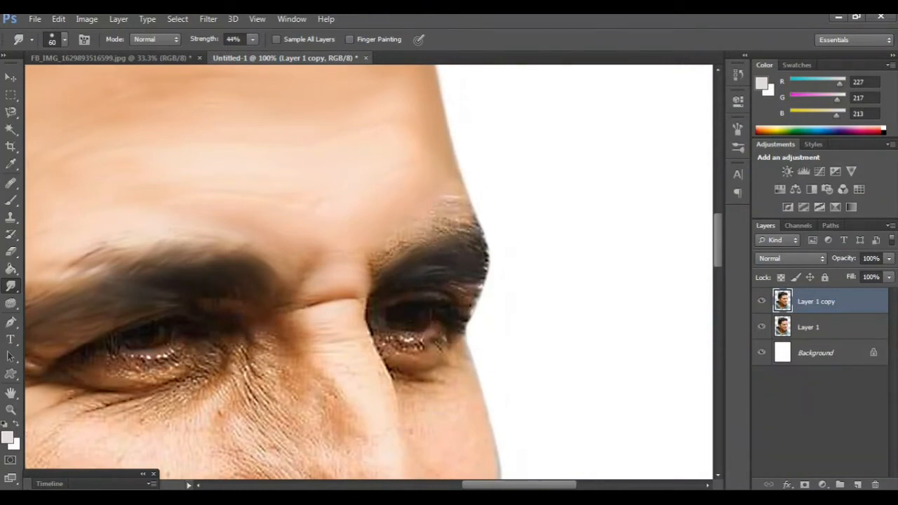
{"action": "left_click_drag", "start_coordinate": [471, 274], "coordinate": [481, 283]}
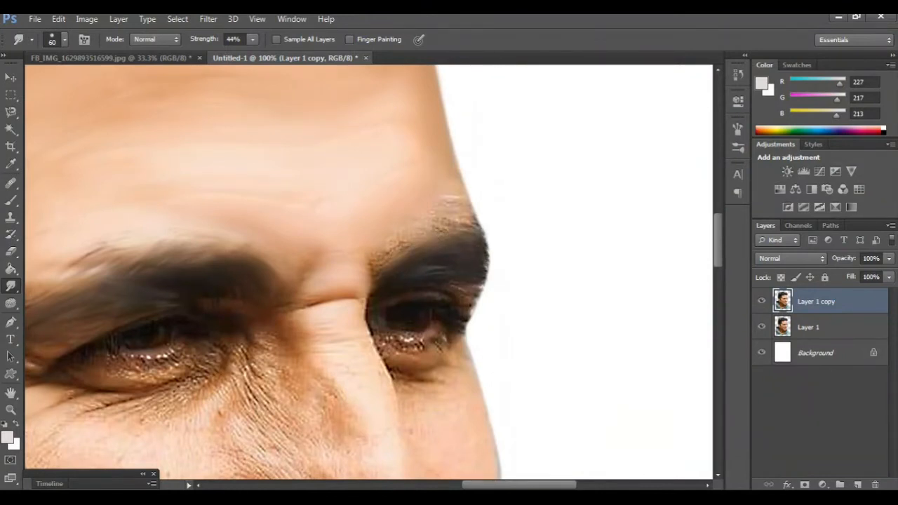
{"action": "left_click_drag", "start_coordinate": [437, 228], "coordinate": [456, 220]}
{"action": "mouse_move", "coordinate": [405, 245]}
{"action": "left_mouse_down"}
{"action": "mouse_move", "coordinate": [376, 255]}
{"action": "mouse_move", "coordinate": [437, 280]}
{"action": "mouse_move", "coordinate": [523, 280]}
{"action": "mouse_move", "coordinate": [534, 215]}
{"action": "mouse_move", "coordinate": [534, 144]}
{"action": "mouse_move", "coordinate": [461, 142]}
{"action": "mouse_move", "coordinate": [428, 114]}
{"action": "mouse_move", "coordinate": [418, 89]}
{"action": "left_mouse_up"}
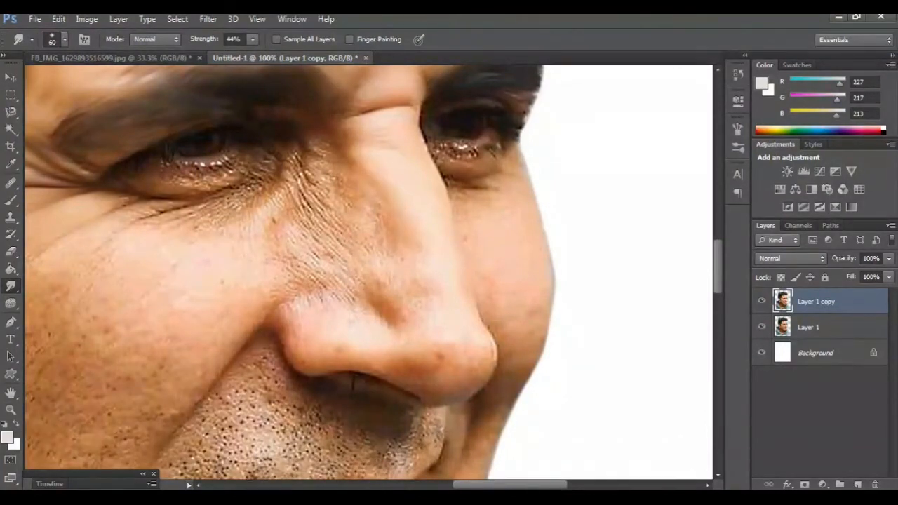
Smooth the skin on the nose's side, tip and nostril wing with the Smudge tool, raising the brush size to 70
{"action": "left_click_drag", "start_coordinate": [355, 151], "coordinate": [407, 150]}
{"action": "scroll", "coordinate": [368, 273], "scroll_direction": "down", "scroll_amount": 3}
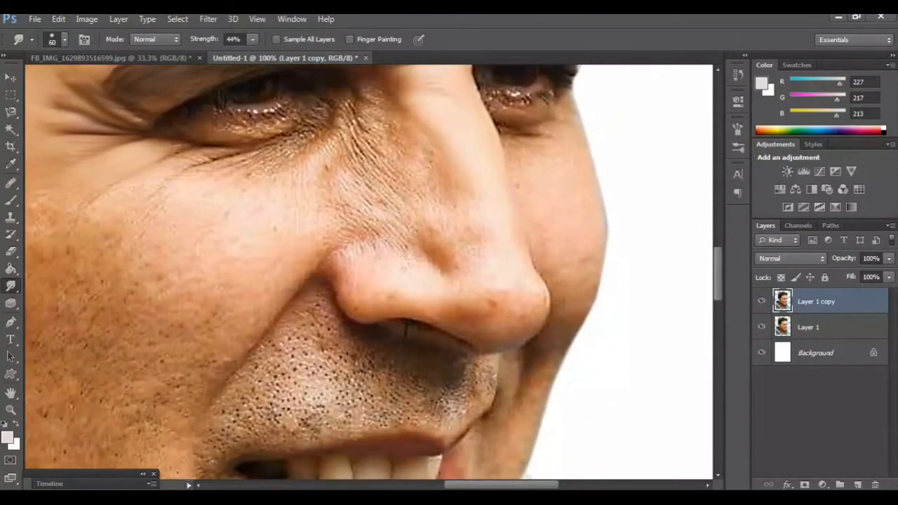
{"action": "scroll", "coordinate": [317, 277], "scroll_direction": "right", "scroll_amount": 2}
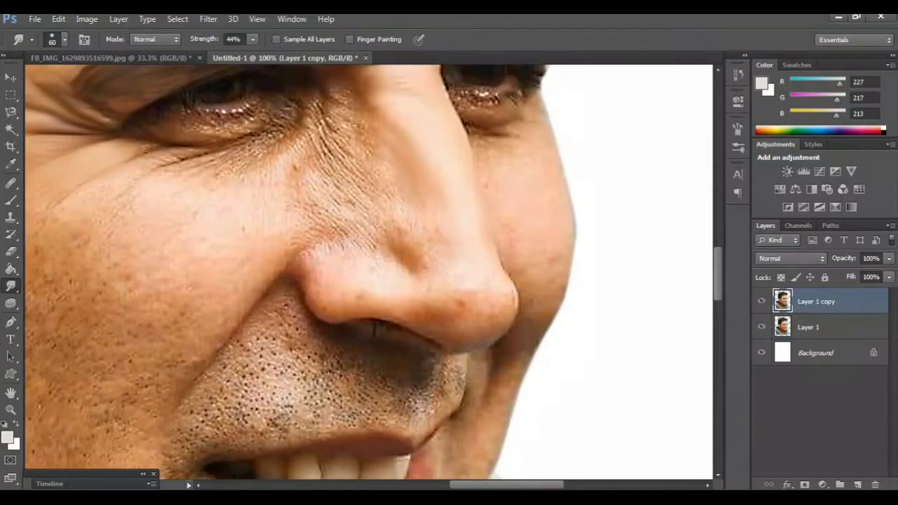
{"action": "left_click_drag", "start_coordinate": [426, 269], "coordinate": [416, 258]}
{"action": "mouse_move", "coordinate": [428, 206]}
{"action": "left_mouse_down"}
{"action": "mouse_move", "coordinate": [416, 193]}
{"action": "mouse_move", "coordinate": [398, 219]}
{"action": "mouse_move", "coordinate": [432, 281]}
{"action": "left_mouse_up"}
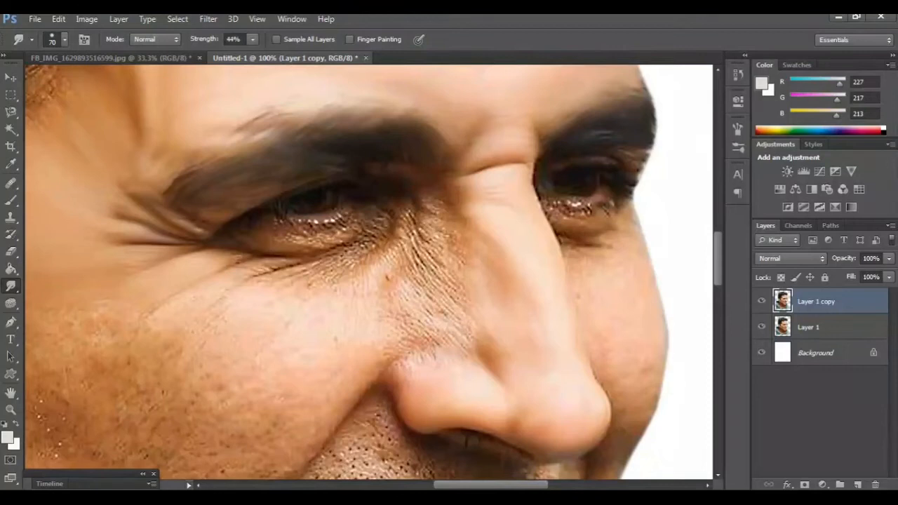
Smudge the creases between the inner eye corner and the nostril wing at size 70
{"action": "scroll", "coordinate": [368, 273], "scroll_direction": "up", "scroll_amount": 2}
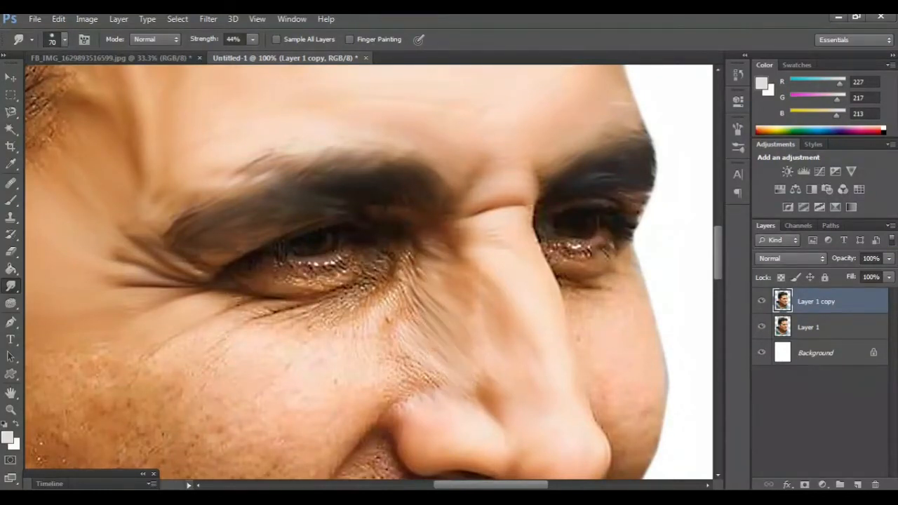
{"action": "left_click_drag", "start_coordinate": [394, 344], "coordinate": [434, 382]}
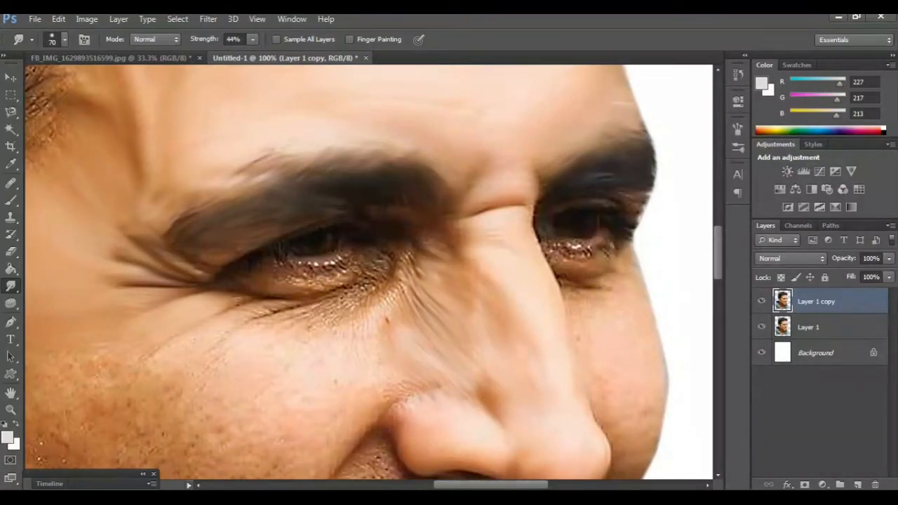
{"action": "left_click_drag", "start_coordinate": [394, 282], "coordinate": [411, 303]}
{"action": "left_click_drag", "start_coordinate": [406, 254], "coordinate": [416, 274]}
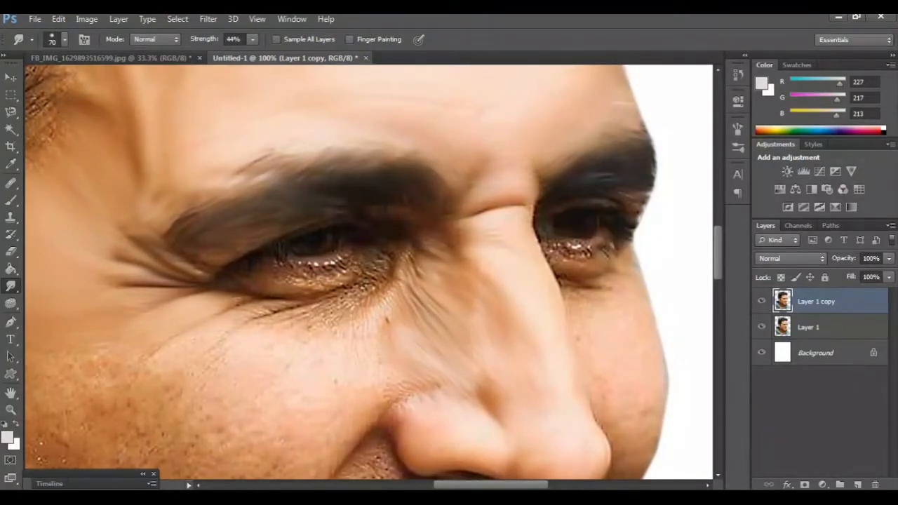
{"action": "scroll", "coordinate": [368, 273], "scroll_direction": "down", "scroll_amount": 2}
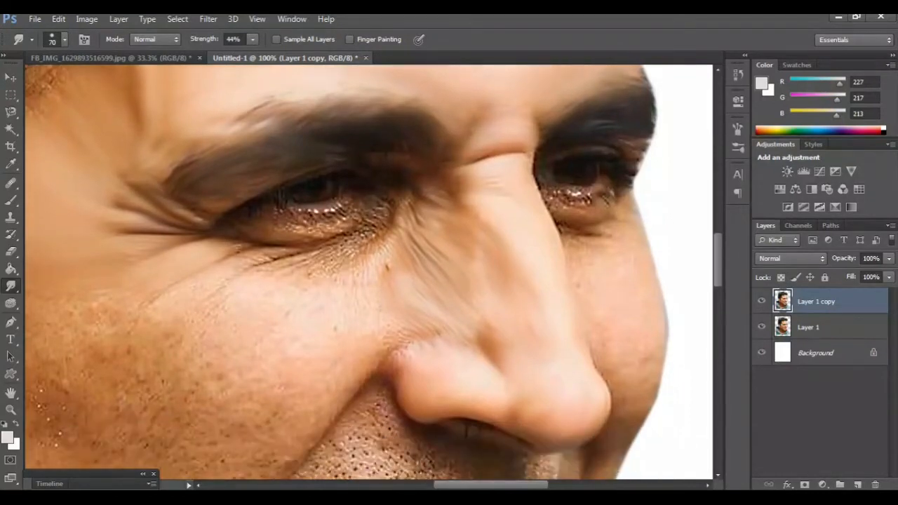
{"action": "left_click_drag", "start_coordinate": [388, 328], "coordinate": [401, 337]}
{"action": "left_click_drag", "start_coordinate": [394, 356], "coordinate": [412, 344]}
Smooth the upper cheek beside the nose with the Smudge tool at size 80
{"action": "key", "text": "bracketright"}
{"action": "scroll", "coordinate": [368, 274], "scroll_direction": "up", "scroll_amount": 3}
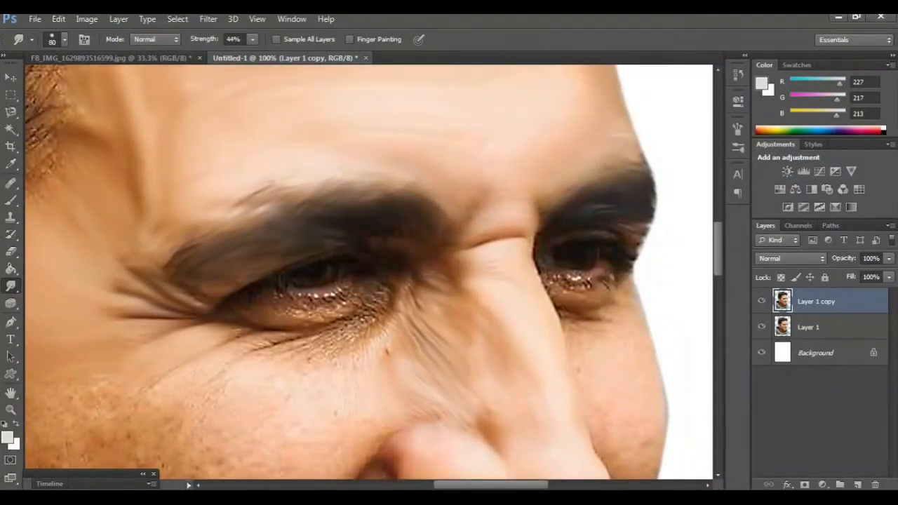
{"action": "key", "text": "ctrl+minus"}
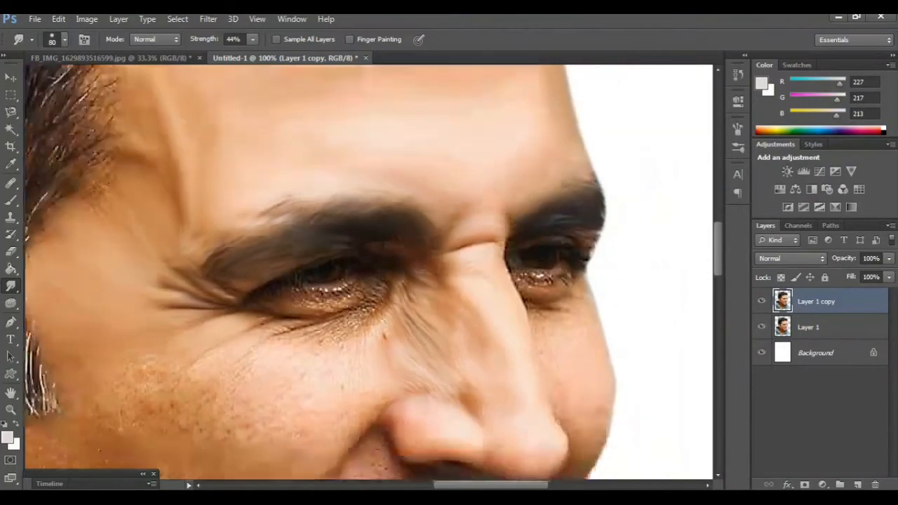
{"action": "key", "text": "ctrl+plus"}
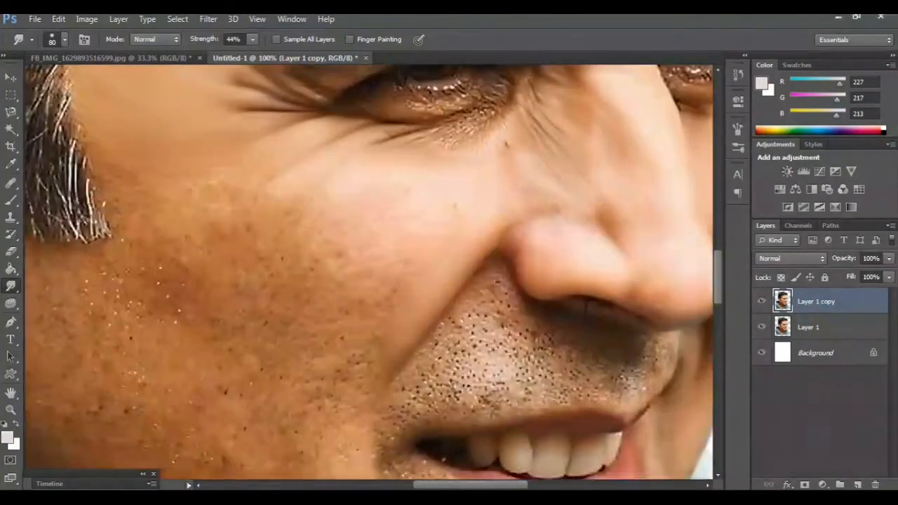
{"action": "mouse_move", "coordinate": [429, 233]}
{"action": "left_mouse_down"}
{"action": "mouse_move", "coordinate": [386, 309]}
{"action": "mouse_move", "coordinate": [382, 280]}
{"action": "mouse_move", "coordinate": [357, 310]}
{"action": "left_mouse_up"}
{"action": "mouse_move", "coordinate": [376, 233]}
{"action": "left_mouse_down"}
{"action": "mouse_move", "coordinate": [340, 286]}
{"action": "mouse_move", "coordinate": [351, 268]}
{"action": "left_mouse_up"}
{"action": "left_click_drag", "start_coordinate": [357, 231], "coordinate": [321, 283]}
{"action": "mouse_move", "coordinate": [344, 216]}
{"action": "left_mouse_down"}
{"action": "mouse_move", "coordinate": [324, 262]}
{"action": "mouse_move", "coordinate": [334, 238]}
{"action": "left_mouse_up"}
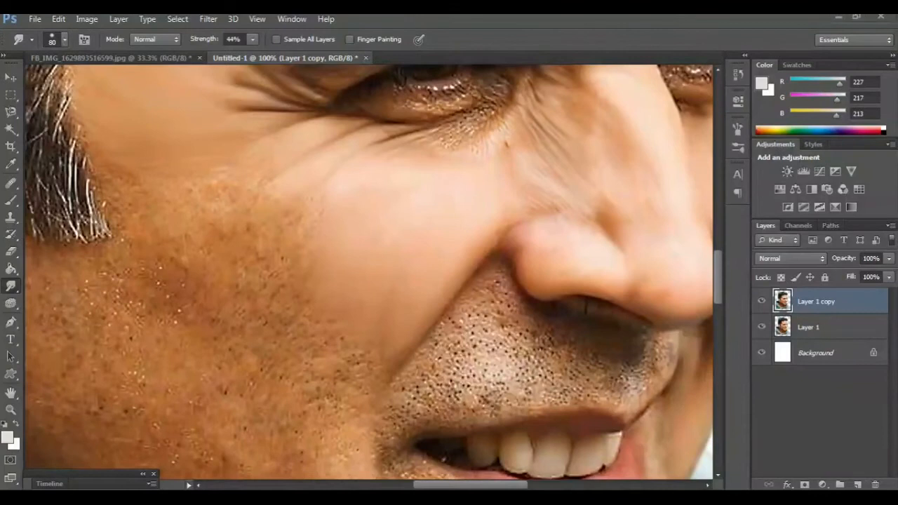
Smooth the near eye's lower lid and the wrinkled skin beneath it with the Smudge tool at size 60
{"action": "scroll", "coordinate": [336, 409], "scroll_direction": "down", "scroll_amount": 1}
{"action": "scroll", "coordinate": [326, 286], "scroll_direction": "up", "scroll_amount": 1}
{"action": "scroll", "coordinate": [337, 267], "scroll_direction": "up", "scroll_amount": 3}
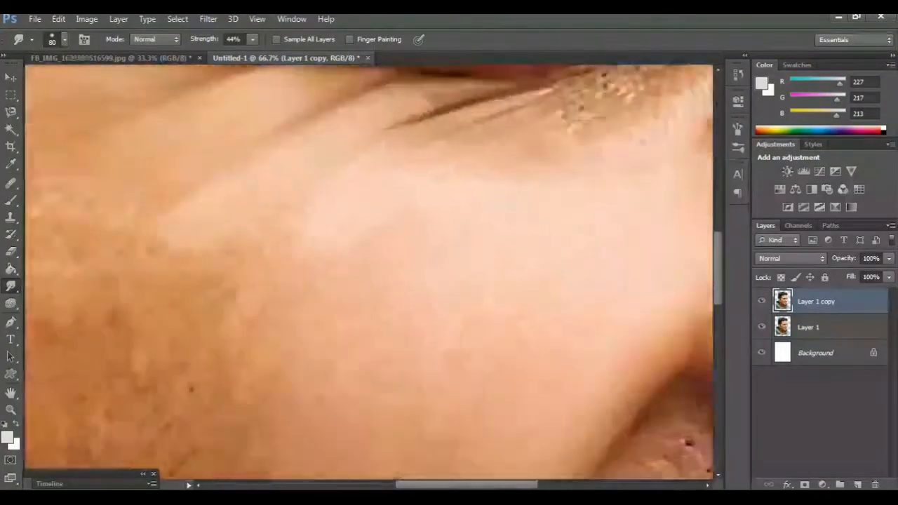
{"action": "scroll", "coordinate": [369, 272], "scroll_direction": "up", "scroll_amount": 3}
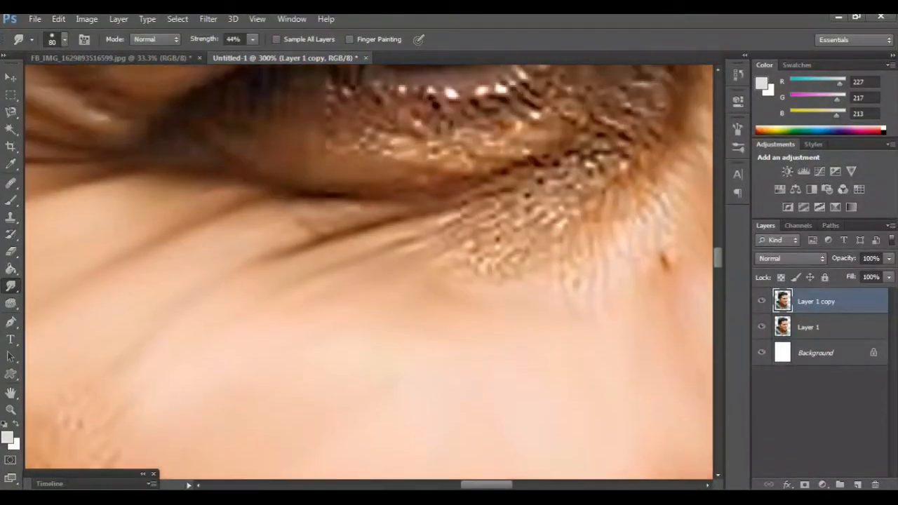
{"action": "scroll", "coordinate": [369, 272], "scroll_direction": "down", "scroll_amount": 4}
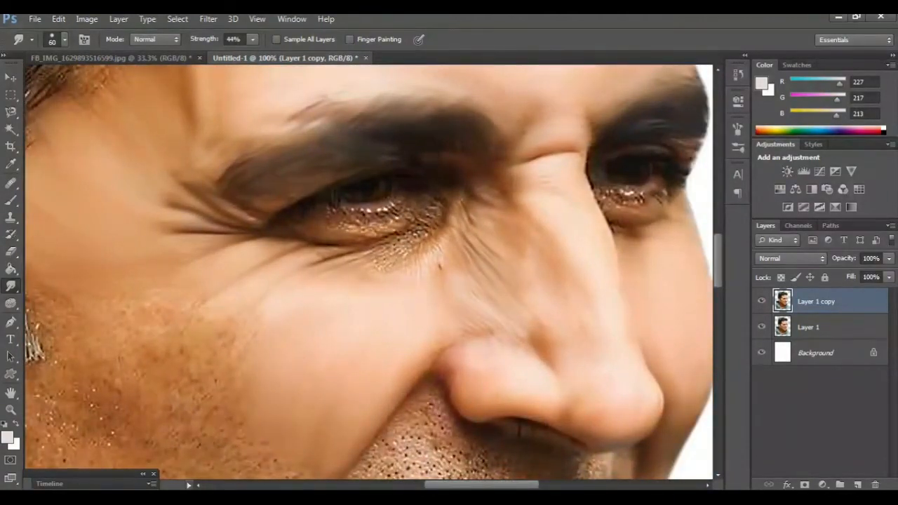
{"action": "mouse_move", "coordinate": [377, 264]}
{"action": "left_mouse_down"}
{"action": "mouse_move", "coordinate": [438, 230]}
{"action": "mouse_move", "coordinate": [446, 205]}
{"action": "mouse_move", "coordinate": [406, 219]}
{"action": "mouse_move", "coordinate": [319, 226]}
{"action": "left_mouse_up"}
{"action": "left_click_drag", "start_coordinate": [345, 255], "coordinate": [393, 237]}
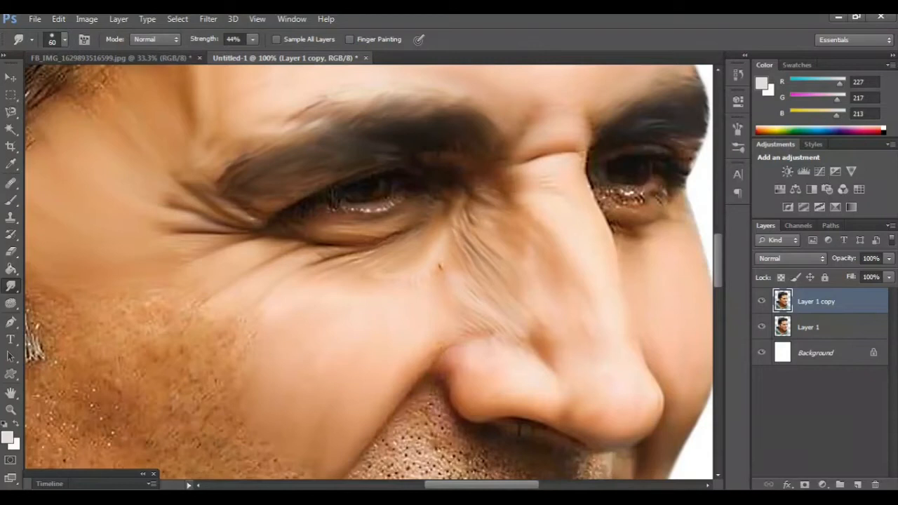
{"action": "left_click_drag", "start_coordinate": [357, 210], "coordinate": [396, 206]}
Smooth the far eye's lower lid and the skin under it with the size 60 Smudge brush
{"action": "scroll", "coordinate": [390, 207], "scroll_direction": "right", "scroll_amount": 2}
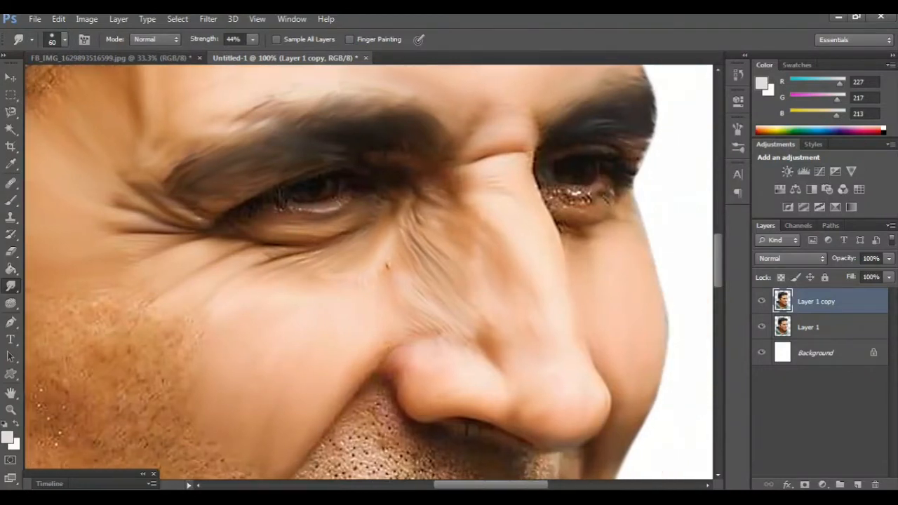
{"action": "scroll", "coordinate": [368, 273], "scroll_direction": "right", "scroll_amount": 4}
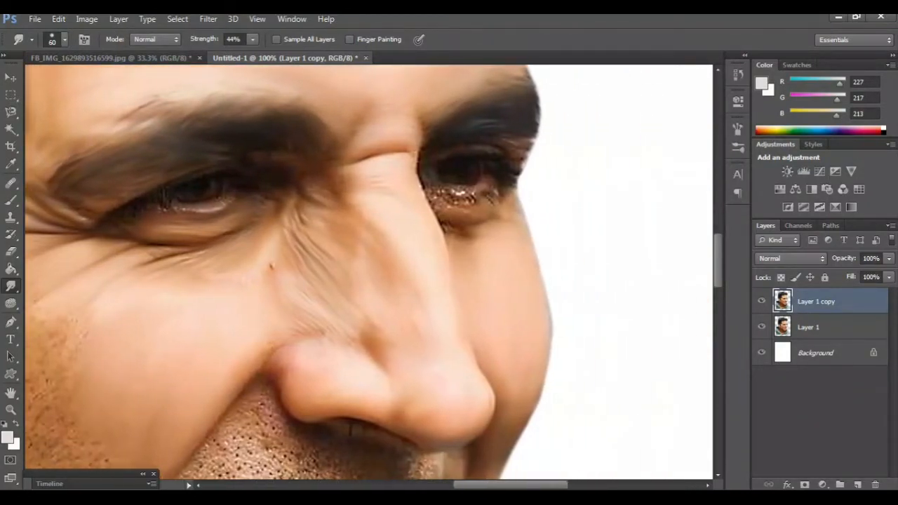
{"action": "mouse_move", "coordinate": [487, 198]}
{"action": "left_mouse_down"}
{"action": "mouse_move", "coordinate": [440, 192]}
{"action": "mouse_move", "coordinate": [430, 203]}
{"action": "mouse_move", "coordinate": [443, 234]}
{"action": "left_mouse_up"}
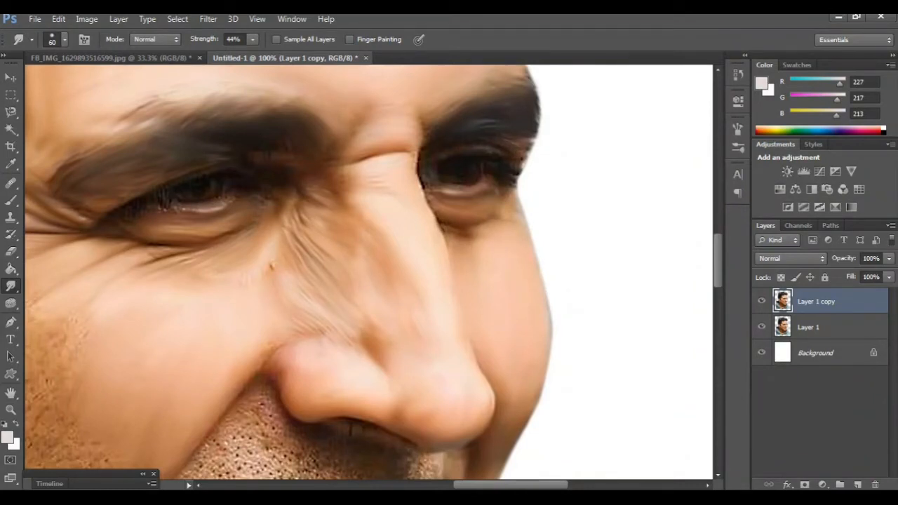
Try smudging the stubbled cheek beside the mouth with a size 150 brush, and undo the stroke
{"action": "scroll", "coordinate": [369, 272], "scroll_direction": "left", "scroll_amount": 2}
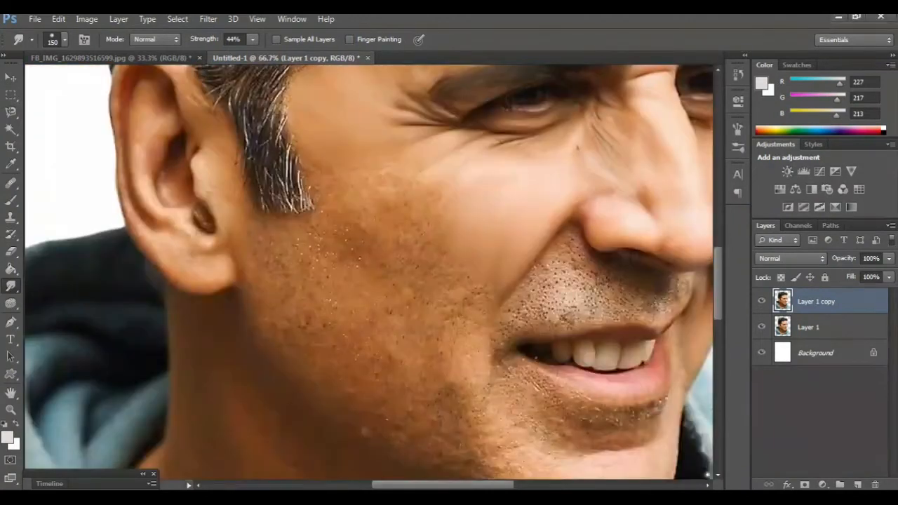
{"action": "scroll", "coordinate": [369, 272], "scroll_direction": "down", "scroll_amount": 1}
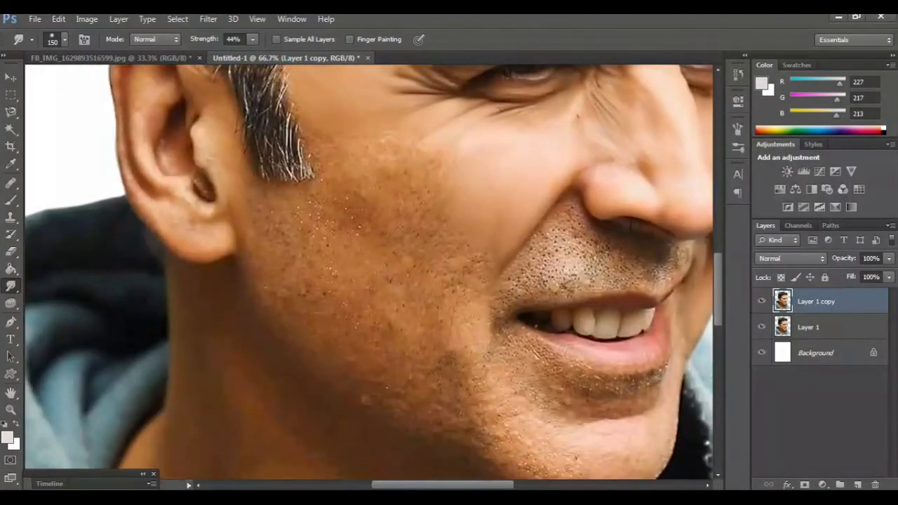
{"action": "left_click_drag", "start_coordinate": [478, 258], "coordinate": [467, 326]}
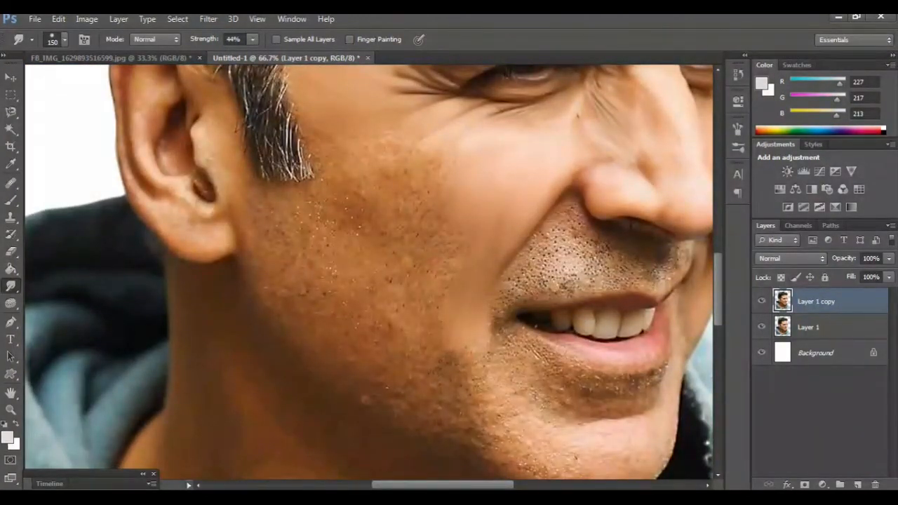
{"action": "key", "text": "ctrl+z"}
Duplicate the smudged Layer 1 copy and hide both it and Layer 1
{"action": "left_click_drag", "start_coordinate": [815, 301], "coordinate": [857, 484]}
{"action": "left_click", "coordinate": [762, 326]}
{"action": "left_click", "coordinate": [761, 352]}
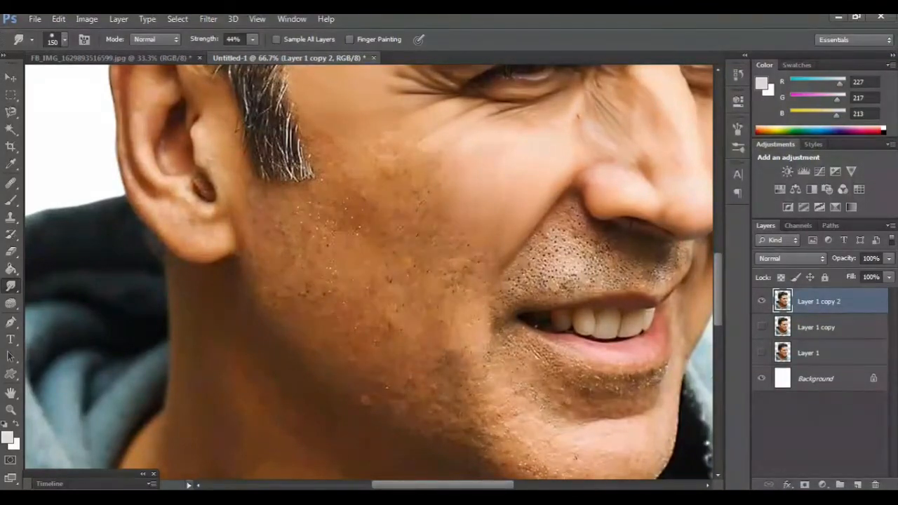
Lower the Smudge strength to 34% and smooth the stubbled cheek, jaw and chin with a size 150 brush
{"action": "key", "text": "ctrl+minus"}
{"action": "key", "text": "ctrl+plus"}
{"action": "key", "text": "ctrl+minus"}
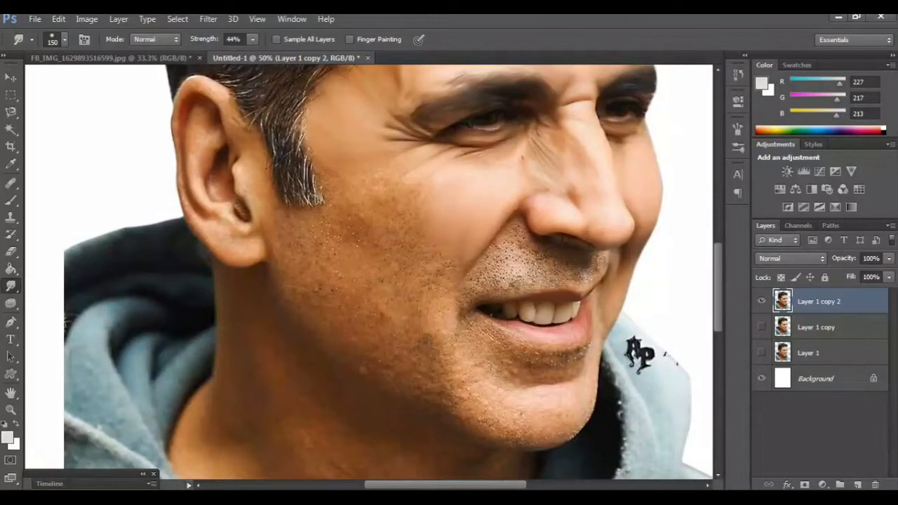
{"action": "double_click", "coordinate": [231, 39]}
{"action": "type", "text": "333"}
{"action": "key", "text": "Return"}
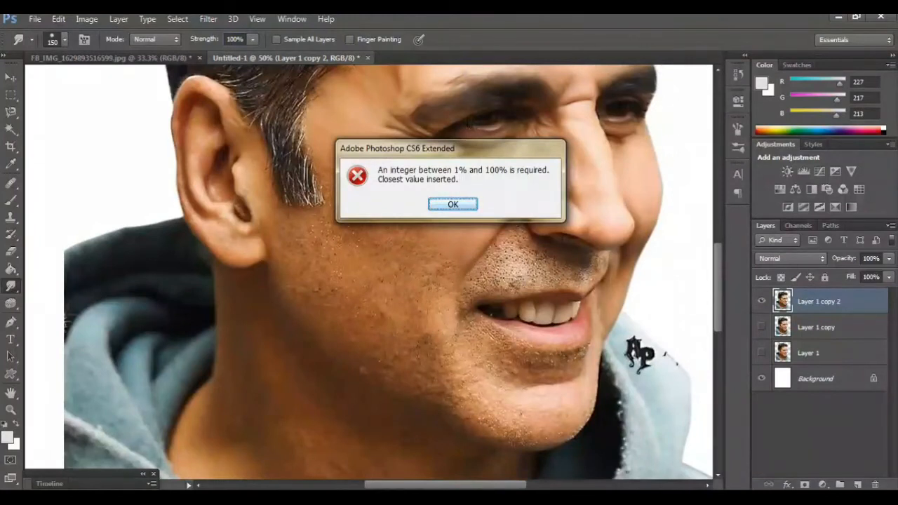
{"action": "key", "text": "Return"}
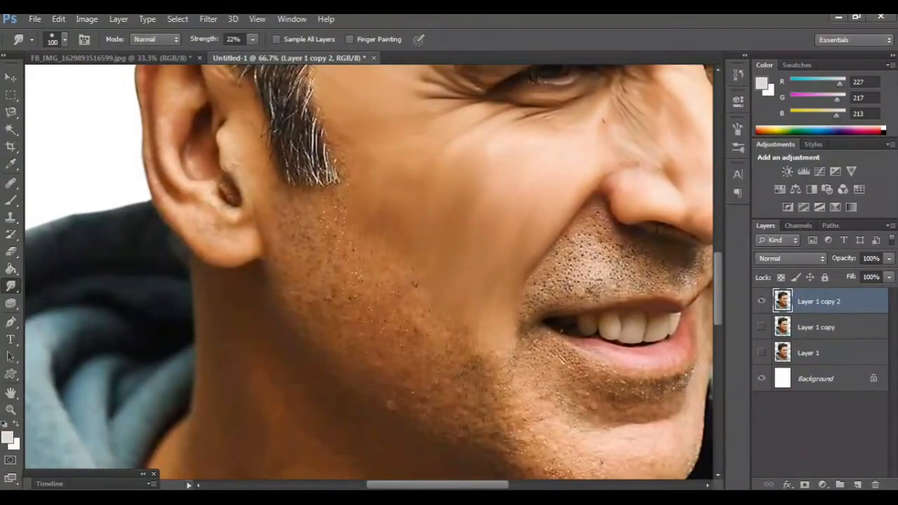
{"action": "scroll", "coordinate": [368, 272], "scroll_direction": "down", "scroll_amount": 1}
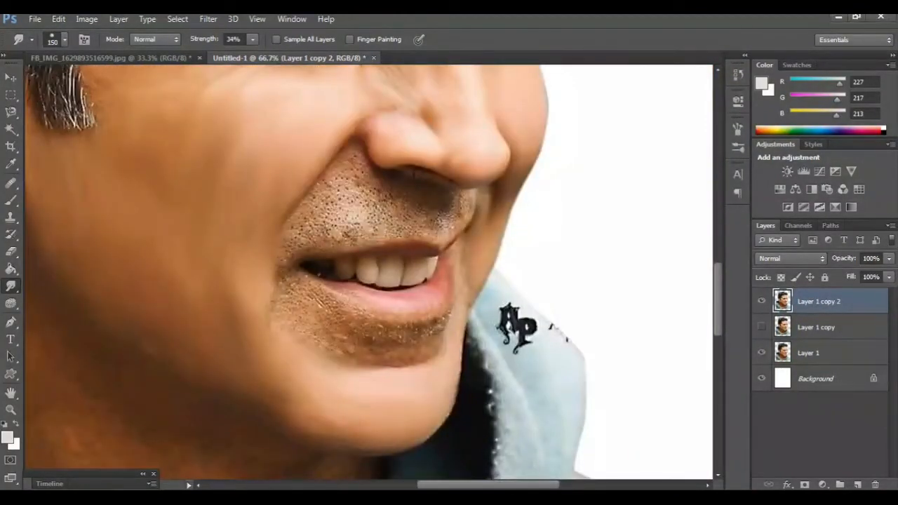
Smooth the stubbled skin between the nose and upper lip with the Smudge tool at size 80
{"action": "key", "text": "ctrl+minus"}
{"action": "key", "text": "ctrl+minus"}
{"action": "key", "text": "ctrl+minus"}
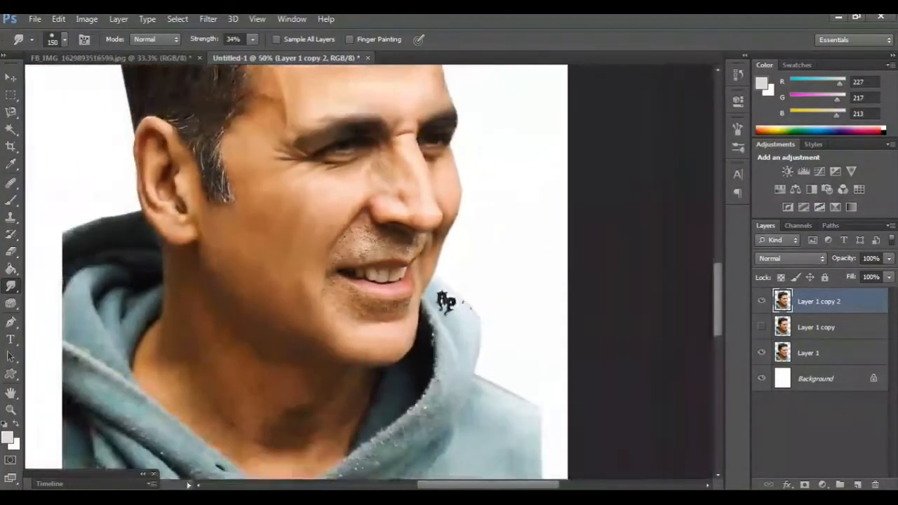
{"action": "key", "text": "ctrl+plus"}
{"action": "key", "text": "ctrl+plus"}
{"action": "key", "text": "ctrl+plus"}
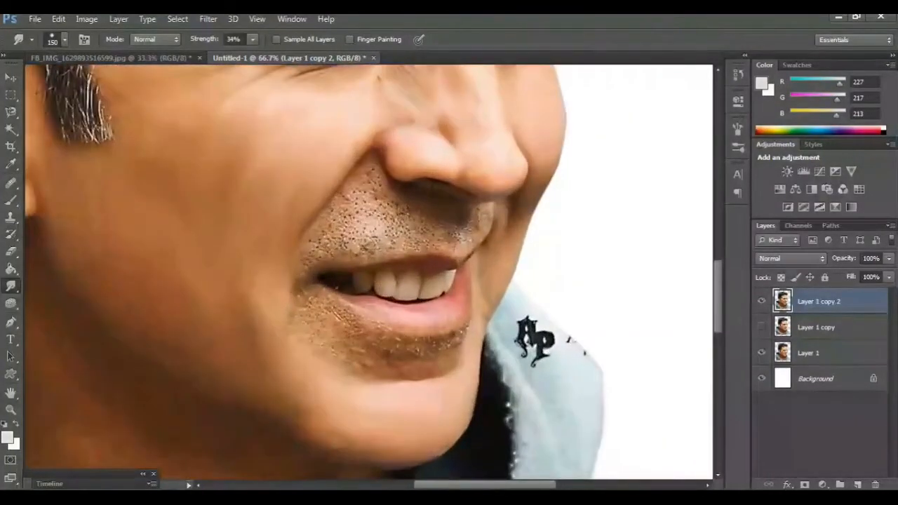
{"action": "scroll", "coordinate": [369, 272], "scroll_direction": "right", "scroll_amount": 2}
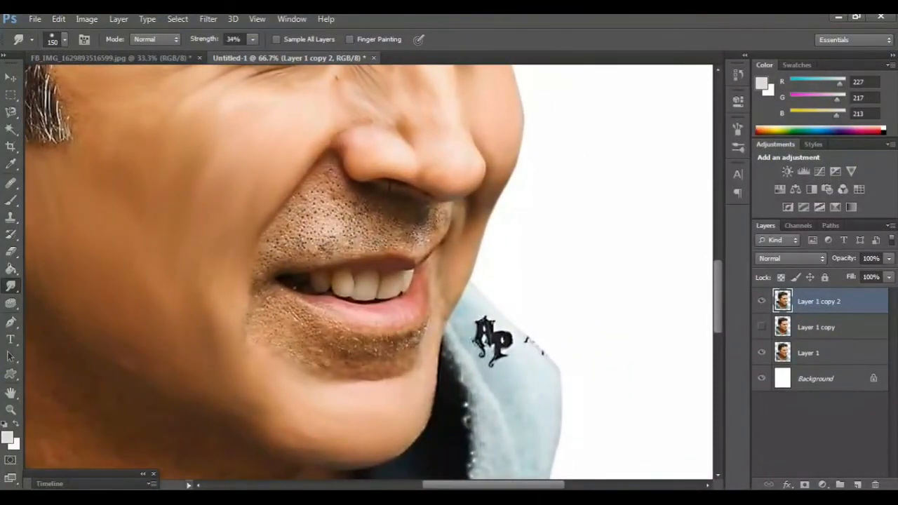
{"action": "scroll", "coordinate": [369, 273], "scroll_direction": "up", "scroll_amount": 3}
{"action": "key", "text": "ctrl+plus"}
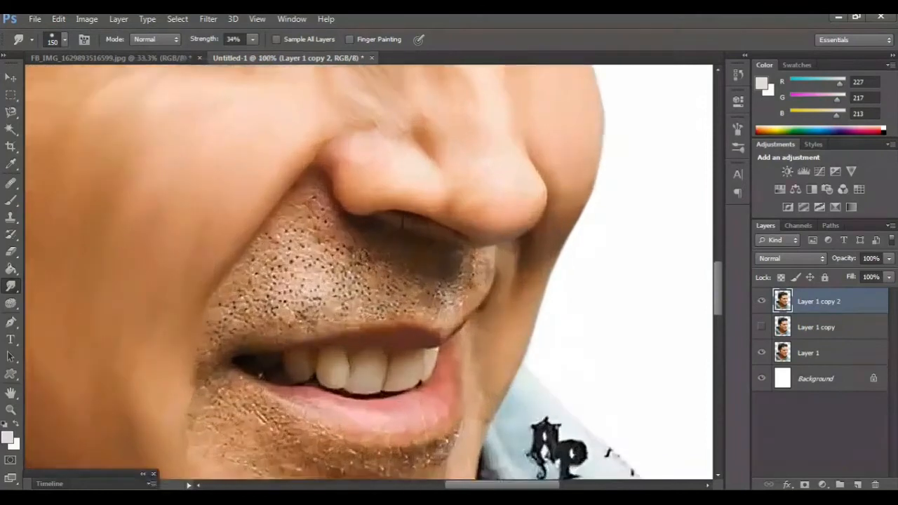
{"action": "scroll", "coordinate": [369, 272], "scroll_direction": "down", "scroll_amount": 3}
{"action": "key", "text": "bracketleft"}
{"action": "key", "text": "bracketleft"}
{"action": "key", "text": "bracketleft"}
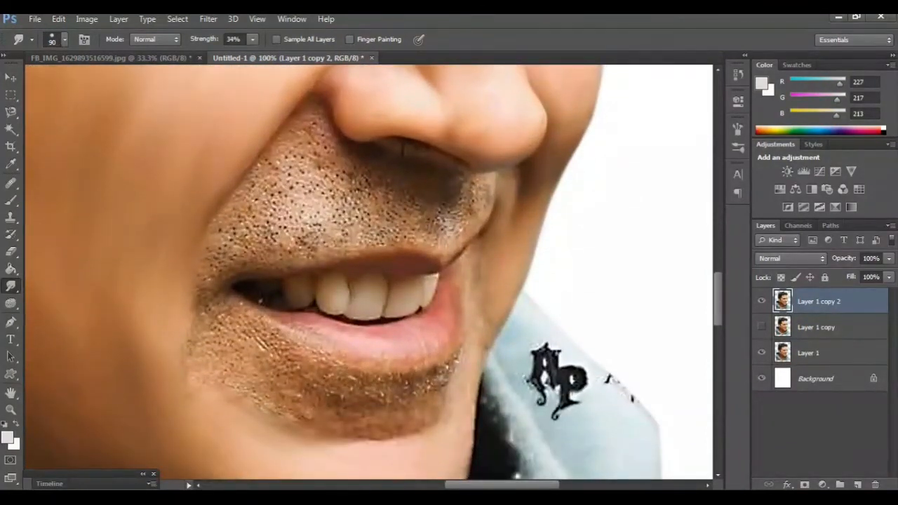
{"action": "key", "text": "bracketleft"}
{"action": "left_click_drag", "start_coordinate": [292, 144], "coordinate": [271, 172]}
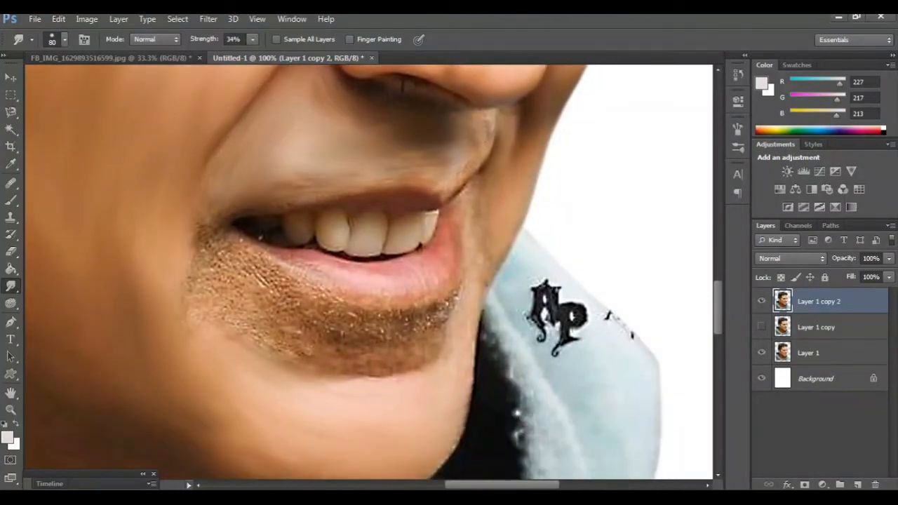
Smudge away the stubble below the lower lip and at the far corner of the mouth with the size 80 brush
{"action": "left_click_drag", "start_coordinate": [219, 246], "coordinate": [263, 282]}
{"action": "mouse_move", "coordinate": [203, 228]}
{"action": "left_mouse_down"}
{"action": "mouse_move", "coordinate": [233, 249]}
{"action": "mouse_move", "coordinate": [230, 283]}
{"action": "mouse_move", "coordinate": [282, 303]}
{"action": "left_mouse_up"}
{"action": "left_click_drag", "start_coordinate": [195, 273], "coordinate": [267, 322]}
{"action": "mouse_move", "coordinate": [187, 301]}
{"action": "left_mouse_down"}
{"action": "mouse_move", "coordinate": [274, 349]}
{"action": "mouse_move", "coordinate": [400, 375]}
{"action": "mouse_move", "coordinate": [440, 330]}
{"action": "mouse_move", "coordinate": [449, 303]}
{"action": "mouse_move", "coordinate": [341, 308]}
{"action": "mouse_move", "coordinate": [291, 283]}
{"action": "left_mouse_up"}
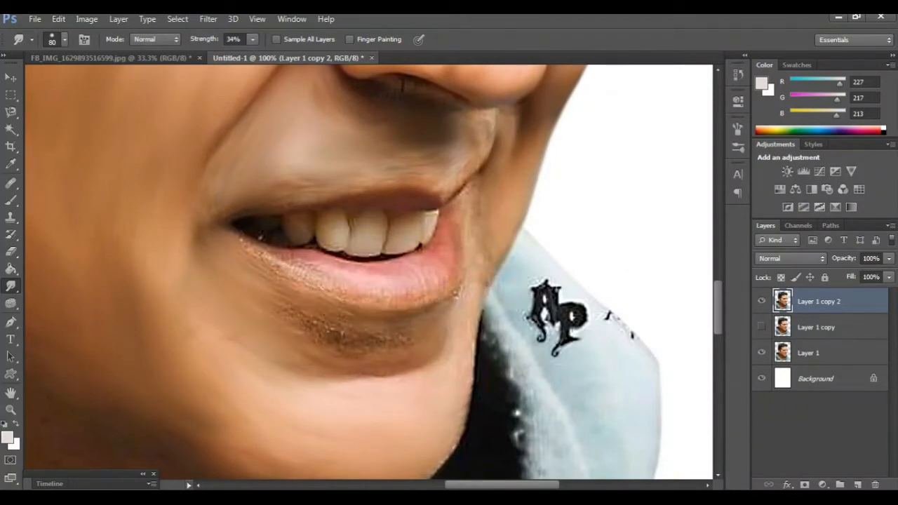
{"action": "mouse_move", "coordinate": [412, 338]}
{"action": "left_mouse_down"}
{"action": "mouse_move", "coordinate": [306, 331]}
{"action": "mouse_move", "coordinate": [263, 309]}
{"action": "mouse_move", "coordinate": [383, 350]}
{"action": "left_mouse_up"}
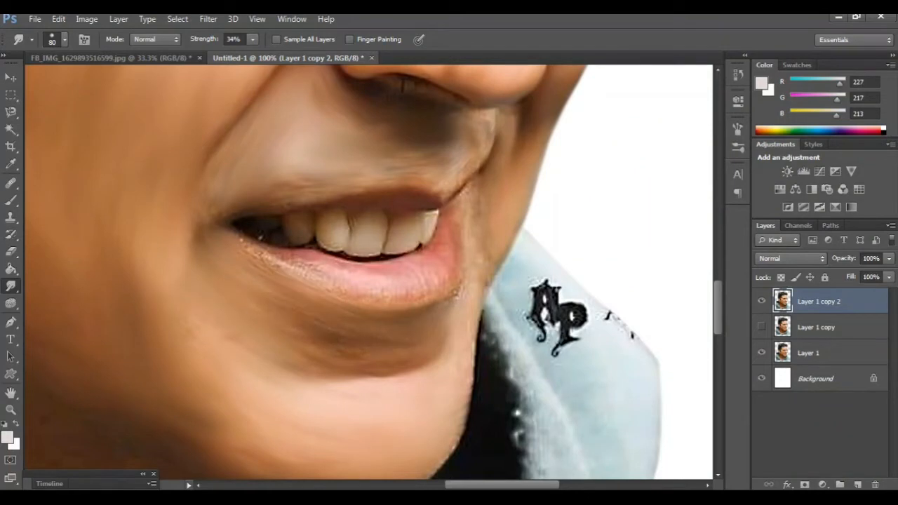
{"action": "left_click_drag", "start_coordinate": [478, 332], "coordinate": [484, 287]}
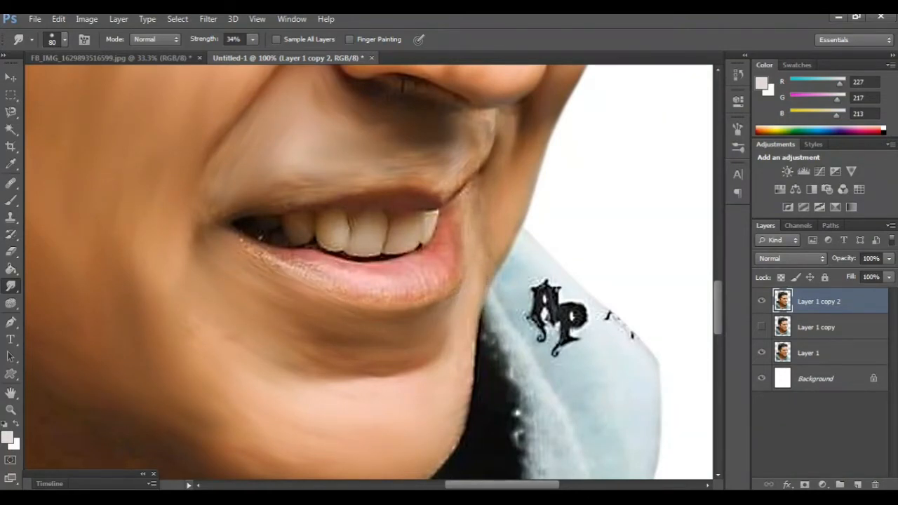
Examine the smoothed skin over the whole face and close up around the mouth and cheek
{"action": "key", "text": "ctrl+minus"}
{"action": "key", "text": "ctrl+minus"}
{"action": "key", "text": "ctrl+minus"}
{"action": "key", "text": "ctrl+minus"}
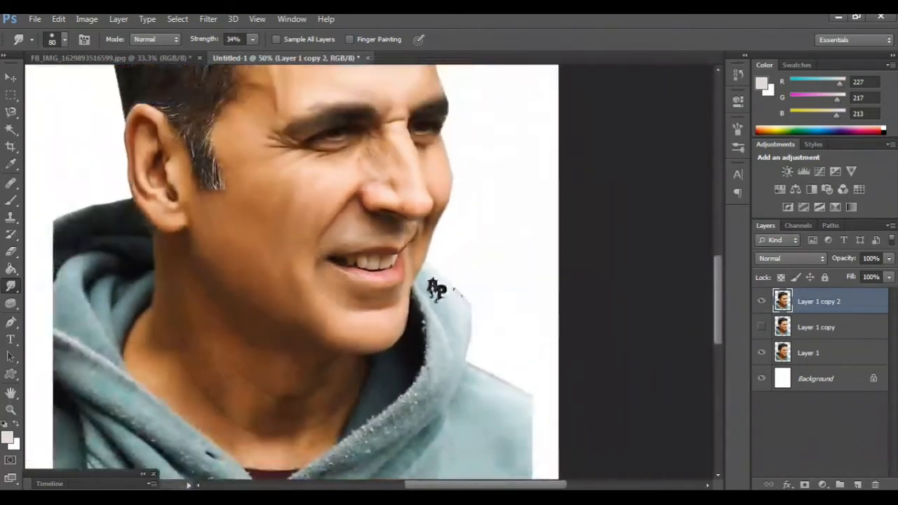
{"action": "key", "text": "ctrl+minus"}
{"action": "key", "text": "ctrl+plus"}
{"action": "key", "text": "ctrl+plus"}
{"action": "key", "text": "ctrl+plus"}
{"action": "key", "text": "ctrl+plus"}
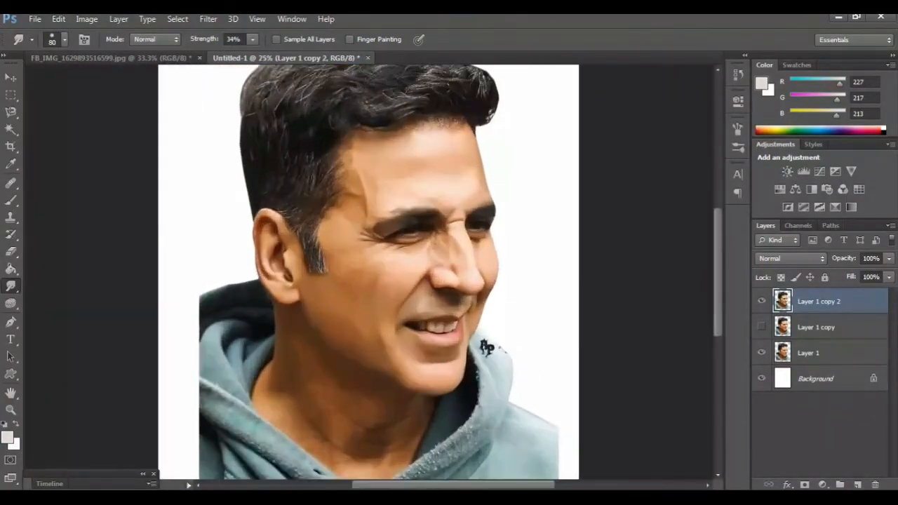
{"action": "scroll", "coordinate": [369, 272], "scroll_direction": "right", "scroll_amount": 2}
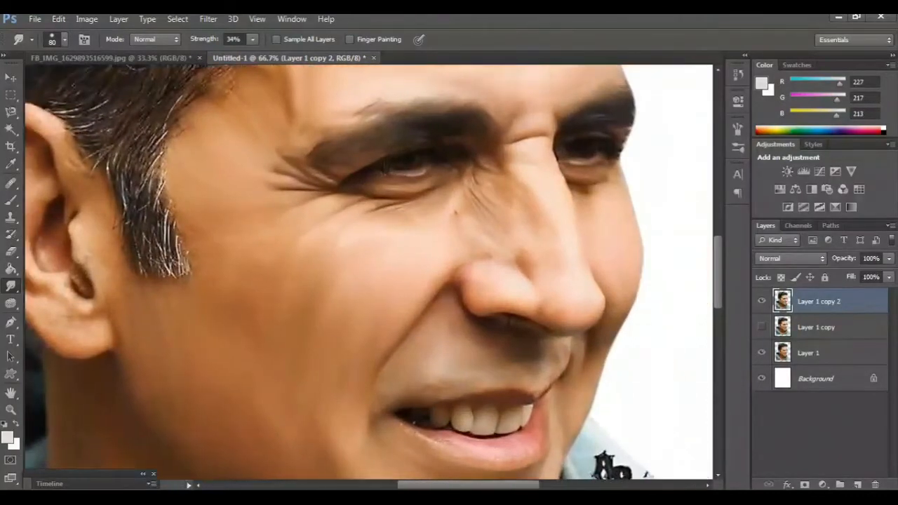
{"action": "scroll", "coordinate": [369, 272], "scroll_direction": "down", "scroll_amount": 4}
{"action": "key", "text": "ctrl+plus"}
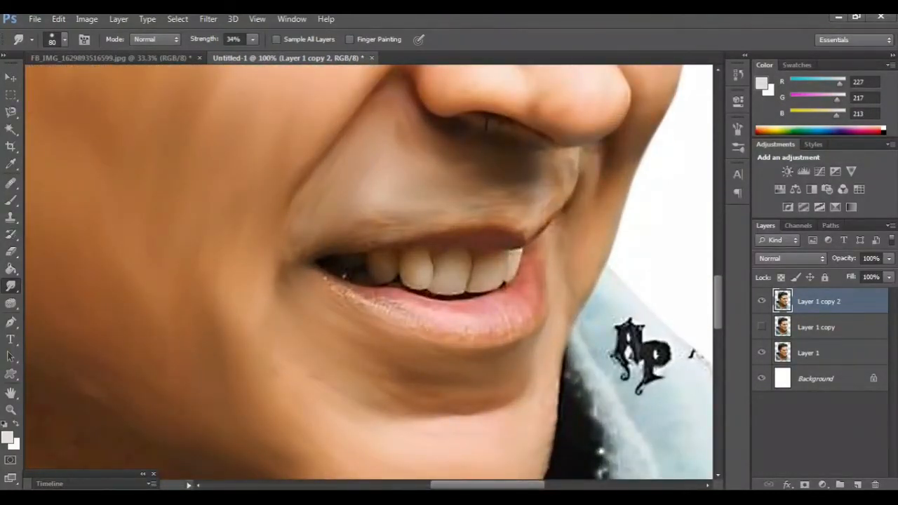
{"action": "scroll", "coordinate": [369, 272], "scroll_direction": "left", "scroll_amount": 2}
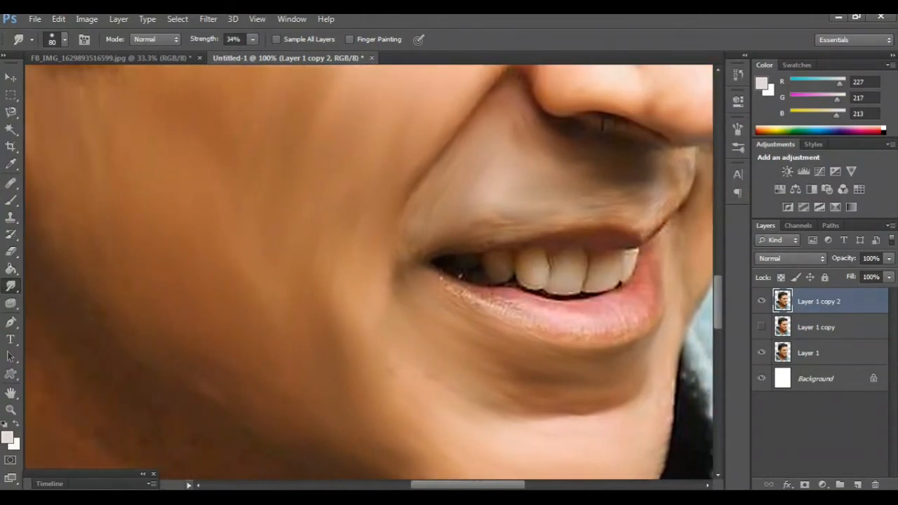
Smooth the neck skin from under the jaw down to the collar with a size 125 Smudge brush
{"action": "key", "text": "ctrl+minus"}
{"action": "scroll", "coordinate": [369, 272], "scroll_direction": "left", "scroll_amount": 2}
{"action": "scroll", "coordinate": [369, 272], "scroll_direction": "down", "scroll_amount": 4}
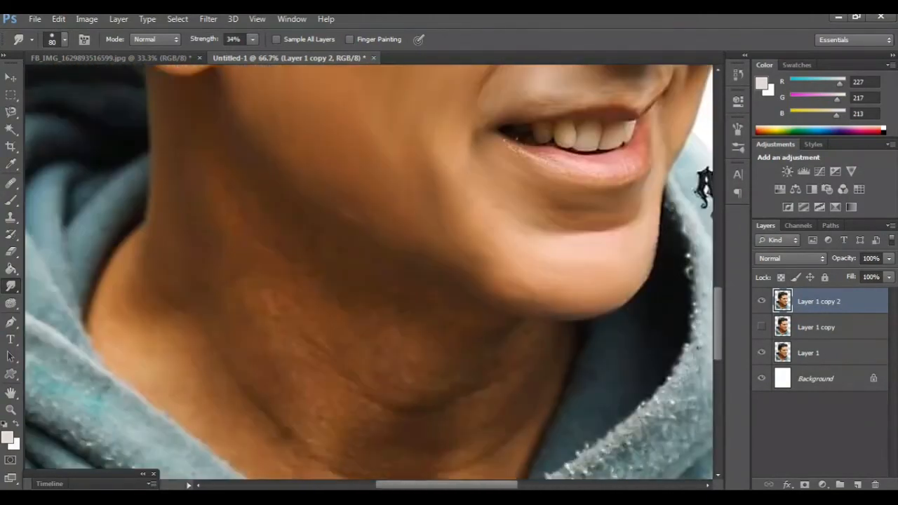
{"action": "key", "text": "bracketright"}
{"action": "key", "text": "bracketright"}
{"action": "scroll", "coordinate": [369, 272], "scroll_direction": "down", "scroll_amount": 3}
{"action": "scroll", "coordinate": [369, 272], "scroll_direction": "left", "scroll_amount": 2}
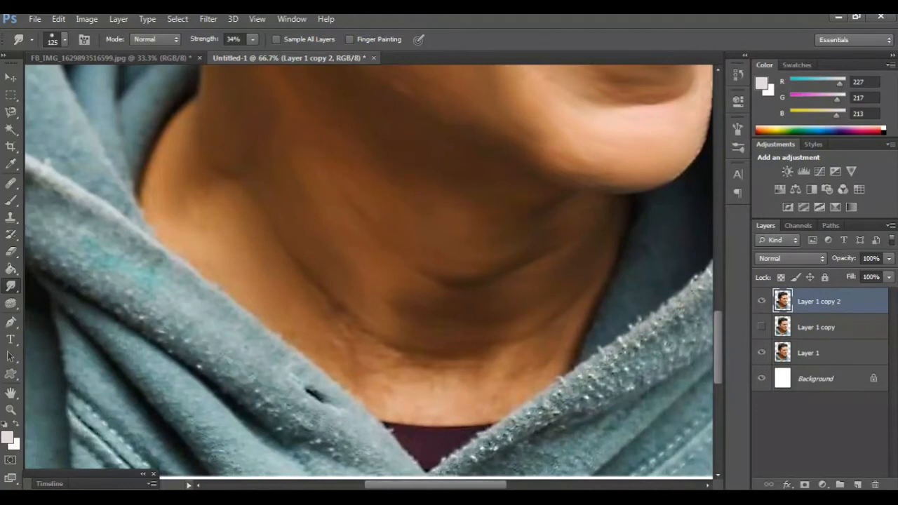
{"action": "scroll", "coordinate": [369, 272], "scroll_direction": "down", "scroll_amount": 3}
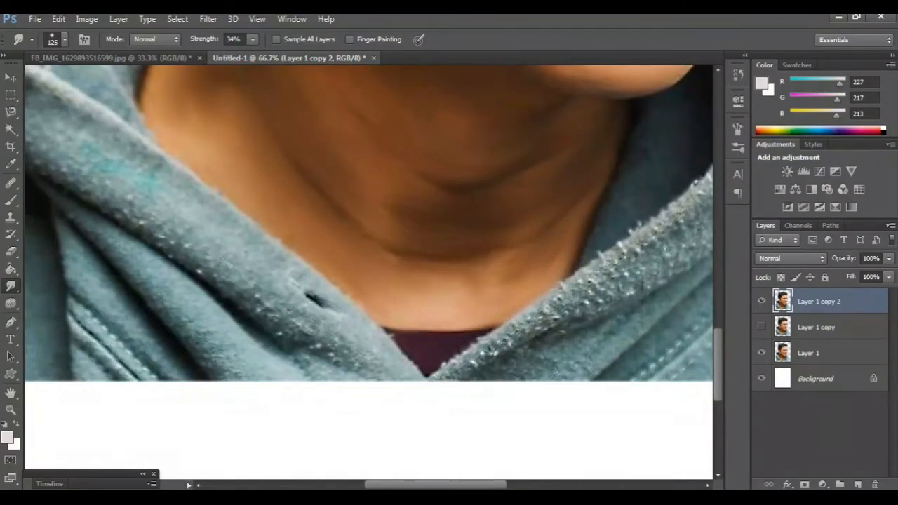
Duplicate Layer 1 copy 2, hide the original, and smudge the front quiff of hair with the size 125 brush
{"action": "key", "text": "ctrl+minus"}
{"action": "key", "text": "ctrl+minus"}
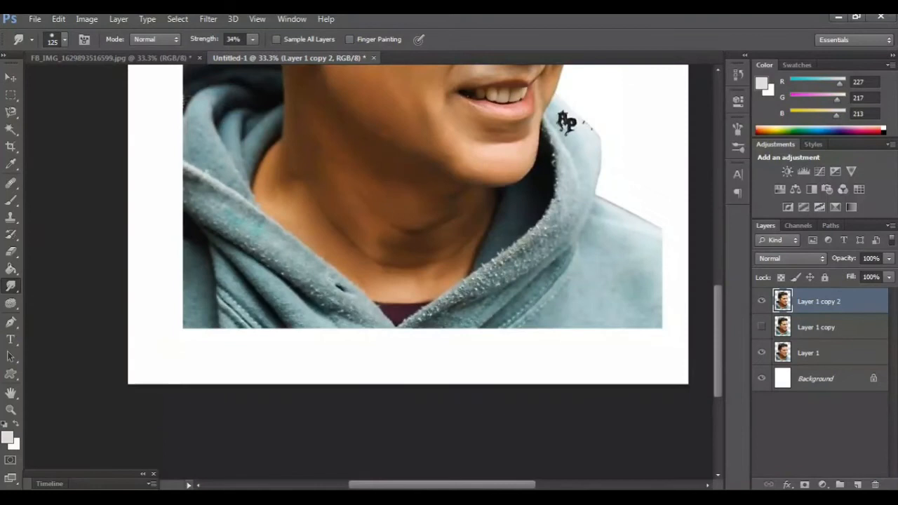
{"action": "scroll", "coordinate": [421, 274], "scroll_direction": "up", "scroll_amount": 6}
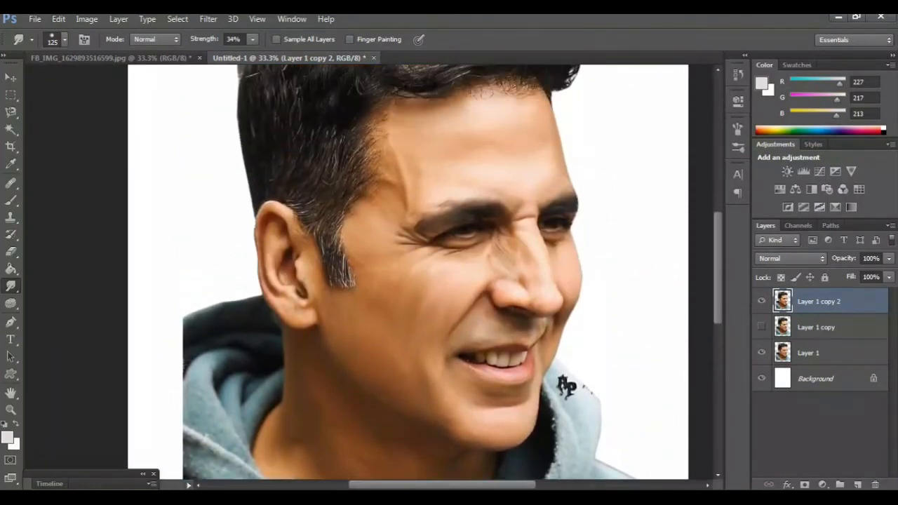
{"action": "key", "text": "ctrl+plus"}
{"action": "key", "text": "ctrl+plus"}
{"action": "scroll", "coordinate": [421, 274], "scroll_direction": "up", "scroll_amount": 1}
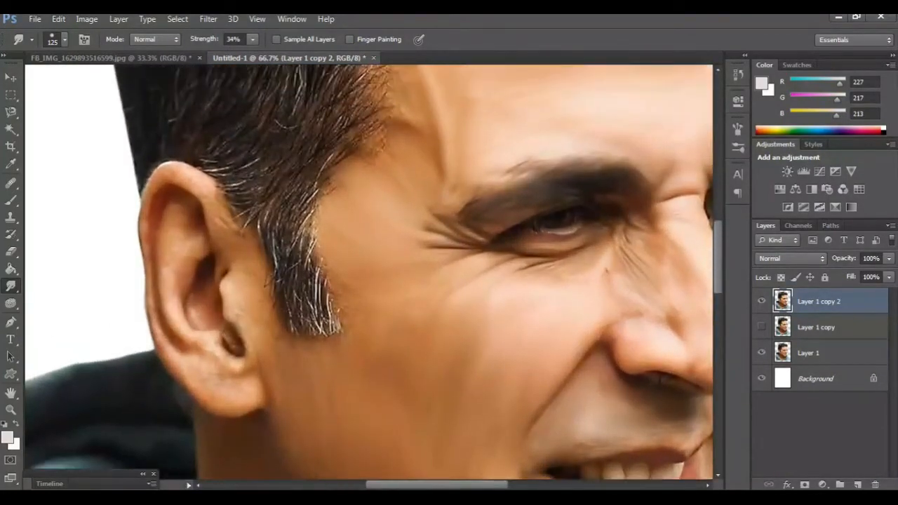
{"action": "scroll", "coordinate": [368, 274], "scroll_direction": "up", "scroll_amount": 8}
{"action": "scroll", "coordinate": [368, 274], "scroll_direction": "right", "scroll_amount": 3}
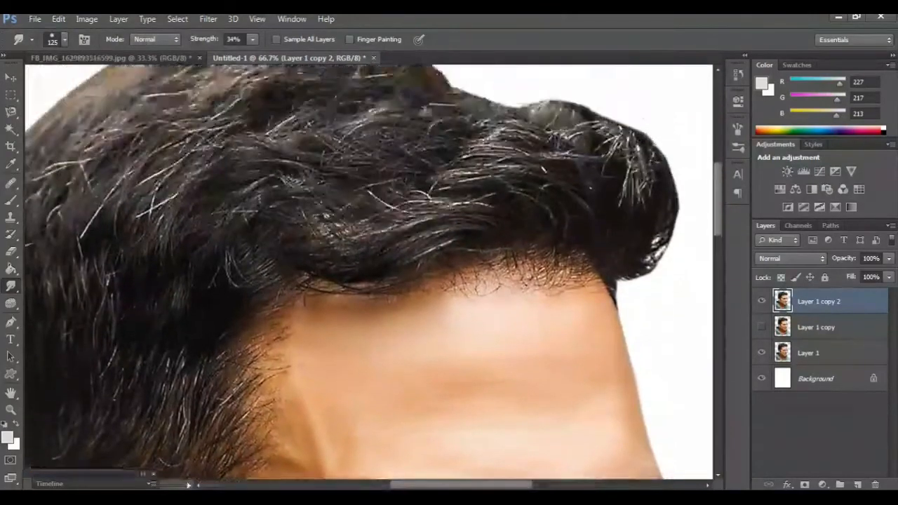
{"action": "scroll", "coordinate": [368, 274], "scroll_direction": "right", "scroll_amount": 2}
{"action": "left_click_drag", "start_coordinate": [607, 183], "coordinate": [609, 254]}
{"action": "left_click_drag", "start_coordinate": [600, 137], "coordinate": [613, 179]}
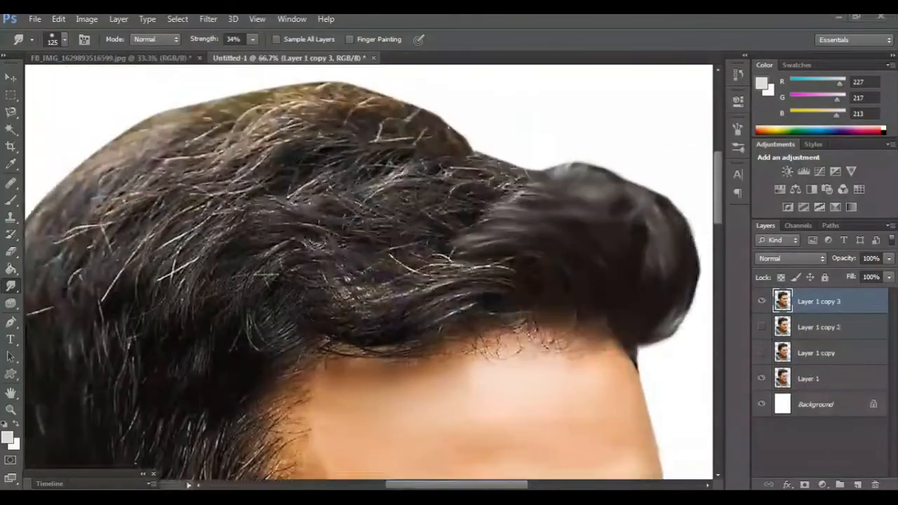
Smudge the wavy hair above the forehead along its strands with the size 125 brush
{"action": "scroll", "coordinate": [369, 273], "scroll_direction": "down", "scroll_amount": 1}
{"action": "scroll", "coordinate": [369, 273], "scroll_direction": "left", "scroll_amount": 1}
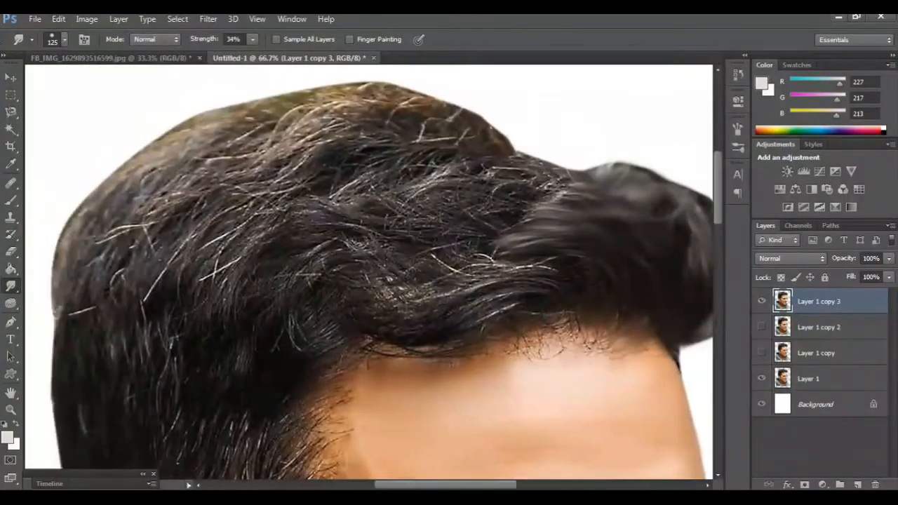
{"action": "scroll", "coordinate": [368, 274], "scroll_direction": "down", "scroll_amount": 1}
{"action": "left_click_drag", "start_coordinate": [456, 246], "coordinate": [505, 235]}
{"action": "mouse_move", "coordinate": [411, 256]}
{"action": "left_mouse_down"}
{"action": "mouse_move", "coordinate": [463, 258]}
{"action": "mouse_move", "coordinate": [420, 241]}
{"action": "mouse_move", "coordinate": [516, 240]}
{"action": "mouse_move", "coordinate": [564, 228]}
{"action": "left_mouse_up"}
{"action": "left_click_drag", "start_coordinate": [566, 270], "coordinate": [584, 260]}
{"action": "left_click_drag", "start_coordinate": [516, 216], "coordinate": [570, 209]}
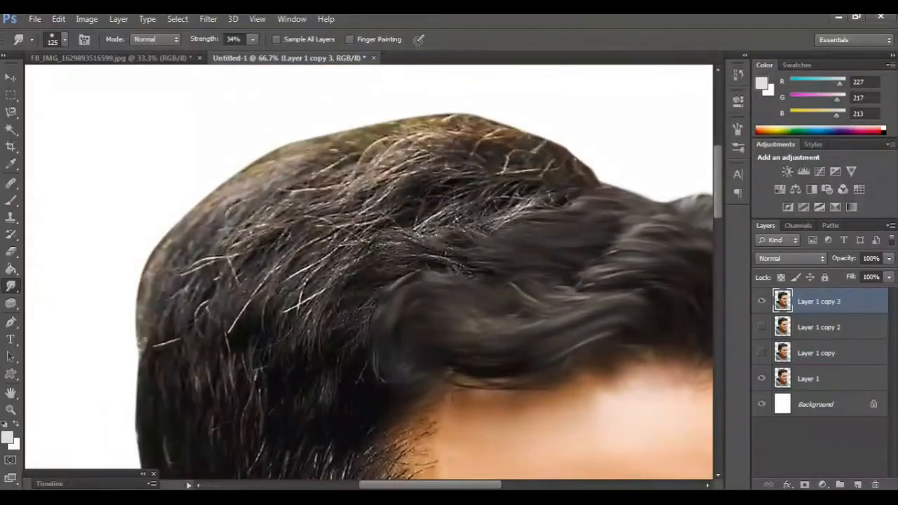
Smudge the stray light hairs on the crown and back of the head into soft strands
{"action": "left_click_drag", "start_coordinate": [554, 196], "coordinate": [489, 224]}
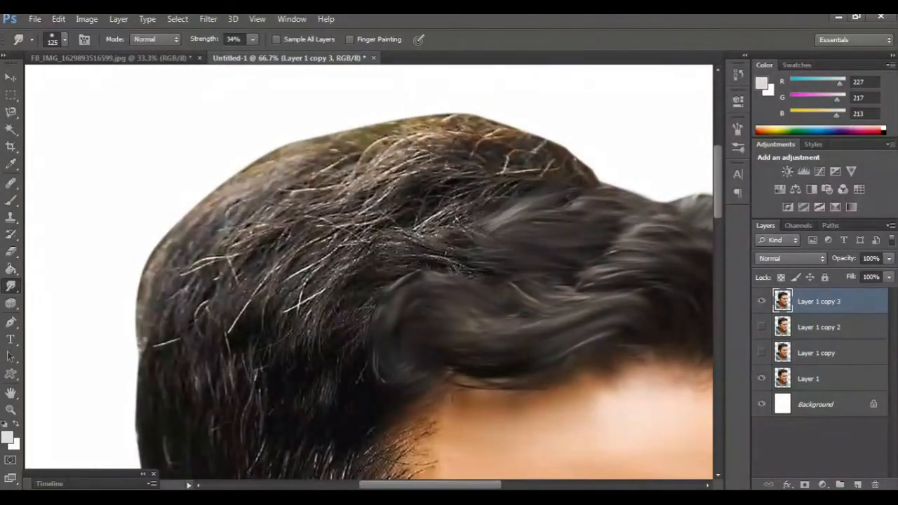
{"action": "mouse_move", "coordinate": [503, 177]}
{"action": "left_mouse_down"}
{"action": "mouse_move", "coordinate": [460, 203]}
{"action": "mouse_move", "coordinate": [523, 168]}
{"action": "mouse_move", "coordinate": [578, 163]}
{"action": "left_mouse_up"}
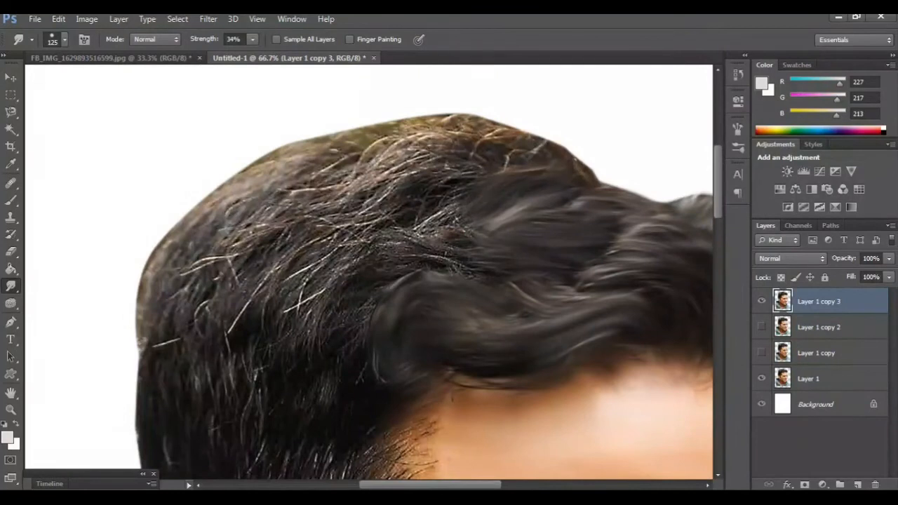
{"action": "mouse_move", "coordinate": [477, 272]}
{"action": "left_mouse_down"}
{"action": "mouse_move", "coordinate": [396, 242]}
{"action": "mouse_move", "coordinate": [355, 260]}
{"action": "mouse_move", "coordinate": [317, 345]}
{"action": "left_mouse_up"}
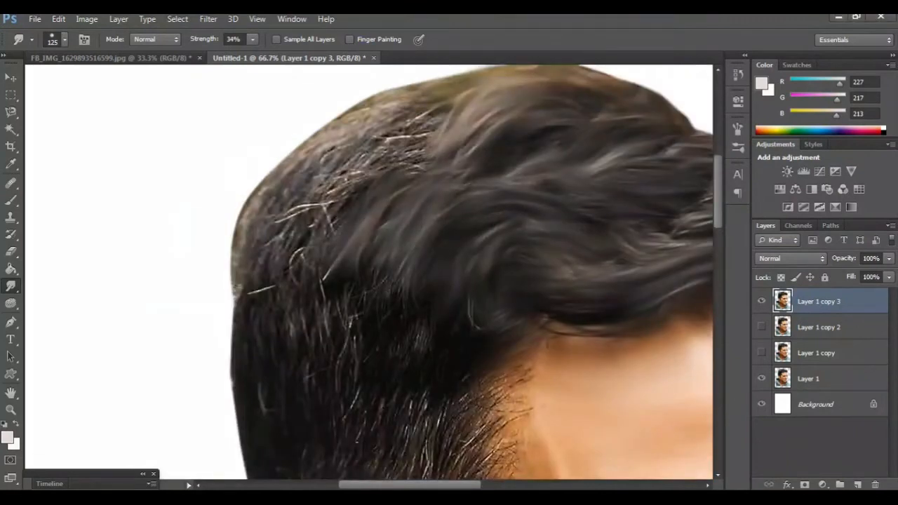
{"action": "mouse_move", "coordinate": [338, 217]}
{"action": "left_mouse_down"}
{"action": "mouse_move", "coordinate": [320, 298]}
{"action": "mouse_move", "coordinate": [317, 254]}
{"action": "mouse_move", "coordinate": [356, 175]}
{"action": "mouse_move", "coordinate": [410, 157]}
{"action": "mouse_move", "coordinate": [370, 178]}
{"action": "left_mouse_up"}
{"action": "mouse_move", "coordinate": [440, 124]}
{"action": "left_mouse_down"}
{"action": "mouse_move", "coordinate": [345, 145]}
{"action": "mouse_move", "coordinate": [305, 214]}
{"action": "mouse_move", "coordinate": [294, 265]}
{"action": "mouse_move", "coordinate": [354, 138]}
{"action": "mouse_move", "coordinate": [406, 102]}
{"action": "left_mouse_up"}
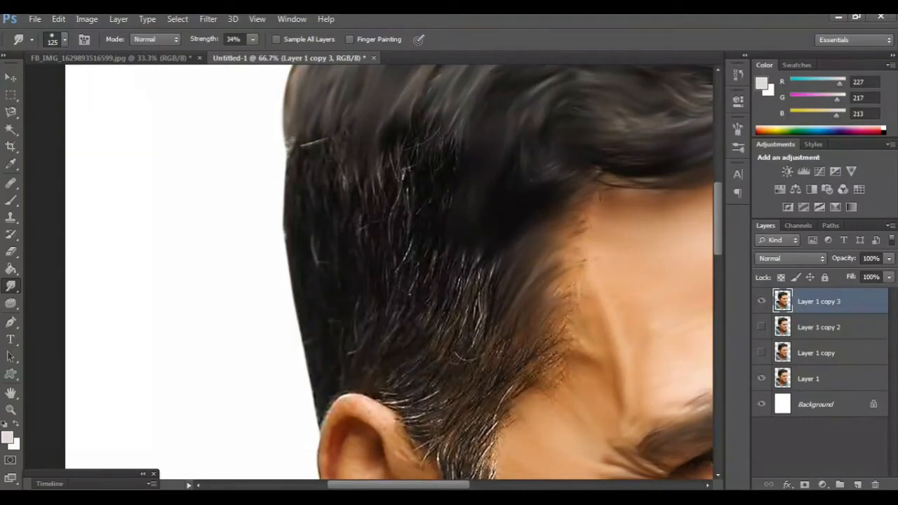
Blend the fine hairs of the temple hairline into the hair and skin with the size 125 brush
{"action": "left_click_drag", "start_coordinate": [551, 342], "coordinate": [567, 323]}
{"action": "left_click_drag", "start_coordinate": [526, 378], "coordinate": [561, 354]}
{"action": "mouse_move", "coordinate": [556, 303]}
{"action": "left_mouse_down"}
{"action": "mouse_move", "coordinate": [578, 283]}
{"action": "mouse_move", "coordinate": [581, 256]}
{"action": "left_mouse_up"}
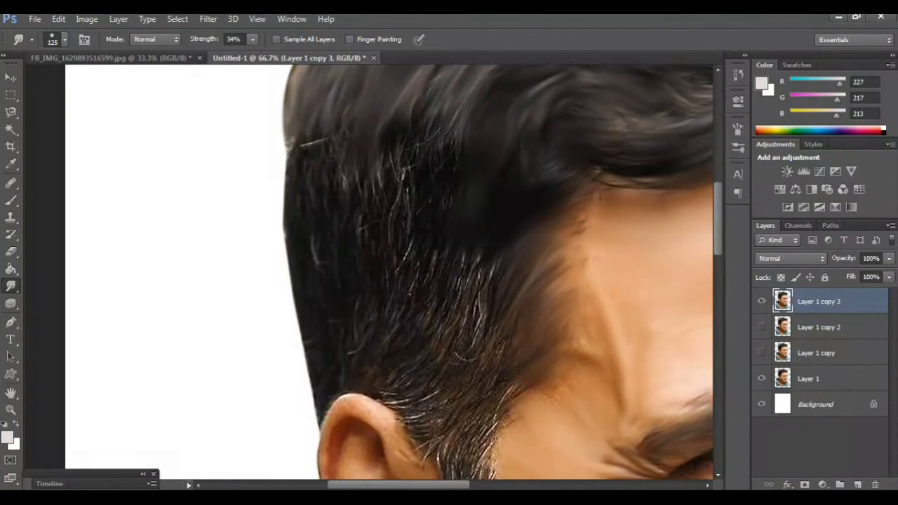
Smudge the dark hair on the side of the head above the ear into smooth strands
{"action": "scroll", "coordinate": [389, 273], "scroll_direction": "left", "scroll_amount": 3}
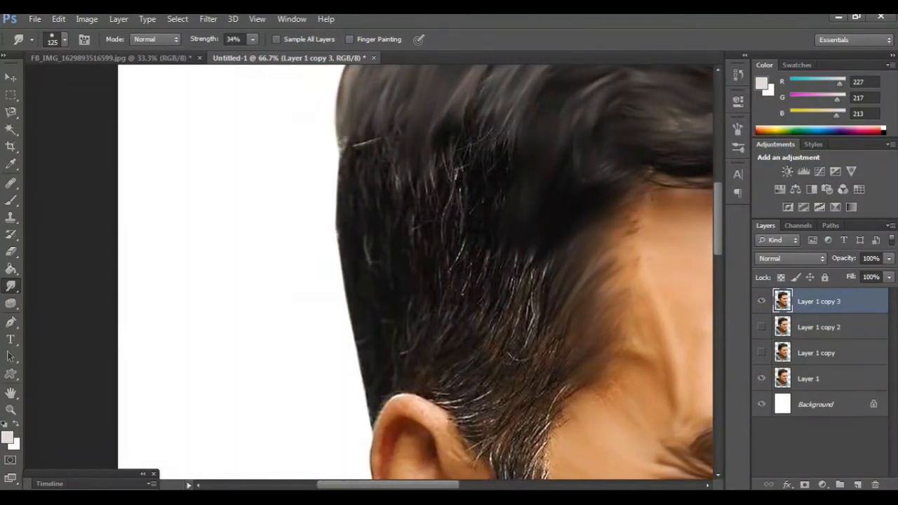
{"action": "left_click_drag", "start_coordinate": [513, 204], "coordinate": [521, 128]}
{"action": "left_click_drag", "start_coordinate": [491, 223], "coordinate": [501, 127]}
{"action": "left_click_drag", "start_coordinate": [432, 200], "coordinate": [439, 152]}
{"action": "mouse_move", "coordinate": [416, 227]}
{"action": "left_mouse_down"}
{"action": "mouse_move", "coordinate": [412, 185]}
{"action": "mouse_move", "coordinate": [398, 183]}
{"action": "mouse_move", "coordinate": [396, 166]}
{"action": "left_mouse_up"}
{"action": "left_click_drag", "start_coordinate": [391, 208], "coordinate": [383, 113]}
{"action": "mouse_move", "coordinate": [372, 261]}
{"action": "left_mouse_down"}
{"action": "mouse_move", "coordinate": [367, 184]}
{"action": "mouse_move", "coordinate": [347, 133]}
{"action": "left_mouse_up"}
{"action": "scroll", "coordinate": [414, 273], "scroll_direction": "down", "scroll_amount": 5}
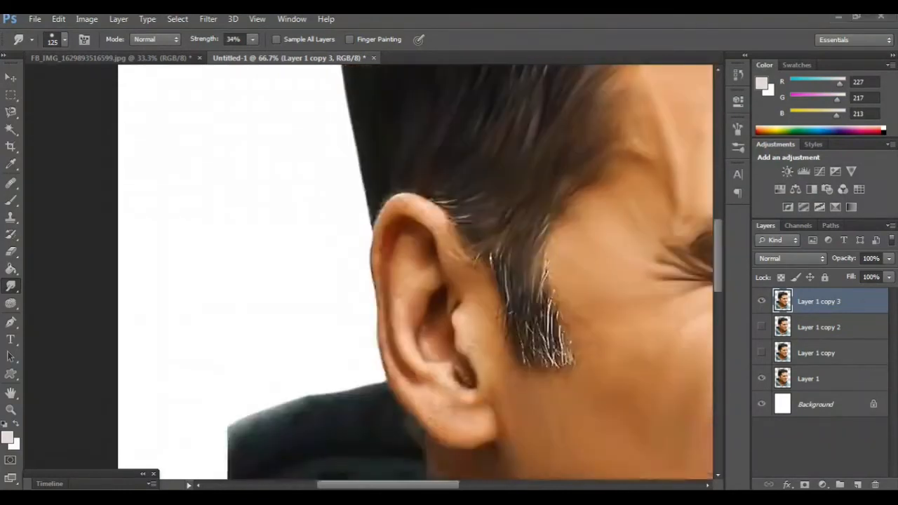
Smudge the bright, sharpened hairs of the sideburn downward into smooth dark strands with the size 125 brush
{"action": "left_click_drag", "start_coordinate": [538, 232], "coordinate": [556, 308]}
{"action": "left_click_drag", "start_coordinate": [529, 269], "coordinate": [550, 311]}
{"action": "left_click_drag", "start_coordinate": [507, 210], "coordinate": [513, 247]}
{"action": "left_click_drag", "start_coordinate": [501, 190], "coordinate": [511, 287]}
{"action": "left_click_drag", "start_coordinate": [511, 288], "coordinate": [518, 312]}
{"action": "mouse_move", "coordinate": [546, 170]}
{"action": "left_mouse_down"}
{"action": "mouse_move", "coordinate": [544, 238]}
{"action": "mouse_move", "coordinate": [567, 313]}
{"action": "left_mouse_up"}
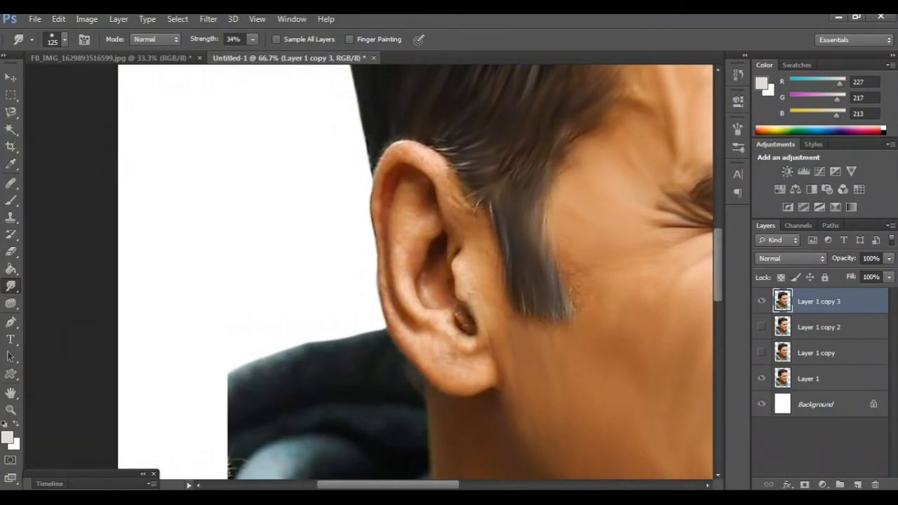
{"action": "left_click_drag", "start_coordinate": [551, 230], "coordinate": [563, 251]}
Smudge the light stray hairs around the top of the ear into the surrounding dark hair
{"action": "scroll", "coordinate": [554, 253], "scroll_direction": "left", "scroll_amount": 1}
{"action": "left_click_drag", "start_coordinate": [501, 194], "coordinate": [511, 209]}
{"action": "left_click_drag", "start_coordinate": [586, 151], "coordinate": [596, 129]}
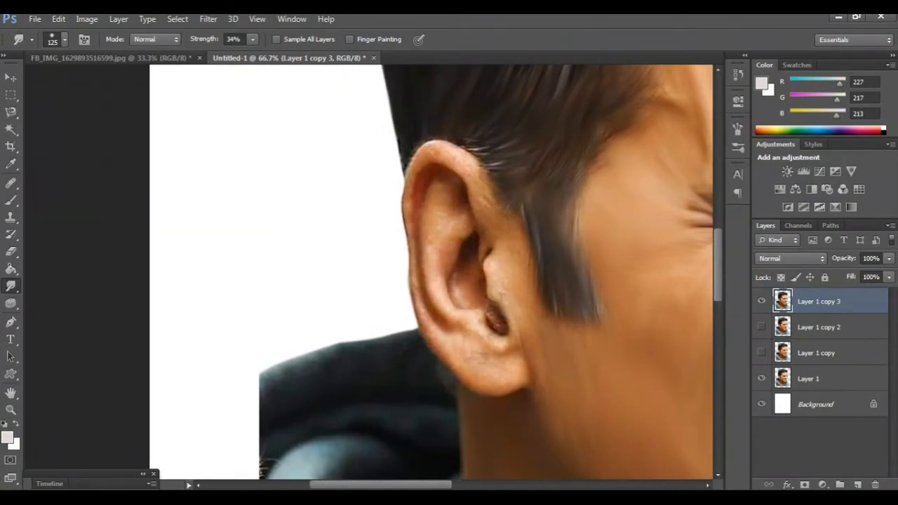
{"action": "left_click_drag", "start_coordinate": [513, 144], "coordinate": [456, 166]}
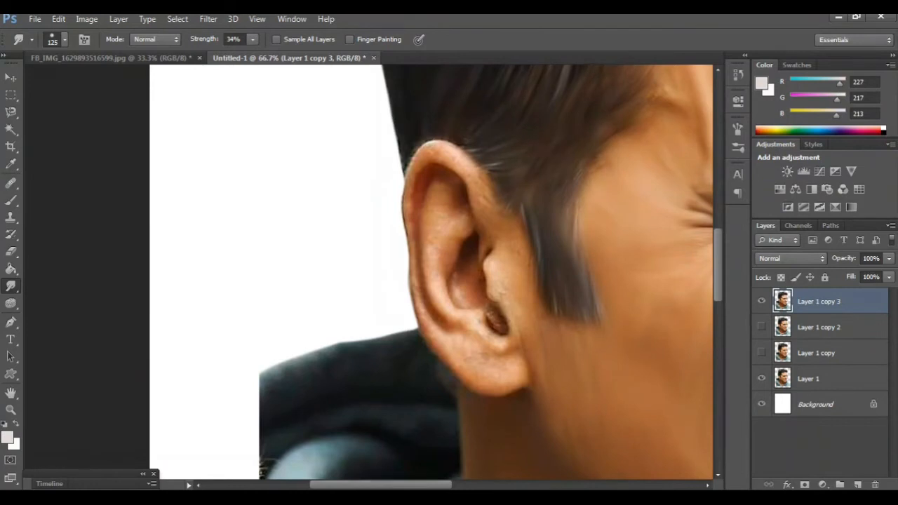
Smudge the ear's rim, inner folds and lobe into smooth skin with the brush size reduced to 80
{"action": "key", "text": "ctrl+minus"}
{"action": "scroll", "coordinate": [369, 271], "scroll_direction": "right", "scroll_amount": 10}
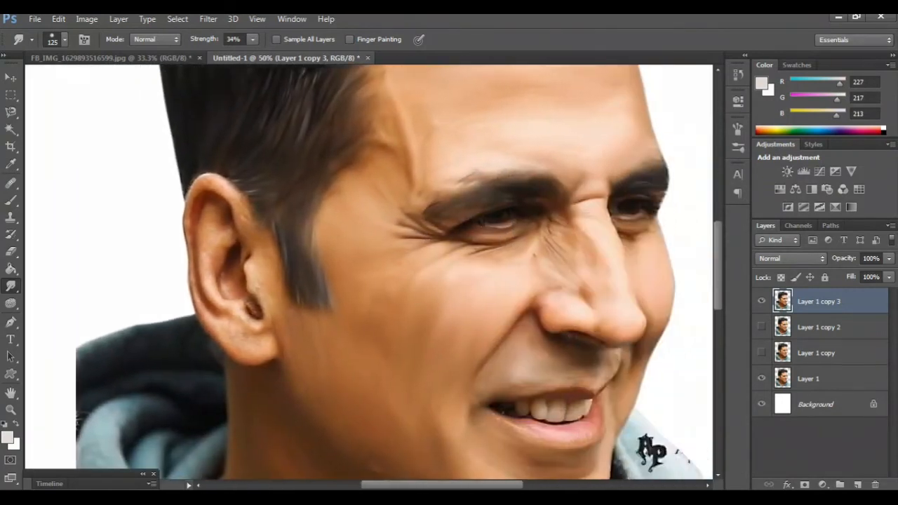
{"action": "key", "text": "ctrl+minus"}
{"action": "key", "text": "ctrl+minus"}
{"action": "left_click_drag", "start_coordinate": [508, 360], "coordinate": [676, 256]}
{"action": "key", "text": "ctrl+plus"}
{"action": "key", "text": "ctrl+plus"}
{"action": "key", "text": "ctrl+plus"}
{"action": "key", "text": "ctrl+plus"}
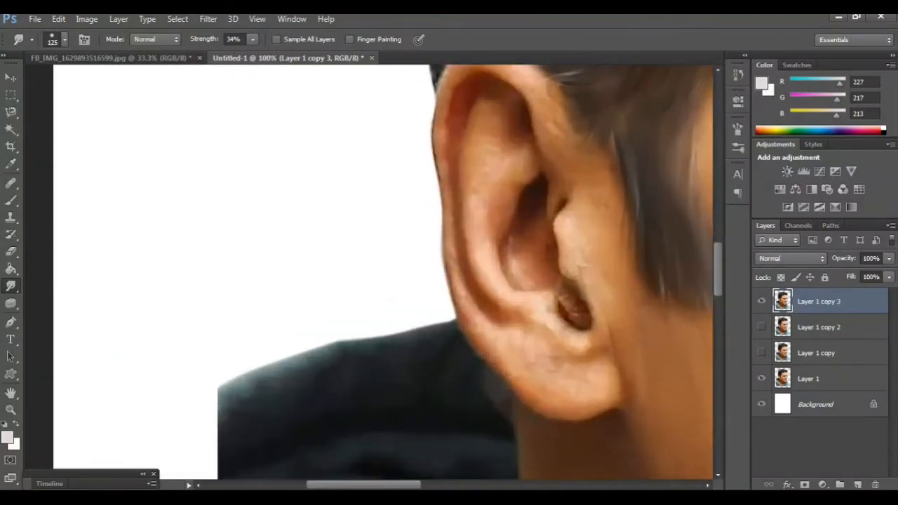
{"action": "scroll", "coordinate": [439, 272], "scroll_direction": "right", "scroll_amount": 2}
{"action": "scroll", "coordinate": [439, 272], "scroll_direction": "up", "scroll_amount": 1}
{"action": "key", "text": "bracketleft"}
{"action": "key", "text": "bracketleft"}
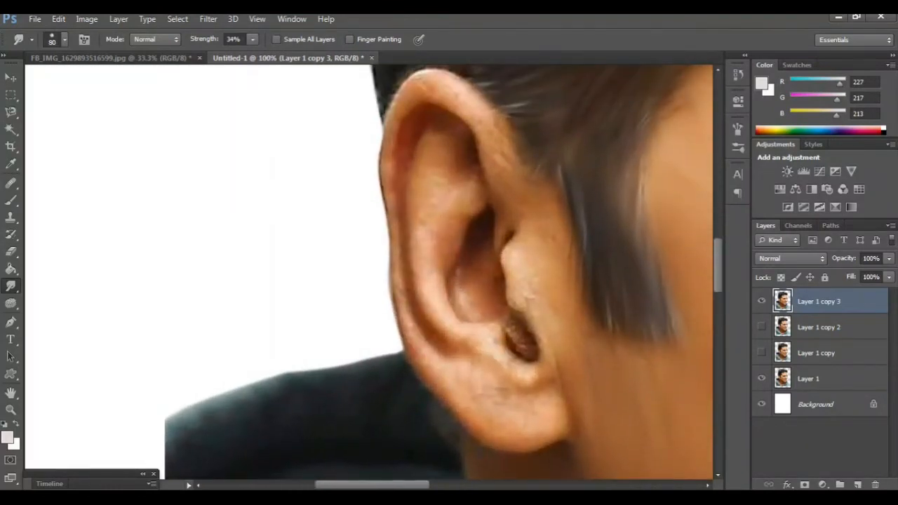
{"action": "scroll", "coordinate": [439, 272], "scroll_direction": "up", "scroll_amount": 1}
{"action": "mouse_move", "coordinate": [507, 216]}
{"action": "left_mouse_down"}
{"action": "mouse_move", "coordinate": [479, 157]}
{"action": "mouse_move", "coordinate": [435, 132]}
{"action": "mouse_move", "coordinate": [414, 148]}
{"action": "mouse_move", "coordinate": [390, 205]}
{"action": "mouse_move", "coordinate": [426, 223]}
{"action": "mouse_move", "coordinate": [444, 349]}
{"action": "mouse_move", "coordinate": [455, 357]}
{"action": "left_mouse_up"}
{"action": "left_click_drag", "start_coordinate": [466, 257], "coordinate": [475, 244]}
{"action": "scroll", "coordinate": [438, 272], "scroll_direction": "down", "scroll_amount": 3}
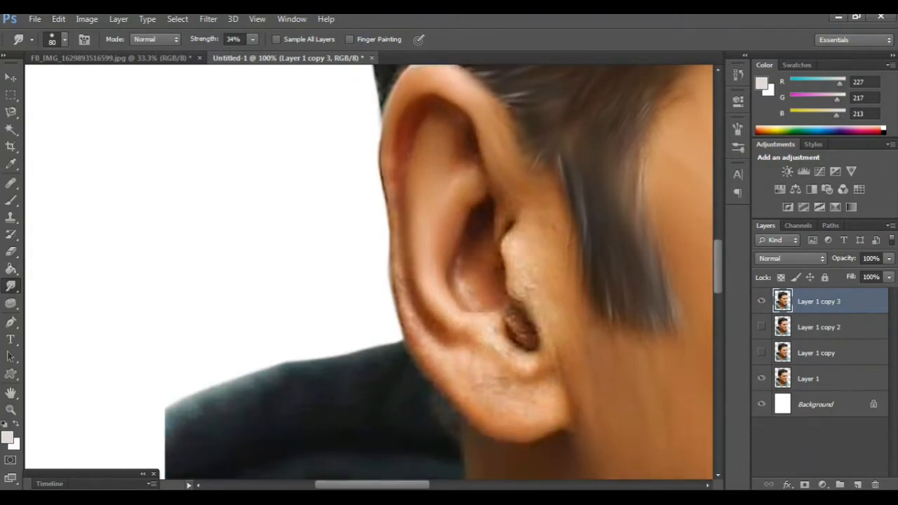
{"action": "scroll", "coordinate": [512, 220], "scroll_direction": "down", "scroll_amount": 3}
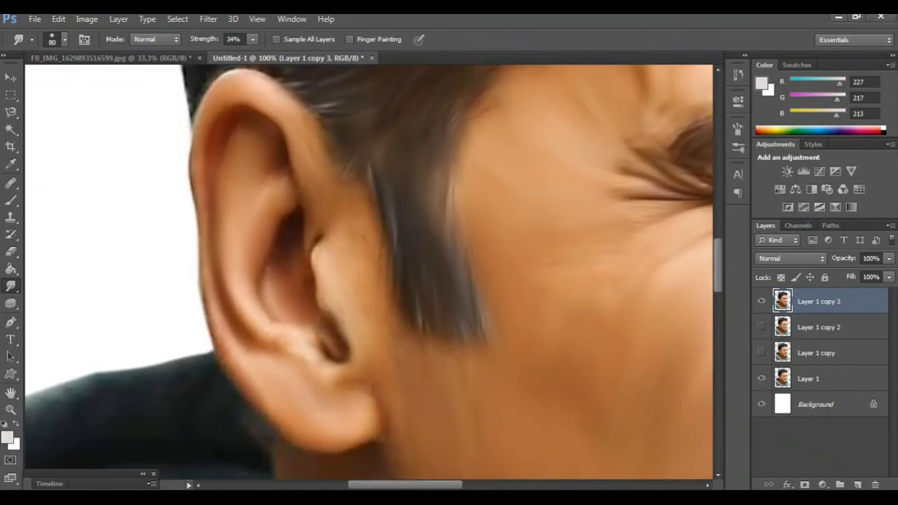
Smudge the speckled texture of the lower lip along its curve into smooth color with the size 80 brush
{"action": "key", "text": "ctrl+minus"}
{"action": "scroll", "coordinate": [368, 272], "scroll_direction": "right", "scroll_amount": 9}
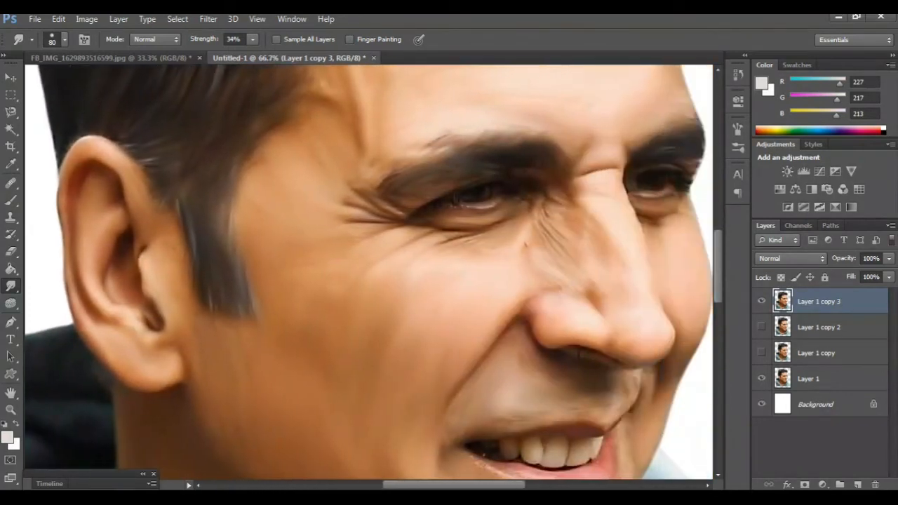
{"action": "scroll", "coordinate": [369, 272], "scroll_direction": "left", "scroll_amount": 5}
{"action": "scroll", "coordinate": [369, 272], "scroll_direction": "down", "scroll_amount": 1}
{"action": "left_click_drag", "start_coordinate": [369, 316], "coordinate": [284, 221]}
{"action": "scroll", "coordinate": [369, 273], "scroll_direction": "right", "scroll_amount": 6}
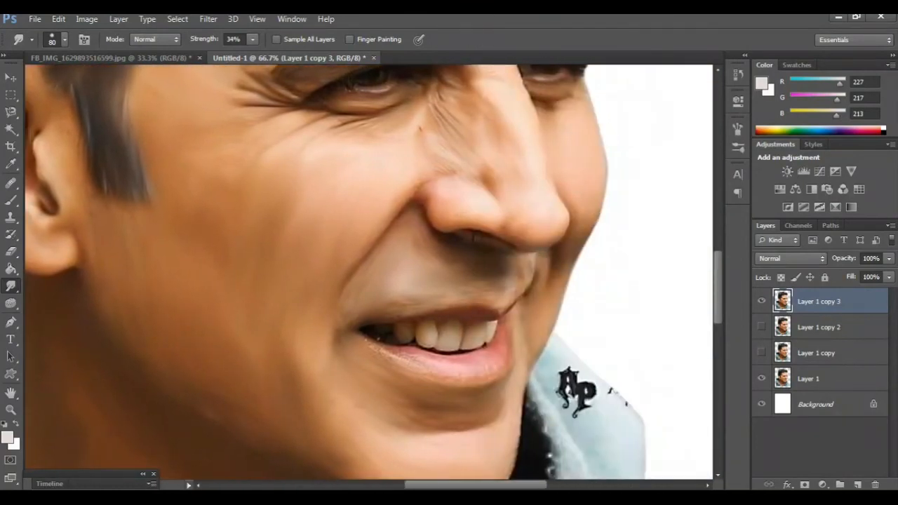
{"action": "key", "text": "ctrl+plus"}
{"action": "left_click_drag", "start_coordinate": [393, 302], "coordinate": [308, 217]}
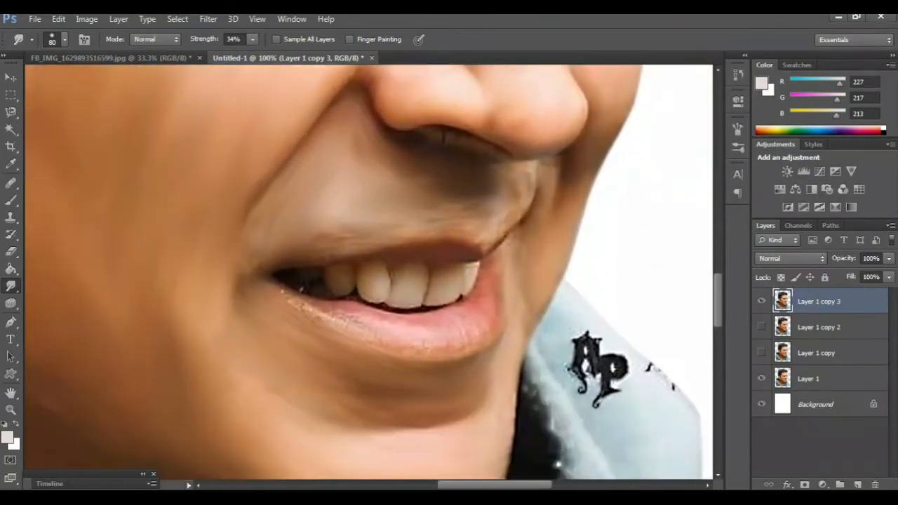
{"action": "key", "text": "ctrl+plus"}
{"action": "scroll", "coordinate": [368, 273], "scroll_direction": "down", "scroll_amount": 3}
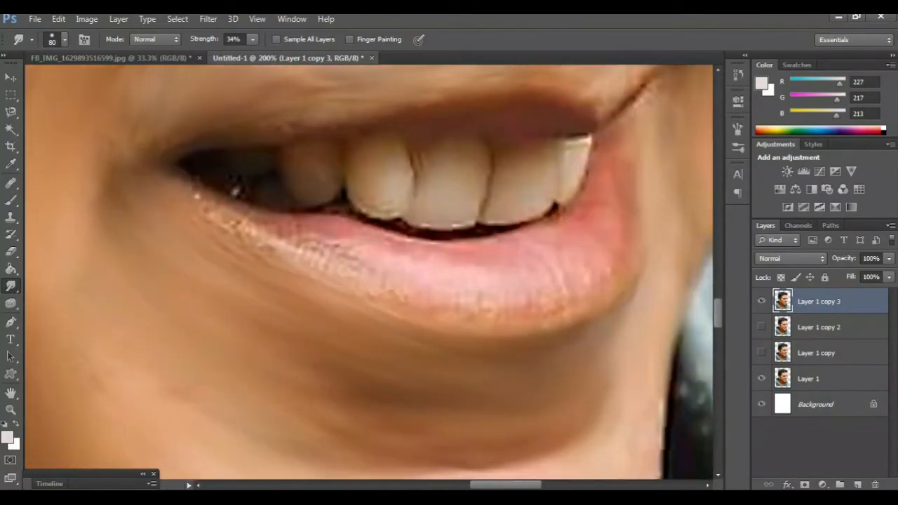
{"action": "mouse_move", "coordinate": [442, 253]}
{"action": "left_mouse_down"}
{"action": "mouse_move", "coordinate": [481, 256]}
{"action": "mouse_move", "coordinate": [517, 292]}
{"action": "mouse_move", "coordinate": [448, 302]}
{"action": "mouse_move", "coordinate": [369, 275]}
{"action": "mouse_move", "coordinate": [312, 231]}
{"action": "mouse_move", "coordinate": [235, 211]}
{"action": "left_mouse_up"}
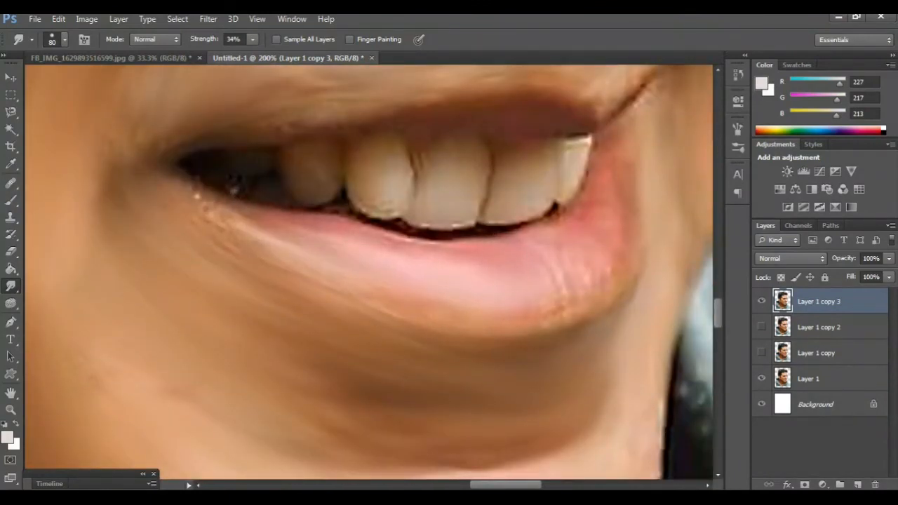
Enlarge the smudge brush to 150 and smooth the dark part of the hood behind the neck and its outer edge
{"action": "key", "text": "ctrl+minus"}
{"action": "key", "text": "ctrl+minus"}
{"action": "key", "text": "ctrl+minus"}
{"action": "key", "text": "ctrl+minus"}
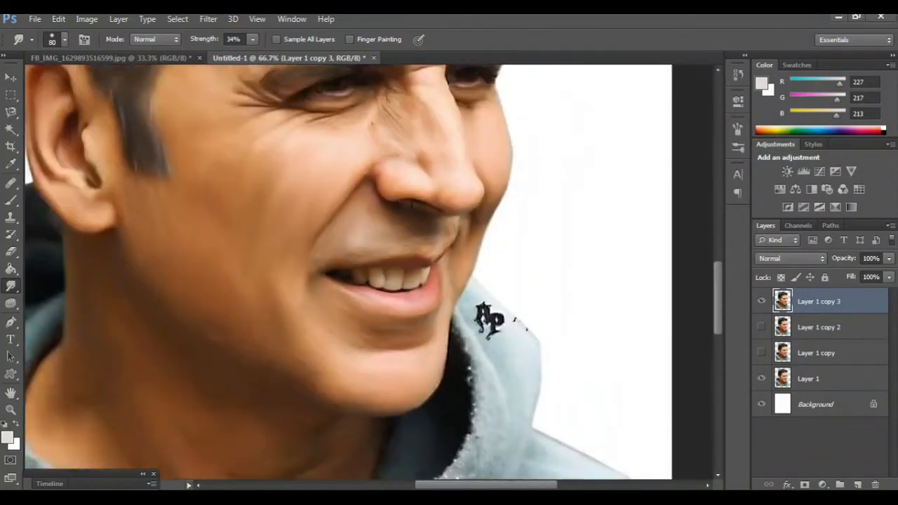
{"action": "scroll", "coordinate": [369, 272], "scroll_direction": "left", "scroll_amount": 2}
{"action": "scroll", "coordinate": [369, 272], "scroll_direction": "left", "scroll_amount": 2}
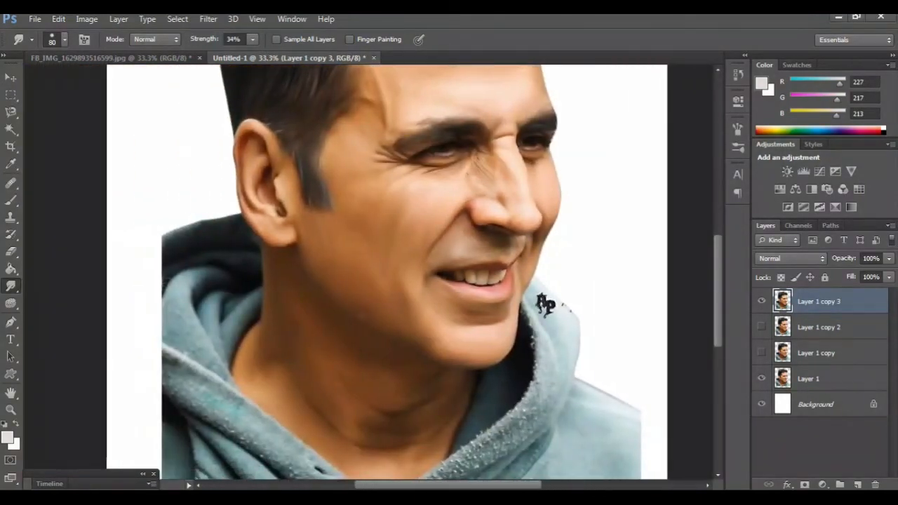
{"action": "key", "text": "ctrl+plus"}
{"action": "key", "text": "ctrl+plus"}
{"action": "scroll", "coordinate": [369, 272], "scroll_direction": "left", "scroll_amount": 4}
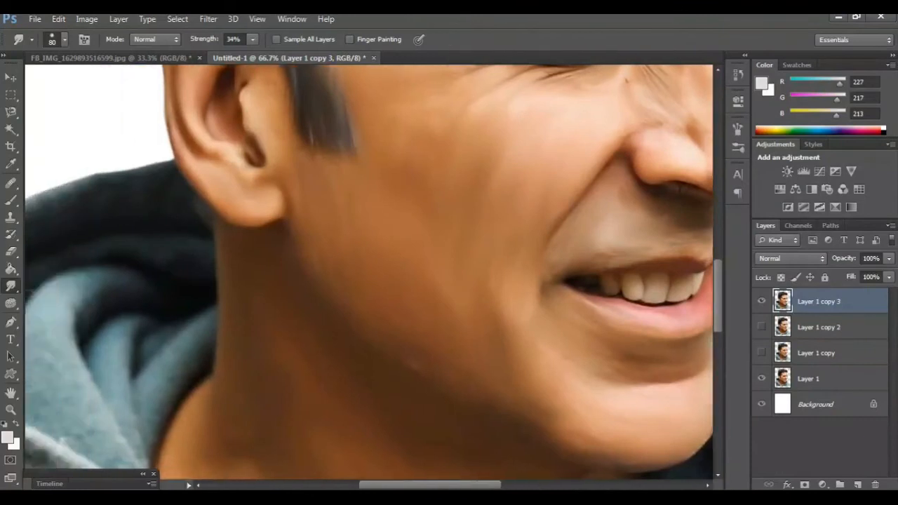
{"action": "scroll", "coordinate": [369, 273], "scroll_direction": "down", "scroll_amount": 2}
{"action": "scroll", "coordinate": [369, 272], "scroll_direction": "left", "scroll_amount": 2}
{"action": "scroll", "coordinate": [369, 272], "scroll_direction": "up", "scroll_amount": 3}
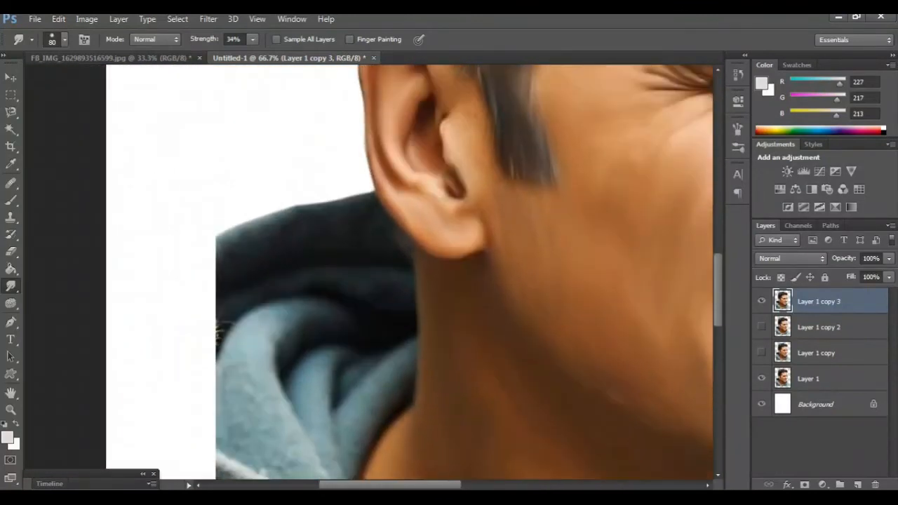
{"action": "key", "text": "bracketright"}
{"action": "key", "text": "bracketright"}
{"action": "key", "text": "bracketright"}
{"action": "left_click_drag", "start_coordinate": [229, 256], "coordinate": [211, 258]}
{"action": "scroll", "coordinate": [215, 258], "scroll_direction": "down", "scroll_amount": 1}
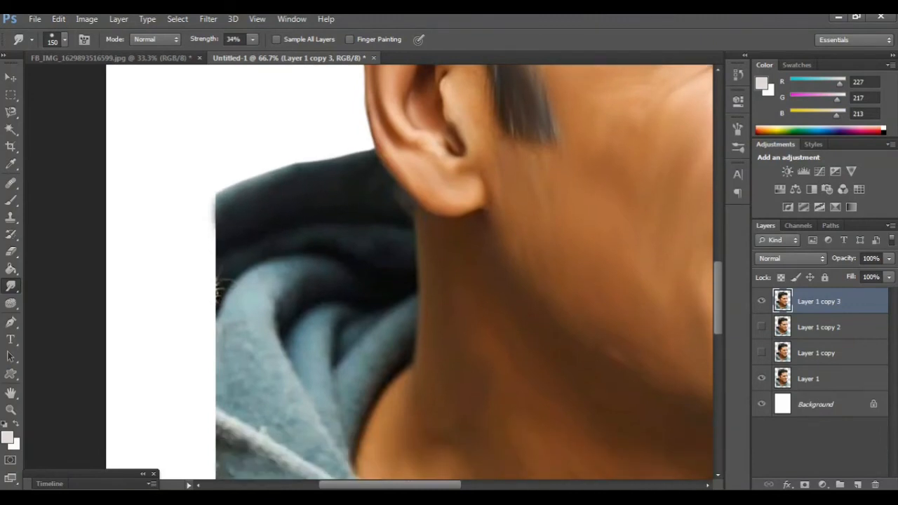
{"action": "scroll", "coordinate": [409, 272], "scroll_direction": "down", "scroll_amount": 1}
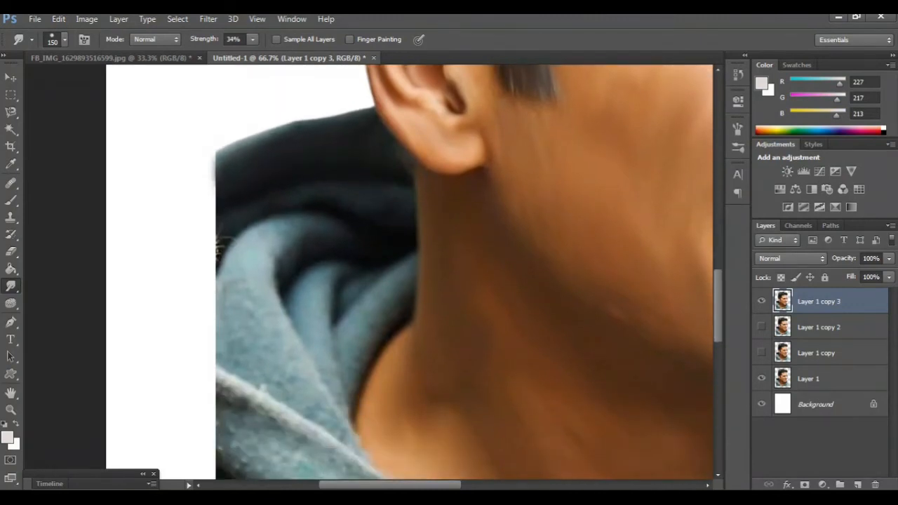
{"action": "left_click_drag", "start_coordinate": [229, 220], "coordinate": [212, 237]}
Smudge the light blue hood folds beside the neck along their direction to remove the fabric texture
{"action": "scroll", "coordinate": [214, 237], "scroll_direction": "down", "scroll_amount": 3}
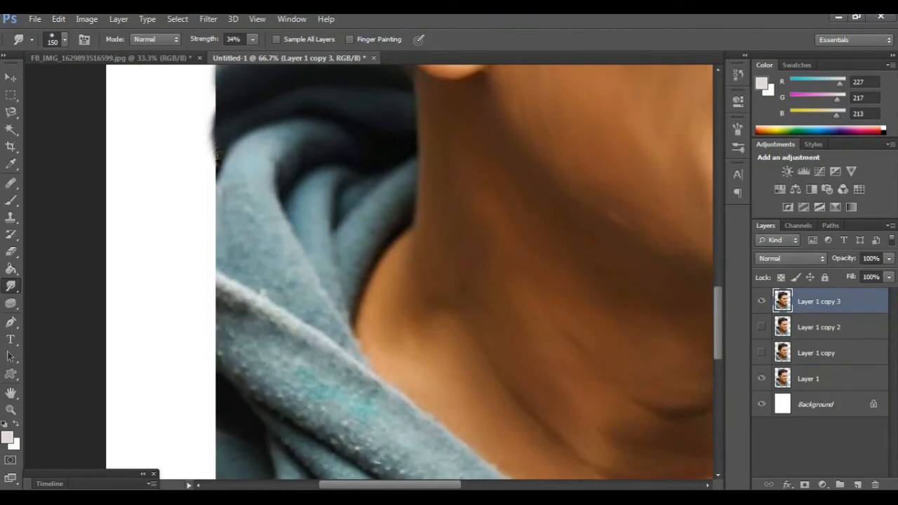
{"action": "mouse_move", "coordinate": [273, 153]}
{"action": "left_mouse_down"}
{"action": "mouse_move", "coordinate": [289, 242]}
{"action": "mouse_move", "coordinate": [320, 316]}
{"action": "mouse_move", "coordinate": [346, 322]}
{"action": "left_mouse_up"}
{"action": "mouse_move", "coordinate": [262, 289]}
{"action": "left_mouse_down"}
{"action": "mouse_move", "coordinate": [244, 256]}
{"action": "mouse_move", "coordinate": [265, 140]}
{"action": "mouse_move", "coordinate": [245, 168]}
{"action": "mouse_move", "coordinate": [226, 264]}
{"action": "left_mouse_up"}
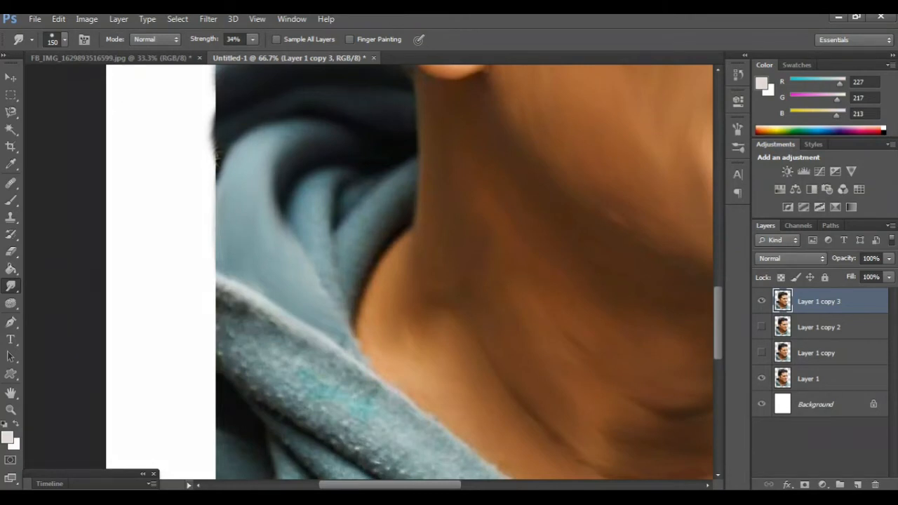
Smudge the hood's diagonal front band and the folds beneath it below the ear, setting the strength to 41%
{"action": "scroll", "coordinate": [463, 273], "scroll_direction": "down", "scroll_amount": 3}
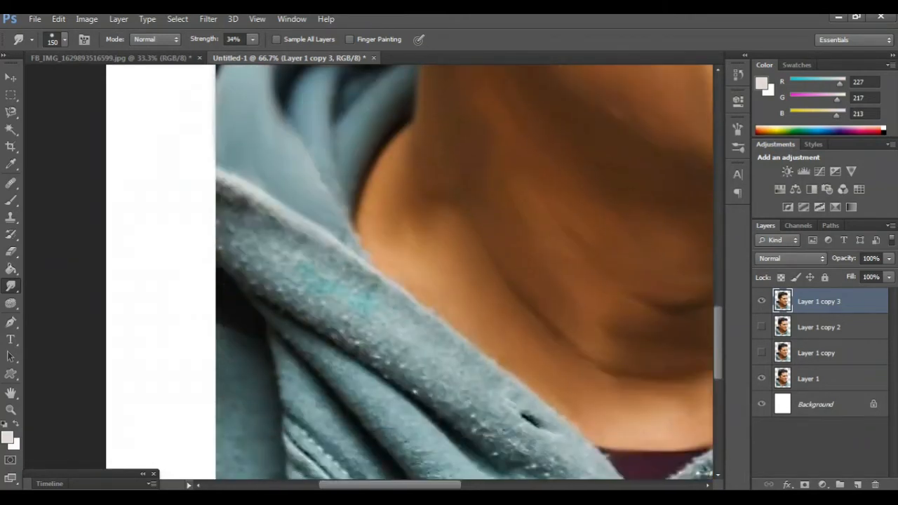
{"action": "scroll", "coordinate": [463, 274], "scroll_direction": "down", "scroll_amount": 1}
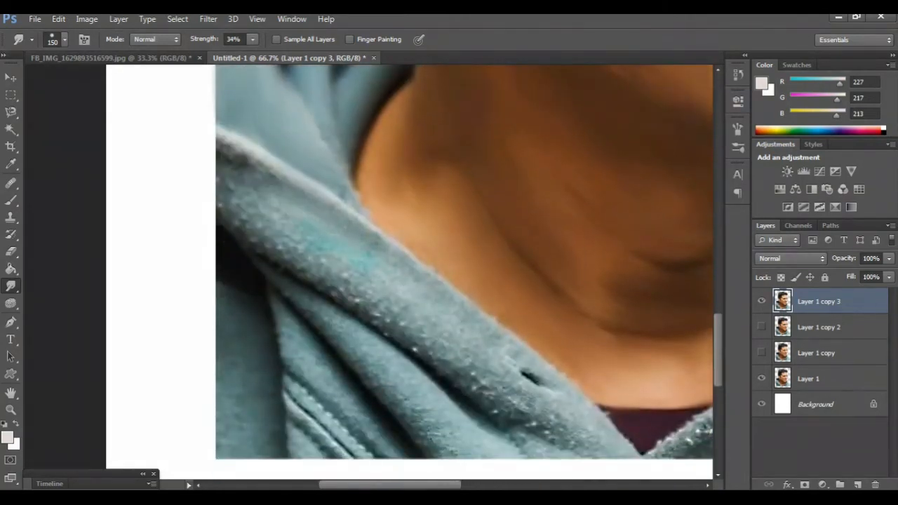
{"action": "left_click_drag", "start_coordinate": [240, 163], "coordinate": [370, 247]}
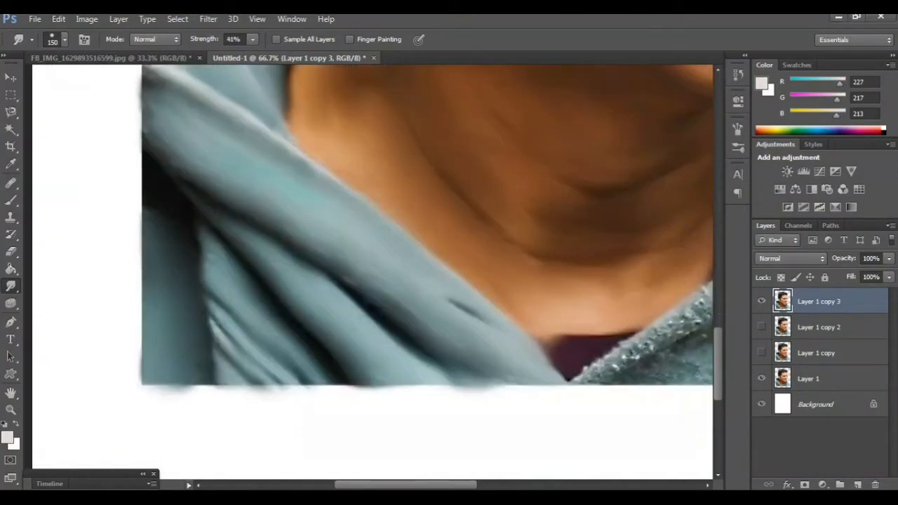
Smudge away the black AP logo on the hood beside the chin with the size 150 brush
{"action": "key", "text": "ctrl+minus"}
{"action": "key", "text": "ctrl+minus"}
{"action": "key", "text": "ctrl+plus"}
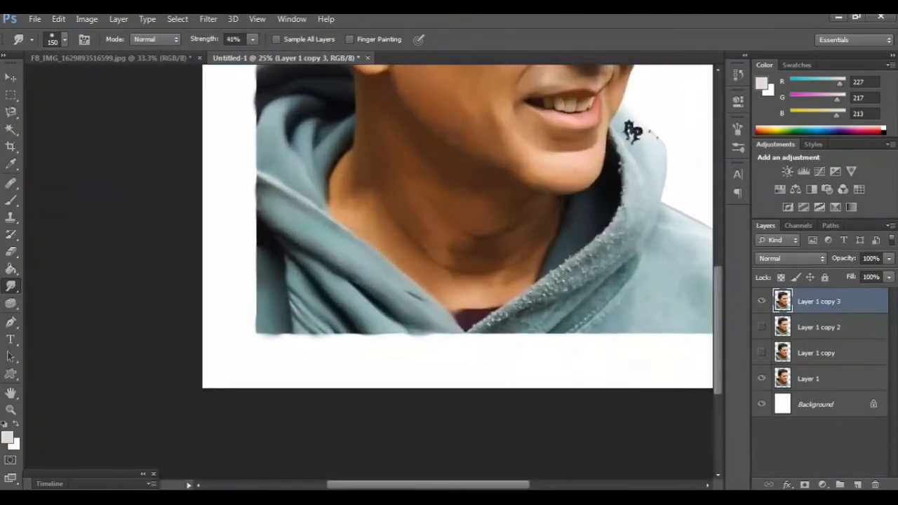
{"action": "left_click_drag", "start_coordinate": [533, 232], "coordinate": [206, 242]}
{"action": "scroll", "coordinate": [373, 272], "scroll_direction": "up", "scroll_amount": 3}
{"action": "mouse_move", "coordinate": [455, 181]}
{"action": "left_mouse_down"}
{"action": "mouse_move", "coordinate": [439, 170]}
{"action": "mouse_move", "coordinate": [471, 184]}
{"action": "left_mouse_up"}
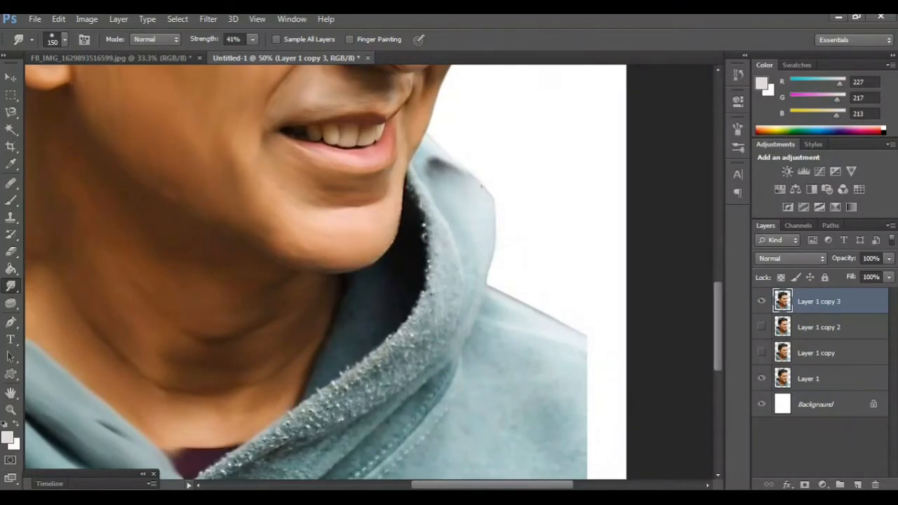
Smudge the fleecy hood edge below the chin and the adjoining shoulder fabric into smooth folds at 41% strength
{"action": "left_click_drag", "start_coordinate": [428, 260], "coordinate": [411, 183]}
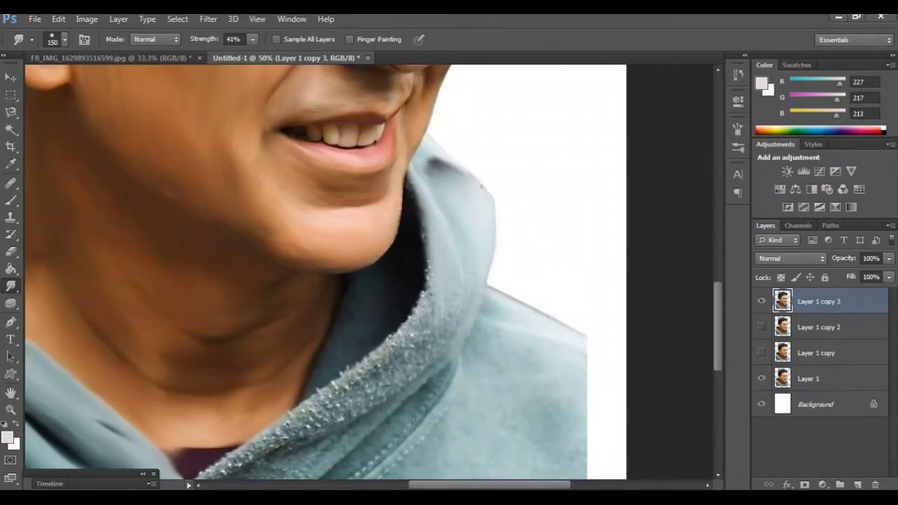
{"action": "left_click_drag", "start_coordinate": [413, 246], "coordinate": [467, 129]}
{"action": "mouse_move", "coordinate": [495, 172]}
{"action": "left_mouse_down"}
{"action": "mouse_move", "coordinate": [484, 210]}
{"action": "mouse_move", "coordinate": [410, 275]}
{"action": "mouse_move", "coordinate": [463, 230]}
{"action": "mouse_move", "coordinate": [478, 169]}
{"action": "mouse_move", "coordinate": [471, 237]}
{"action": "mouse_move", "coordinate": [275, 358]}
{"action": "mouse_move", "coordinate": [269, 370]}
{"action": "left_mouse_up"}
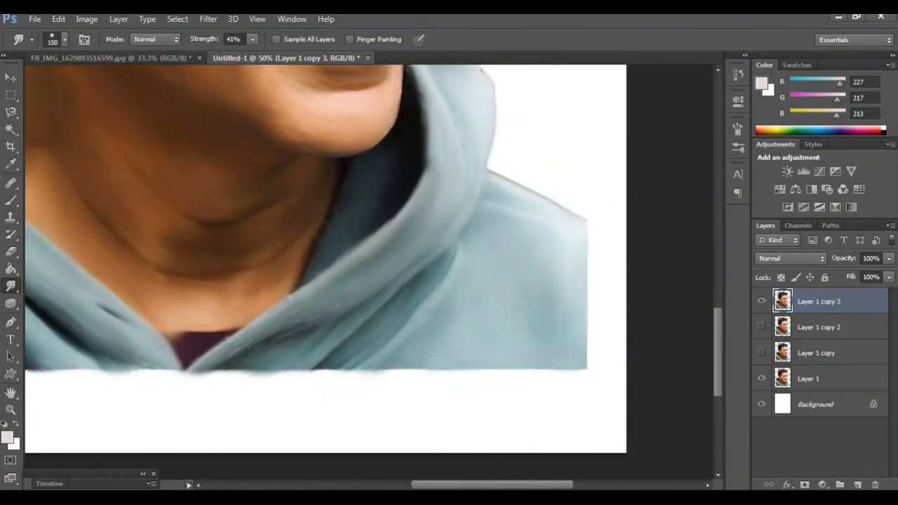
Add a new empty layer and place it directly beneath Layer 1 copy 3
{"action": "key", "text": "ctrl+minus"}
{"action": "key", "text": "ctrl+minus"}
{"action": "key", "text": "ctrl+minus"}
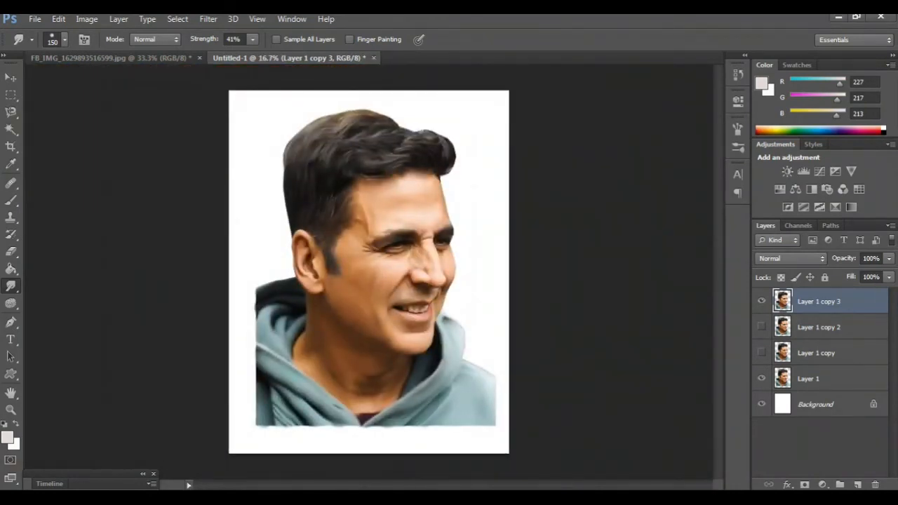
{"action": "key", "text": "ctrl+plus"}
{"action": "left_click_drag", "start_coordinate": [321, 418], "coordinate": [373, 357]}
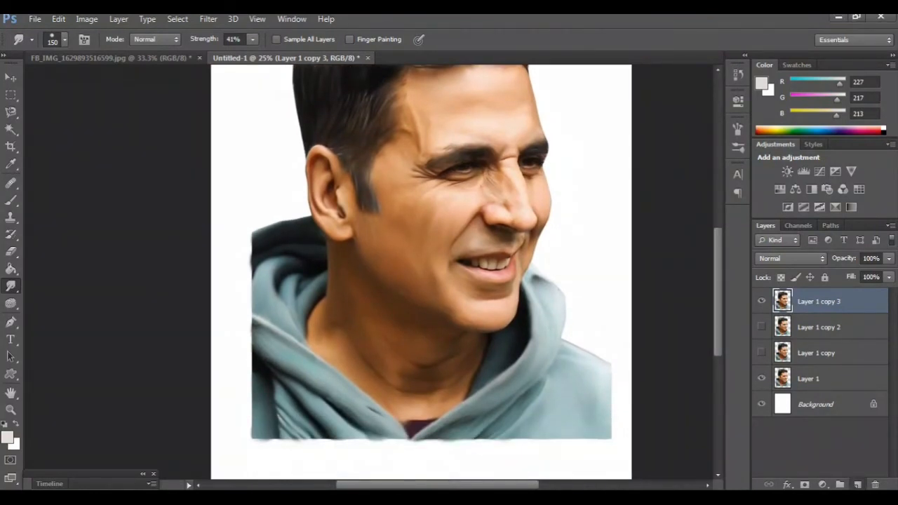
{"action": "left_click", "coordinate": [857, 484]}
{"action": "left_click", "coordinate": [827, 327]}
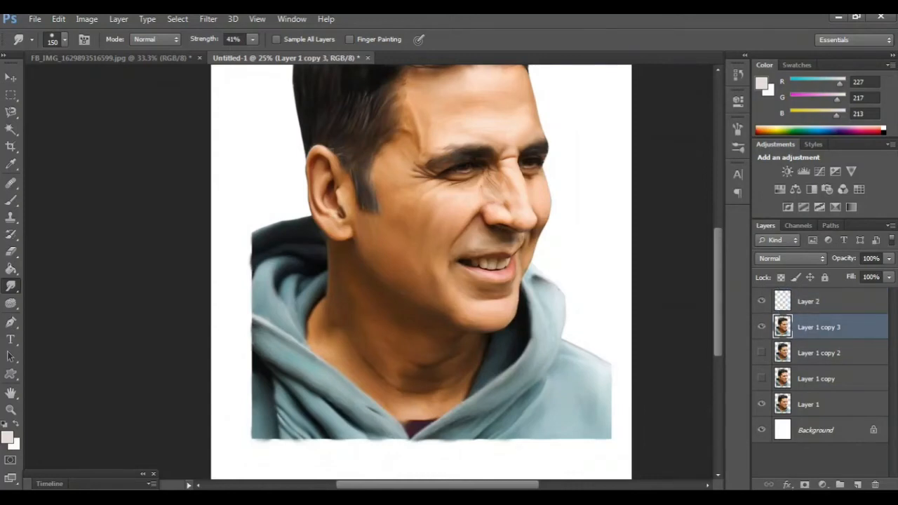
{"action": "left_click_drag", "start_coordinate": [827, 301], "coordinate": [827, 339]}
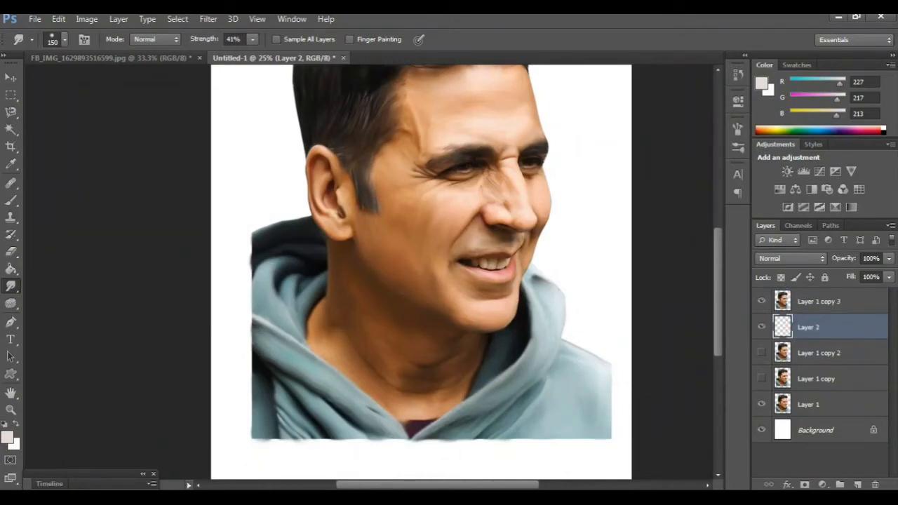
Switch to the Brush tool, choose a cloudy textured brush preset and enlarge it to 1700 px at 52% opacity
{"action": "key", "text": "ctrl+minus"}
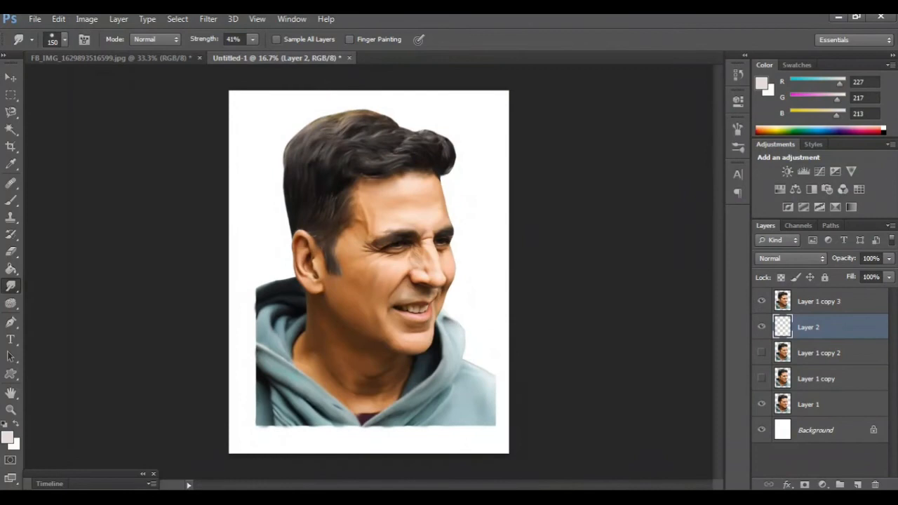
{"action": "key", "text": "b"}
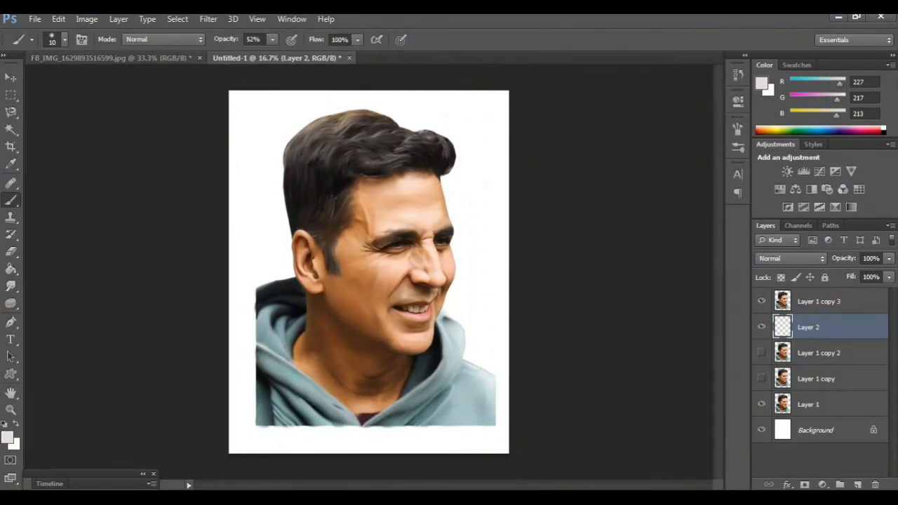
{"action": "left_click", "coordinate": [64, 39]}
{"action": "scroll", "coordinate": [81, 172], "scroll_direction": "down", "scroll_amount": 5}
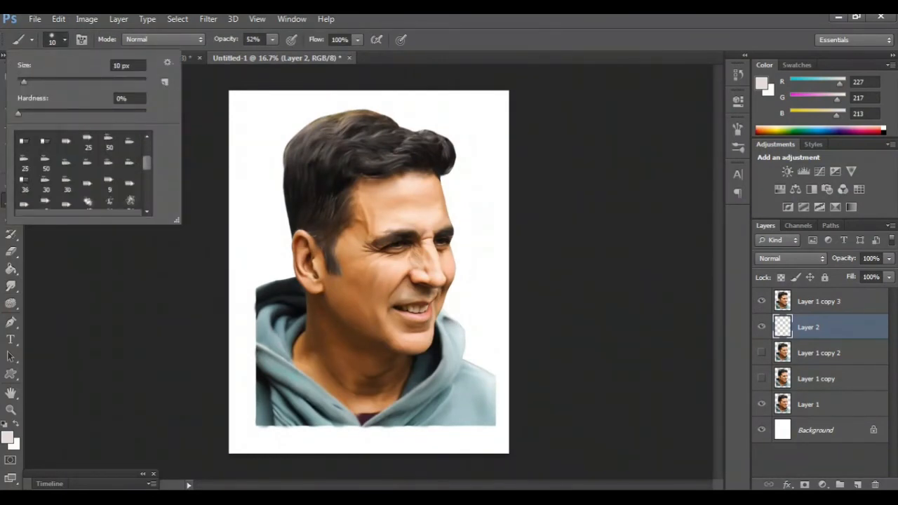
{"action": "double_click", "coordinate": [45, 203]}
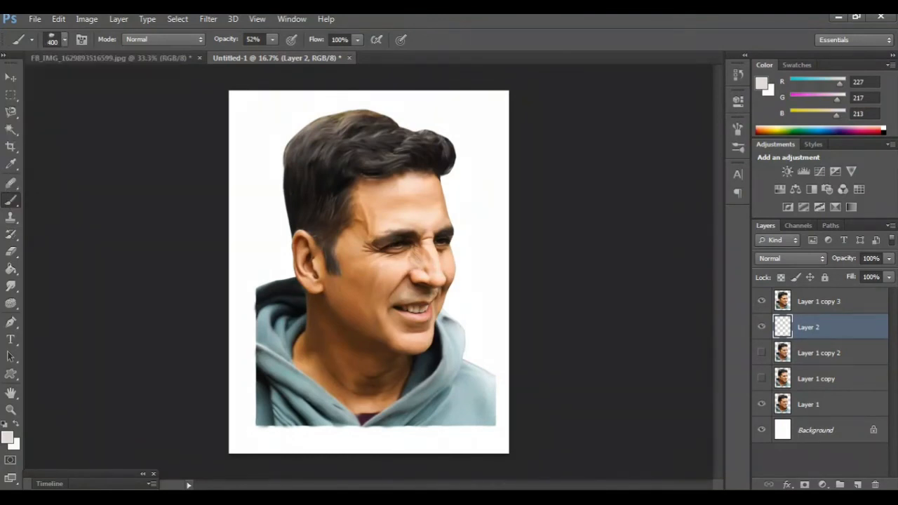
{"action": "key", "text": "bracketright"}
{"action": "key", "text": "bracketright"}
{"action": "key", "text": "bracketright"}
{"action": "key", "text": "bracketright"}
Sample the dark maroon of the undershirt and paint cloudy purple-grey patches on Layer 2 on both sides of the head and shoulders
{"action": "left_click", "coordinate": [366, 418], "text": "alt"}
{"action": "left_click", "coordinate": [468, 319]}
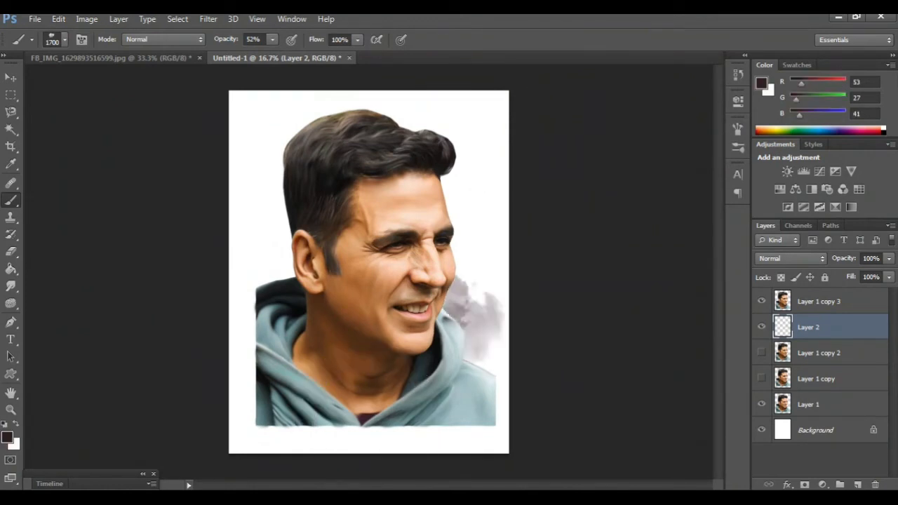
{"action": "left_click", "coordinate": [483, 331]}
{"action": "left_click", "coordinate": [482, 280]}
{"action": "left_click", "coordinate": [484, 256]}
{"action": "left_click", "coordinate": [280, 248]}
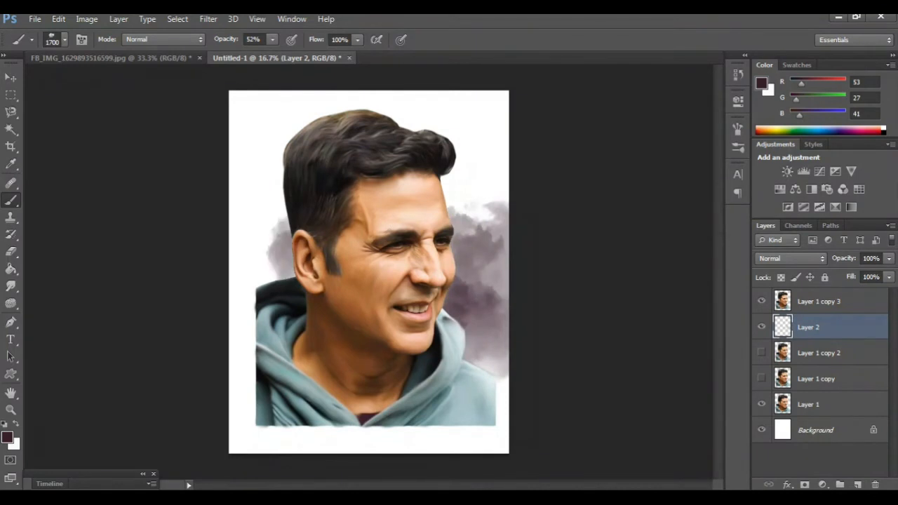
{"action": "left_click", "coordinate": [262, 215]}
{"action": "left_click", "coordinate": [262, 267]}
{"action": "left_click", "coordinate": [243, 339]}
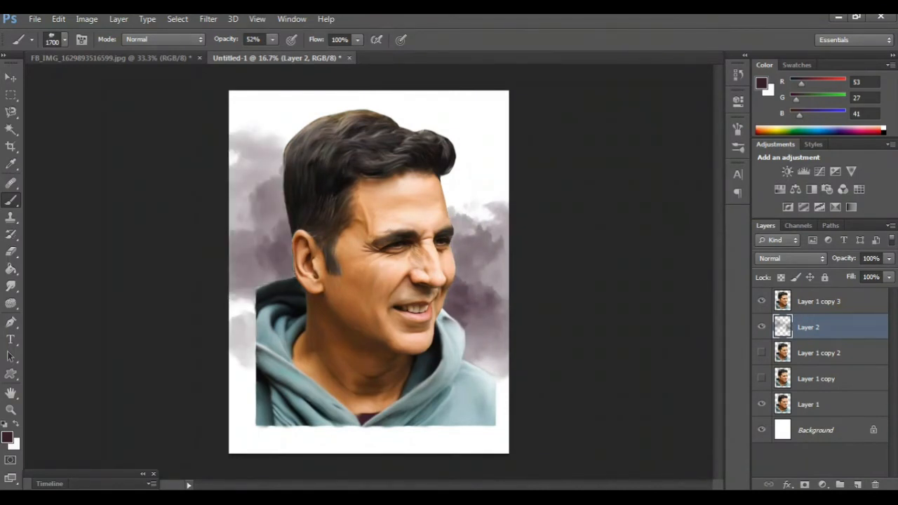
Set the foreground color to magenta a40f5f and paint clouds beside the forehead and along the canvas's upper edge behind the hair
{"action": "left_click", "coordinate": [7, 437]}
{"action": "left_click", "coordinate": [686, 193]}
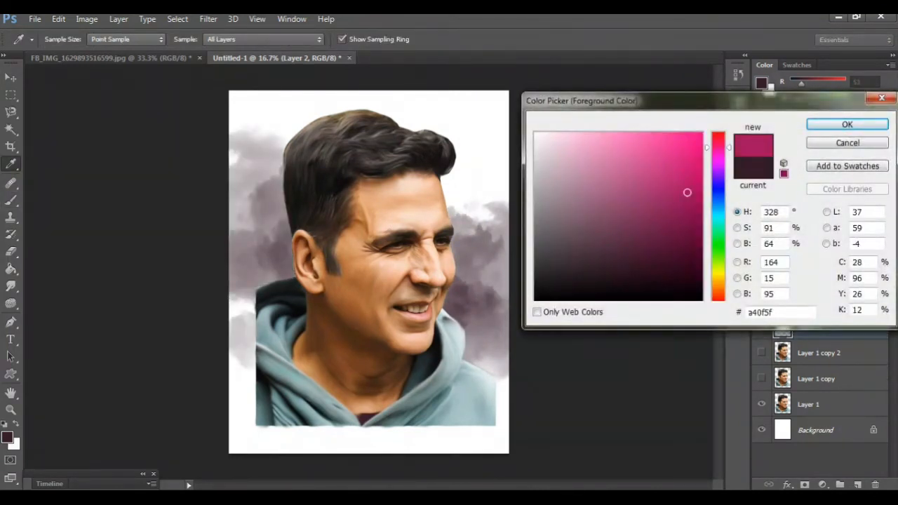
{"action": "left_click", "coordinate": [847, 125]}
{"action": "left_click", "coordinate": [486, 200]}
{"action": "left_click", "coordinate": [482, 144]}
{"action": "left_click", "coordinate": [469, 95]}
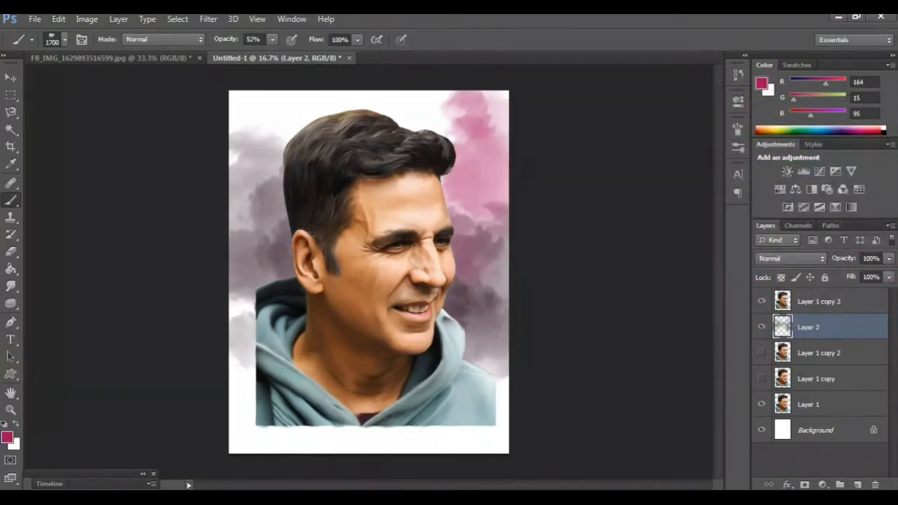
{"action": "left_click", "coordinate": [418, 106]}
{"action": "left_click", "coordinate": [364, 93]}
{"action": "left_click", "coordinate": [306, 114]}
{"action": "left_click", "coordinate": [285, 126]}
{"action": "left_click", "coordinate": [238, 124]}
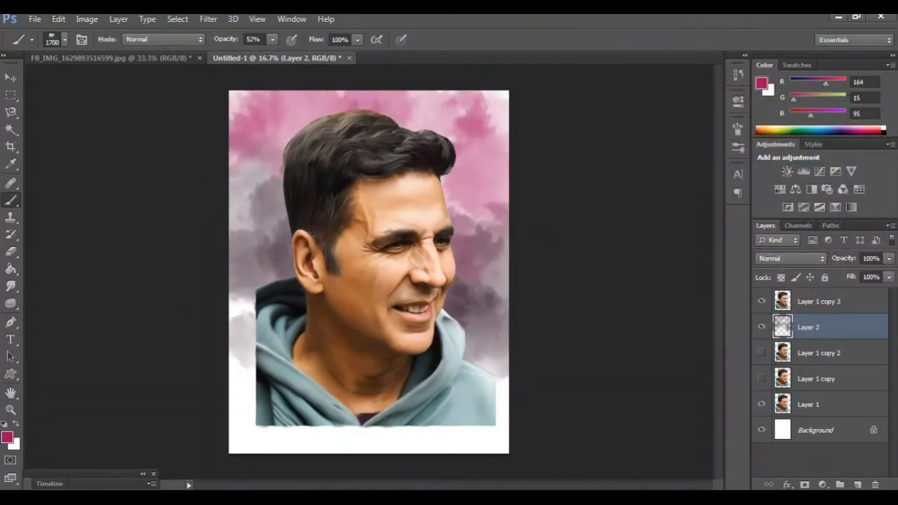
Paint light pink e77eb7 over the backdrop's sides and lower border, and blue-grey (RGB 150, 177, 180) around the head
{"action": "left_click", "coordinate": [7, 437]}
{"action": "mouse_move", "coordinate": [686, 192]}
{"action": "left_mouse_down"}
{"action": "mouse_move", "coordinate": [636, 237]}
{"action": "mouse_move", "coordinate": [673, 213]}
{"action": "mouse_move", "coordinate": [611, 148]}
{"action": "left_mouse_up"}
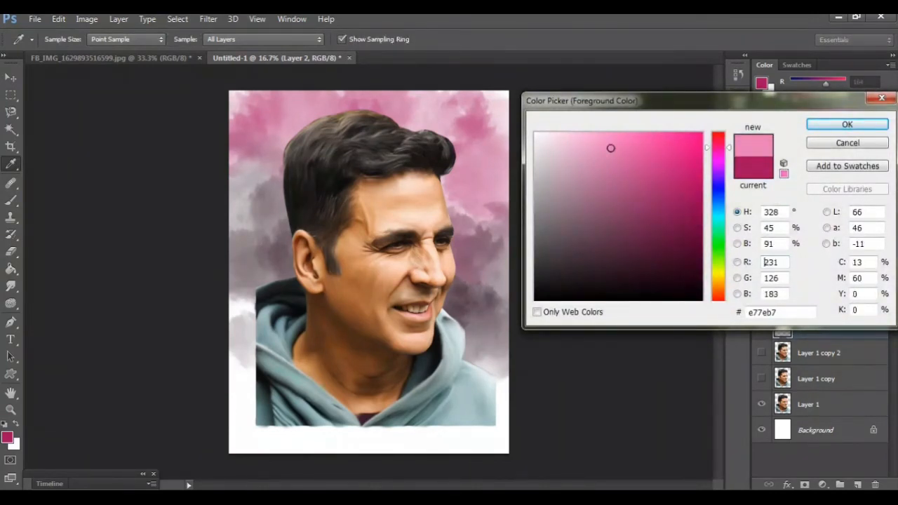
{"action": "left_click", "coordinate": [846, 124]}
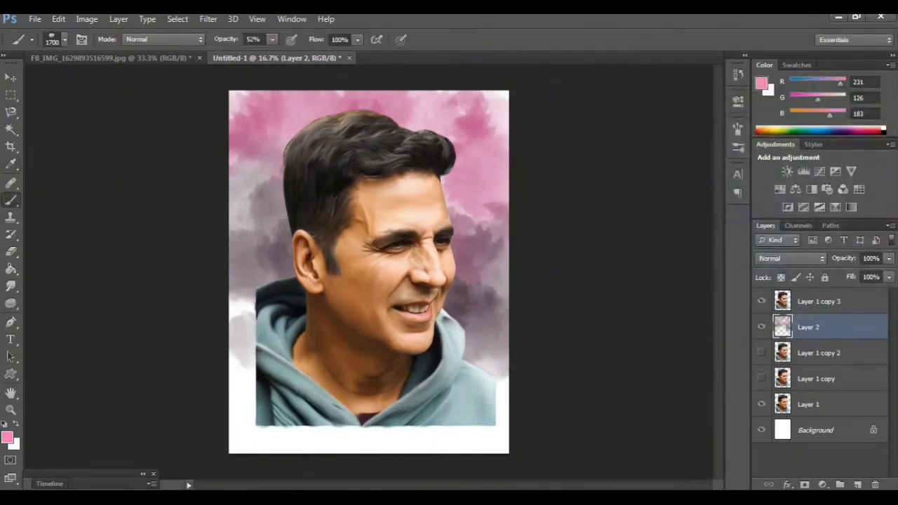
{"action": "left_click", "coordinate": [261, 250]}
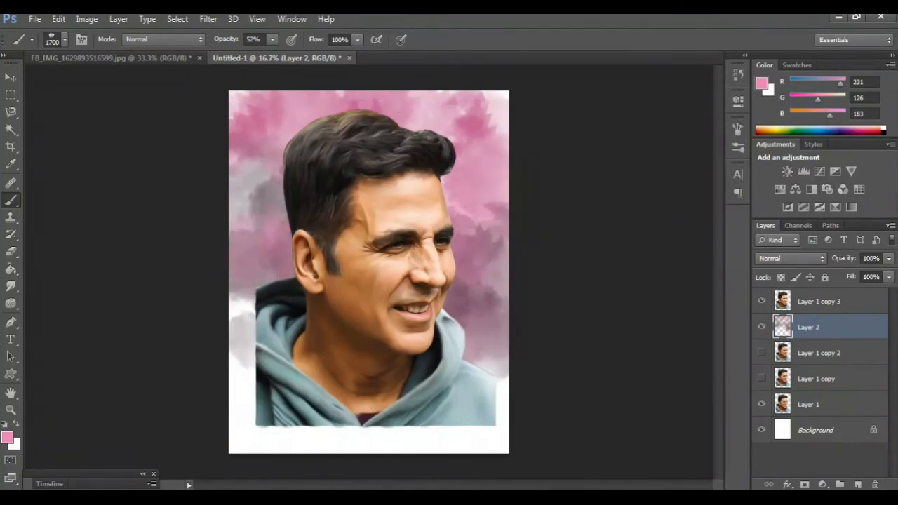
{"action": "mouse_move", "coordinate": [499, 449]}
{"action": "left_mouse_down"}
{"action": "mouse_move", "coordinate": [499, 400]}
{"action": "mouse_move", "coordinate": [442, 442]}
{"action": "mouse_move", "coordinate": [288, 435]}
{"action": "mouse_move", "coordinate": [242, 372]}
{"action": "mouse_move", "coordinate": [242, 287]}
{"action": "left_mouse_up"}
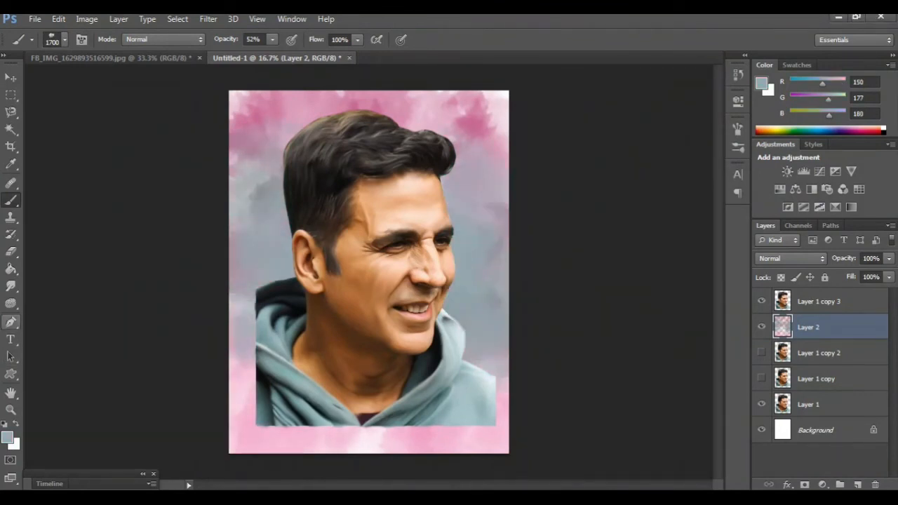
Smudge the whole painted backdrop on Layer 2 into a smooth pink and grey blend with a size 700 brush at 41% strength
{"action": "left_click", "coordinate": [10, 286]}
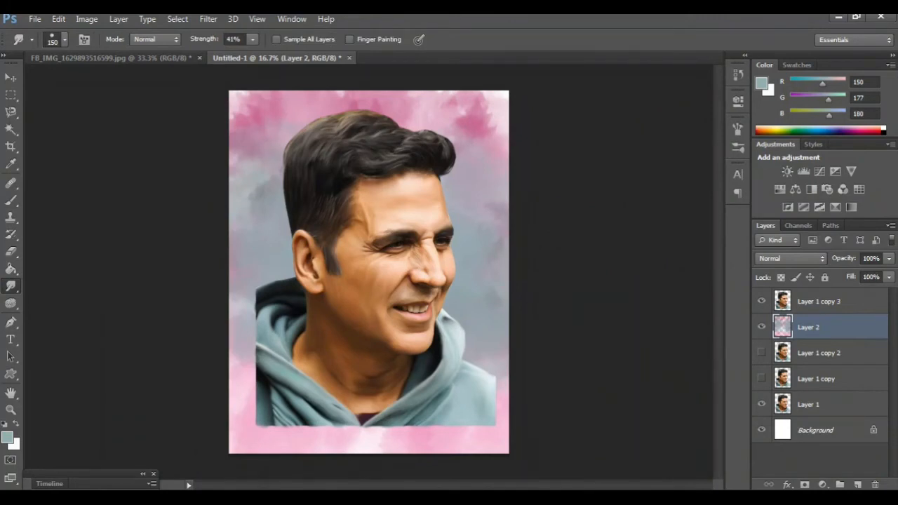
{"action": "key", "text": "bracketright"}
{"action": "key", "text": "bracketright"}
{"action": "key", "text": "bracketright"}
{"action": "key", "text": "bracketright"}
{"action": "key", "text": "bracketright"}
{"action": "key", "text": "bracketright"}
{"action": "key", "text": "bracketright"}
{"action": "key", "text": "ctrl+plus"}
{"action": "scroll", "coordinate": [369, 271], "scroll_direction": "up", "scroll_amount": 5}
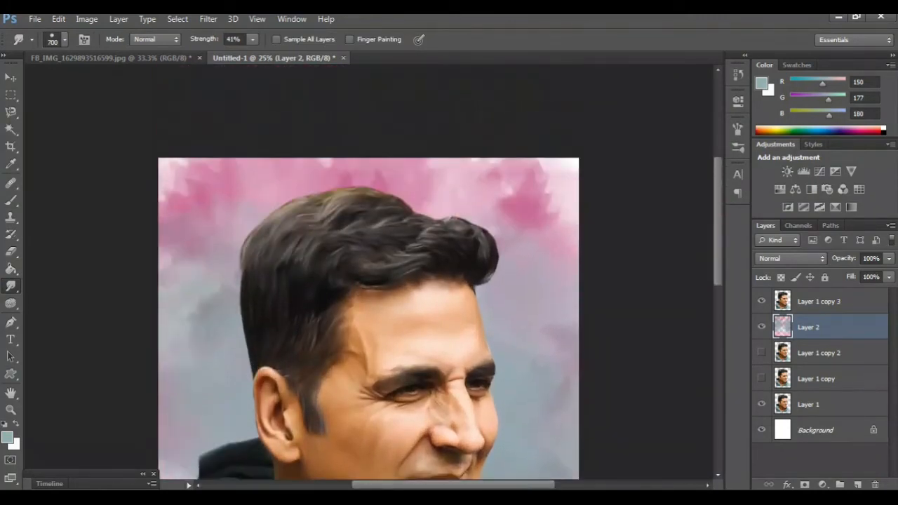
{"action": "mouse_move", "coordinate": [223, 221]}
{"action": "left_mouse_down"}
{"action": "mouse_move", "coordinate": [203, 184]}
{"action": "mouse_move", "coordinate": [181, 218]}
{"action": "mouse_move", "coordinate": [176, 178]}
{"action": "left_mouse_up"}
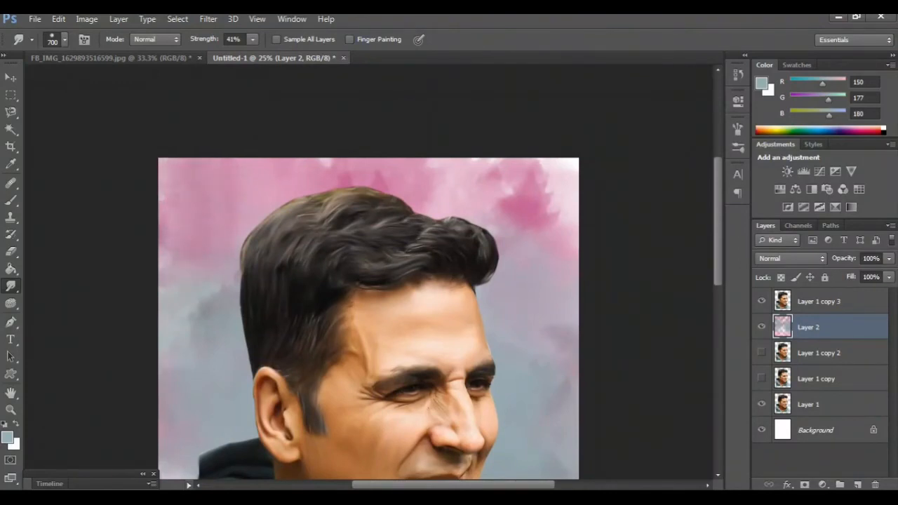
{"action": "key", "text": "ctrl+minus"}
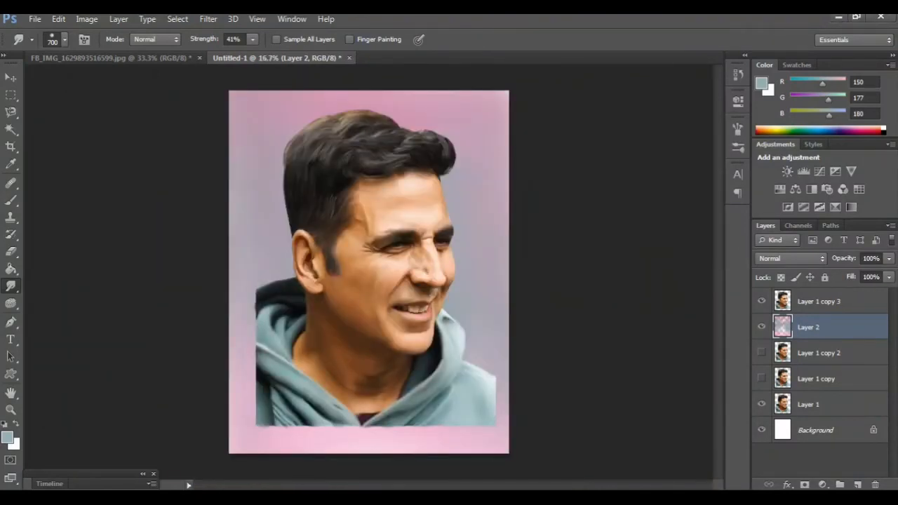
Sample the pale highlight of the hood and brush light clouds over the backdrop on both sides of the face
{"action": "key", "text": "b"}
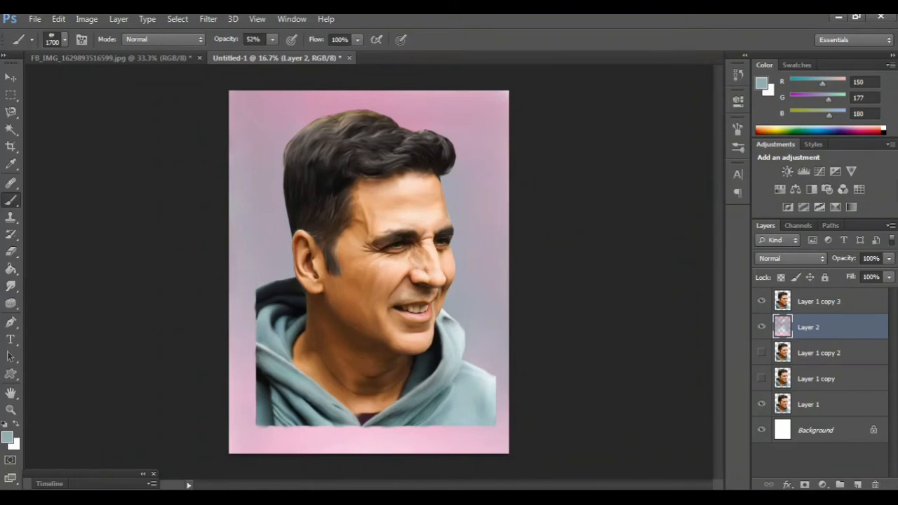
{"action": "left_click", "coordinate": [447, 321], "text": "alt"}
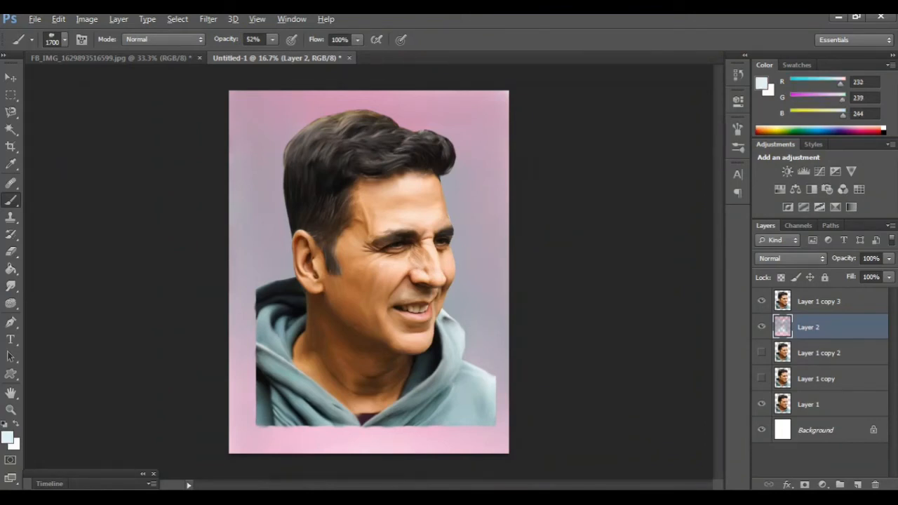
{"action": "left_click", "coordinate": [468, 332]}
{"action": "left_click", "coordinate": [474, 272]}
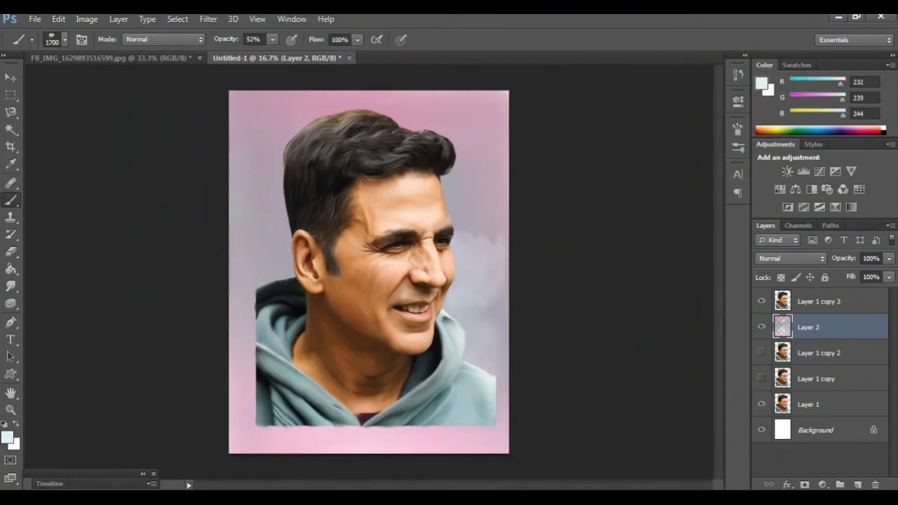
{"action": "left_click", "coordinate": [275, 238]}
{"action": "left_click", "coordinate": [474, 197]}
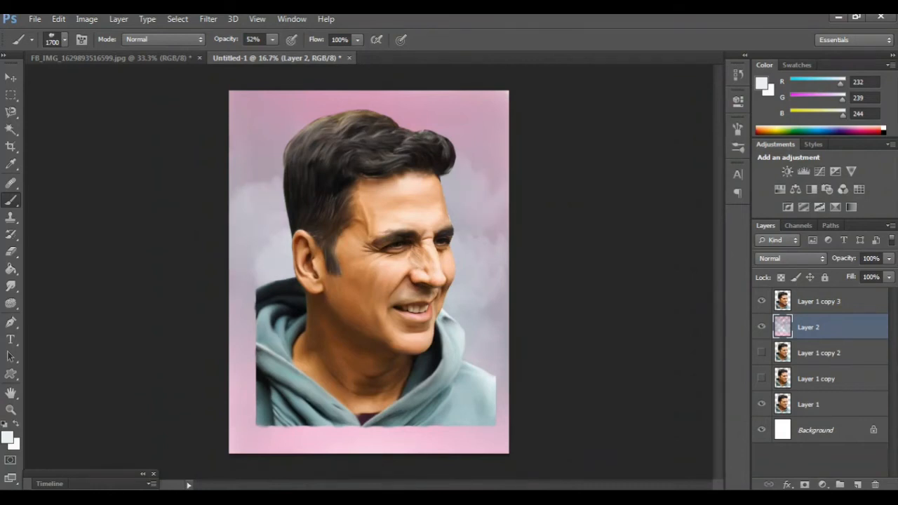
Set the foreground color to pale yellow-green dae3ba and dab soft clouds on the backdrop beside the face and around the hair
{"action": "left_click", "coordinate": [7, 437]}
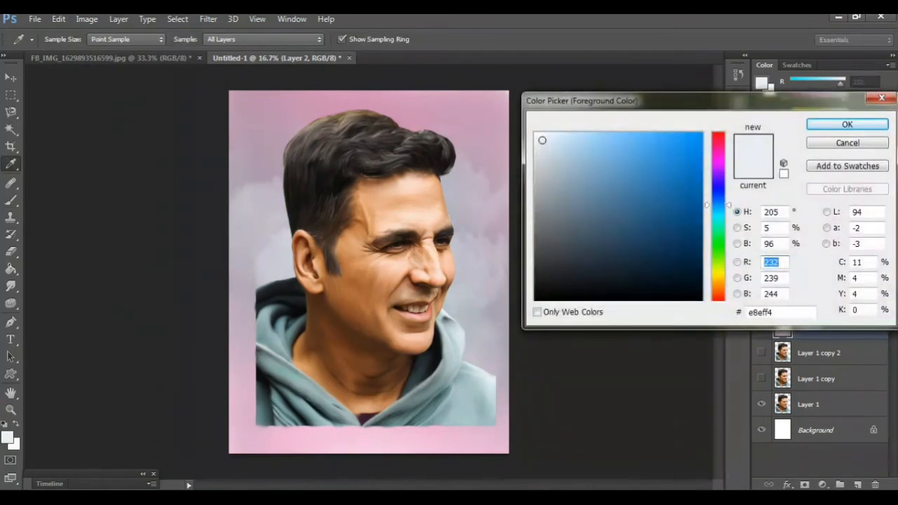
{"action": "left_click", "coordinate": [718, 266]}
{"action": "left_click_drag", "start_coordinate": [575, 146], "coordinate": [565, 151]}
{"action": "left_click", "coordinate": [847, 125]}
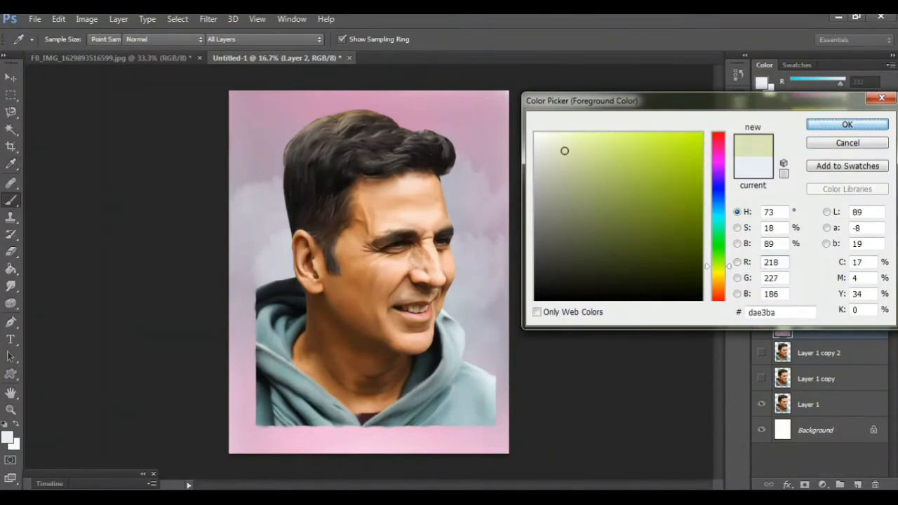
{"action": "left_click", "coordinate": [474, 281]}
{"action": "left_click", "coordinate": [454, 188]}
{"action": "left_click", "coordinate": [264, 230]}
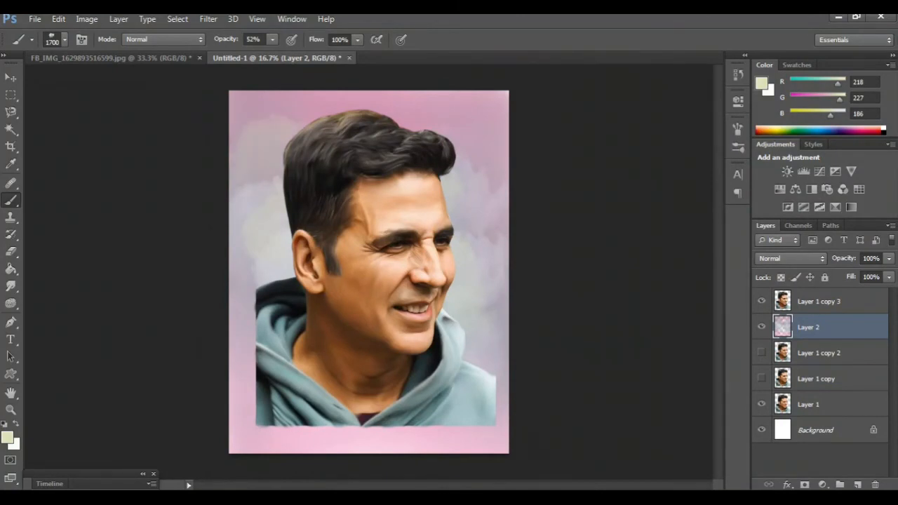
{"action": "left_click", "coordinate": [423, 129]}
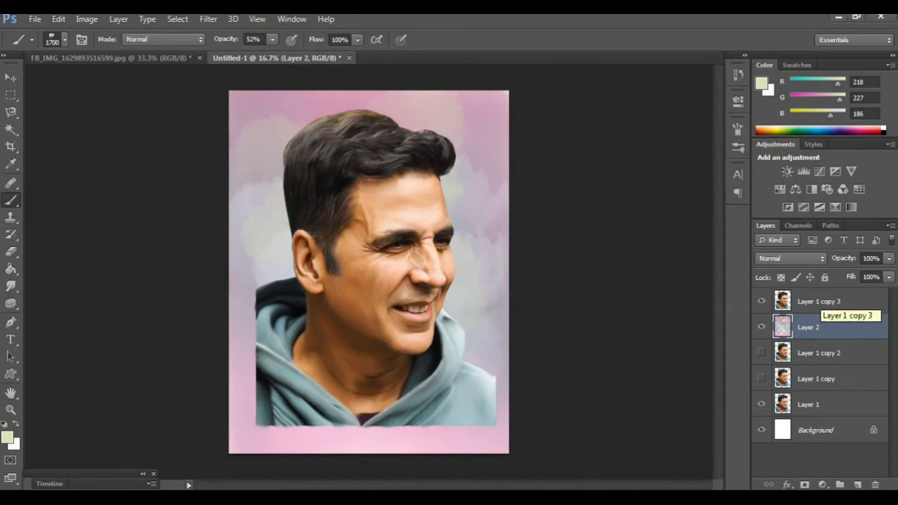
On Layer 1 copy 3, smudge the cut-off edge and lower corner of the shoulder beside the chin outward with a size 400 brush
{"action": "left_click", "coordinate": [817, 301]}
{"action": "key", "text": "ctrl+plus"}
{"action": "key", "text": "ctrl+plus"}
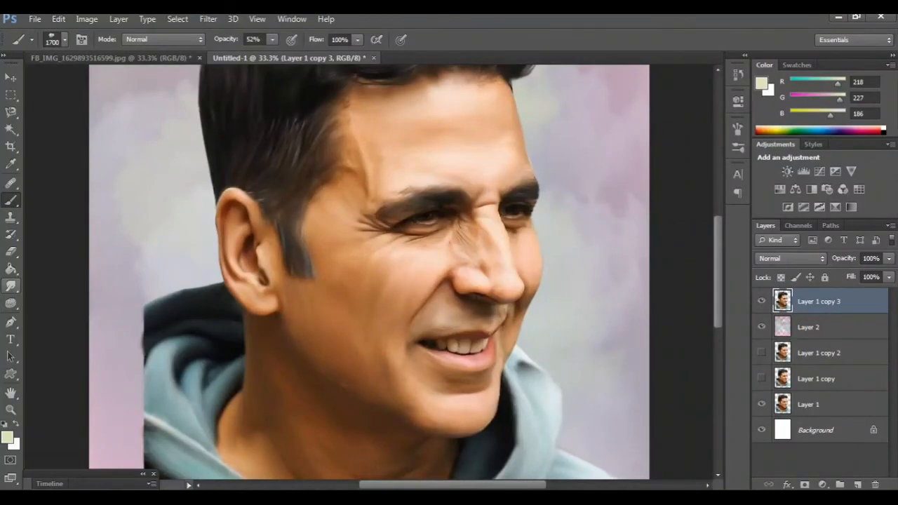
{"action": "left_click", "coordinate": [10, 285]}
{"action": "scroll", "coordinate": [369, 272], "scroll_direction": "down", "scroll_amount": 5}
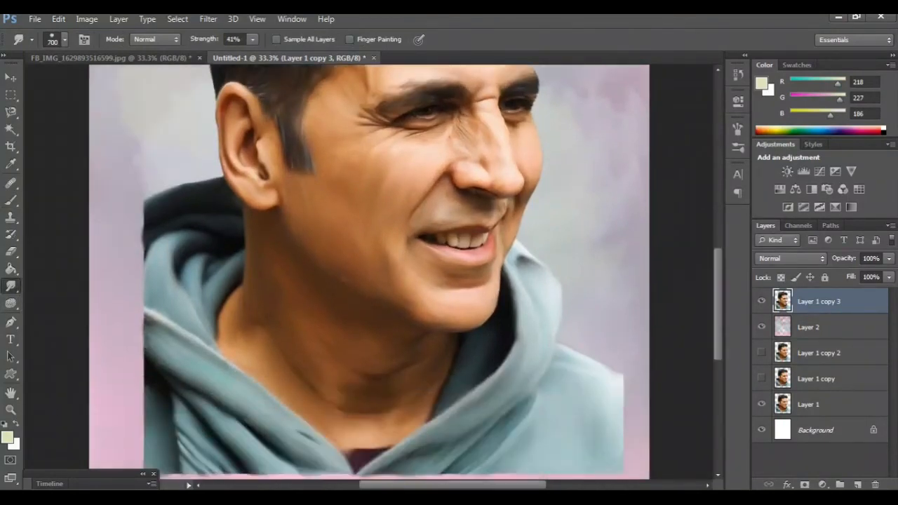
{"action": "key", "text": "bracketleft"}
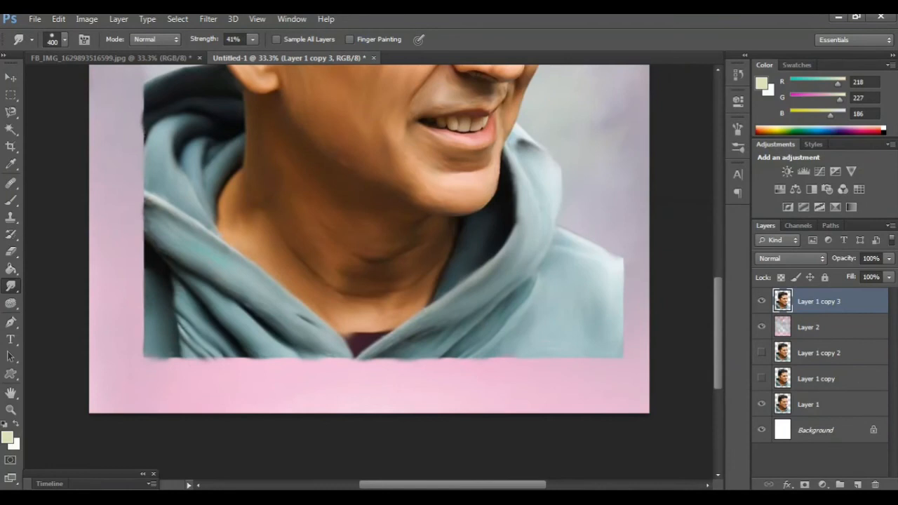
{"action": "mouse_move", "coordinate": [616, 273]}
{"action": "left_mouse_down"}
{"action": "mouse_move", "coordinate": [644, 295]}
{"action": "mouse_move", "coordinate": [619, 355]}
{"action": "left_mouse_up"}
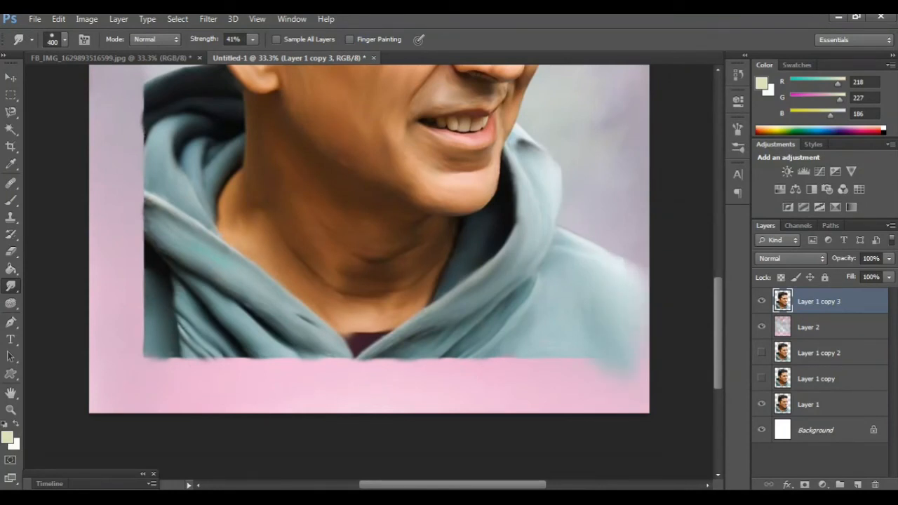
{"action": "left_click_drag", "start_coordinate": [581, 324], "coordinate": [588, 353]}
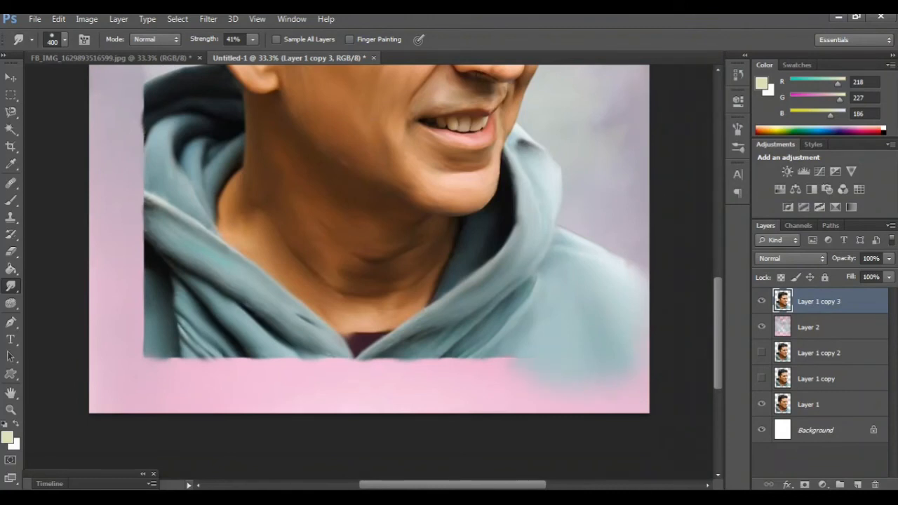
Smudge the hoodie's straight lower edge downward so it fades softly into the pink backdrop
{"action": "left_click_drag", "start_coordinate": [470, 329], "coordinate": [460, 350]}
{"action": "left_click_drag", "start_coordinate": [382, 336], "coordinate": [375, 365]}
{"action": "left_click_drag", "start_coordinate": [277, 326], "coordinate": [300, 359]}
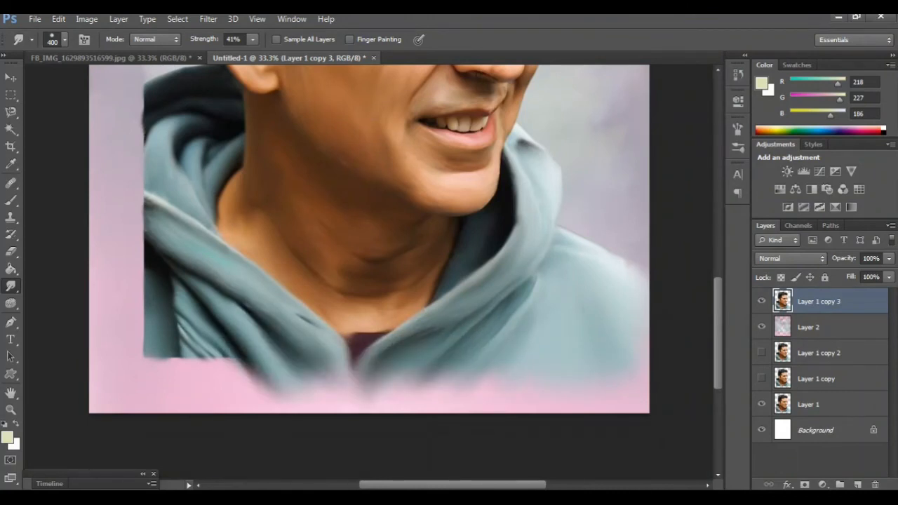
{"action": "left_click_drag", "start_coordinate": [231, 336], "coordinate": [246, 364]}
{"action": "left_click_drag", "start_coordinate": [199, 332], "coordinate": [226, 364]}
{"action": "mouse_move", "coordinate": [167, 327]}
{"action": "left_mouse_down"}
{"action": "mouse_move", "coordinate": [170, 354]}
{"action": "mouse_move", "coordinate": [160, 333]}
{"action": "mouse_move", "coordinate": [152, 357]}
{"action": "left_mouse_up"}
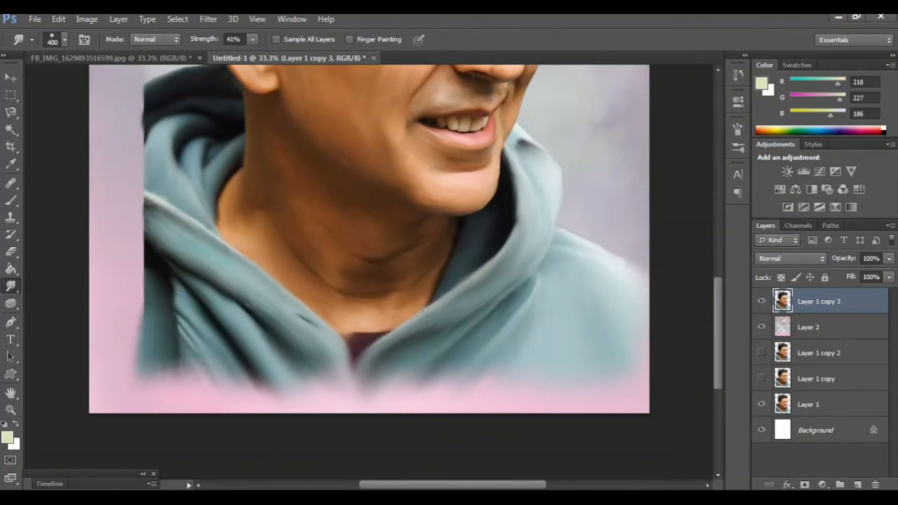
Smudge the hoodie's straight side edge below the ear outward, rounding the sleeve and hood into the backdrop
{"action": "left_click_drag", "start_coordinate": [149, 298], "coordinate": [129, 316]}
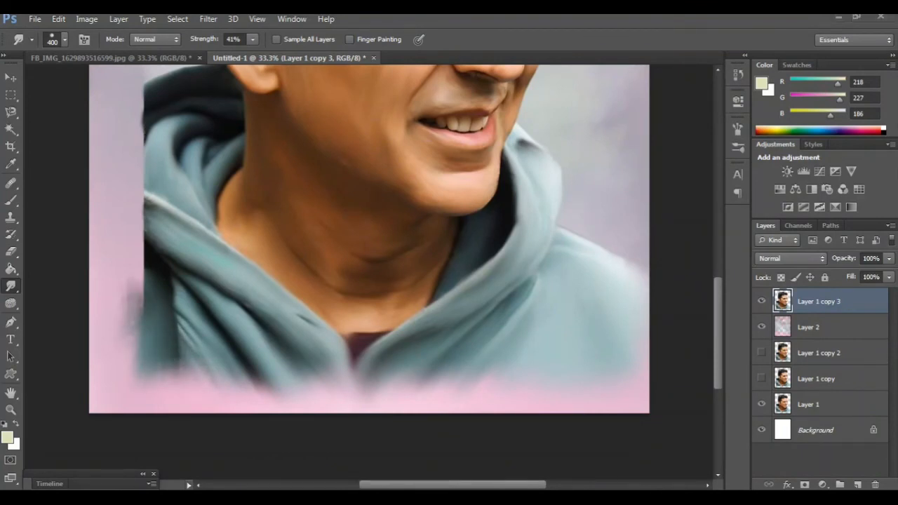
{"action": "scroll", "coordinate": [368, 274], "scroll_direction": "up", "scroll_amount": 3}
{"action": "left_click_drag", "start_coordinate": [150, 322], "coordinate": [123, 280]}
{"action": "mouse_move", "coordinate": [119, 326]}
{"action": "left_mouse_down"}
{"action": "mouse_move", "coordinate": [130, 242]}
{"action": "mouse_move", "coordinate": [144, 233]}
{"action": "mouse_move", "coordinate": [116, 242]}
{"action": "left_mouse_up"}
{"action": "mouse_move", "coordinate": [150, 309]}
{"action": "left_mouse_down"}
{"action": "mouse_move", "coordinate": [123, 256]}
{"action": "mouse_move", "coordinate": [144, 235]}
{"action": "left_mouse_up"}
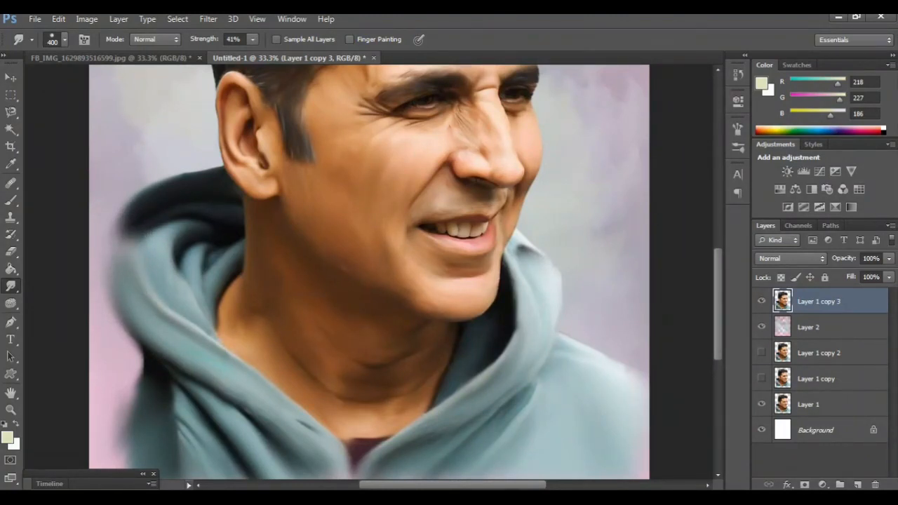
Smudge the dark edge of the hoodie's sleeve below the hood outward into the pink backdrop
{"action": "scroll", "coordinate": [369, 267], "scroll_direction": "down", "scroll_amount": 2}
{"action": "mouse_move", "coordinate": [162, 344]}
{"action": "left_mouse_down"}
{"action": "mouse_move", "coordinate": [128, 288]}
{"action": "mouse_move", "coordinate": [133, 333]}
{"action": "left_mouse_up"}
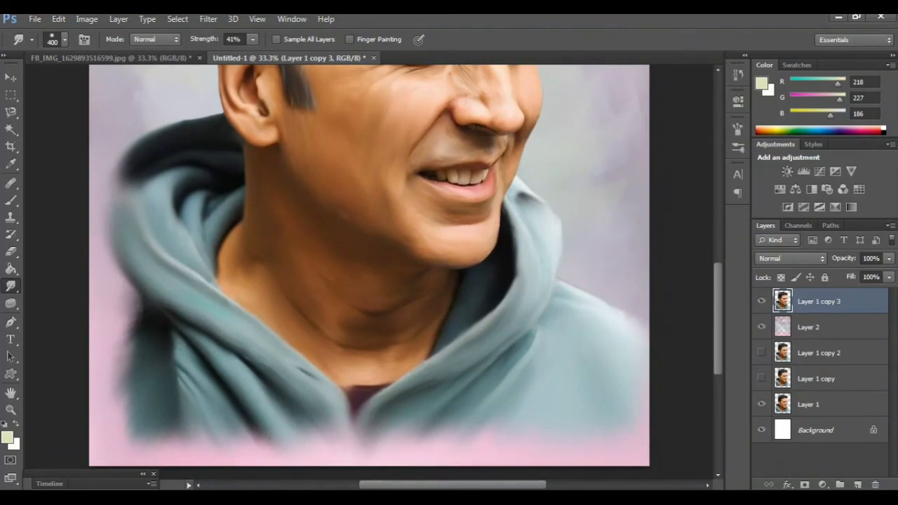
{"action": "scroll", "coordinate": [369, 267], "scroll_direction": "down", "scroll_amount": 2}
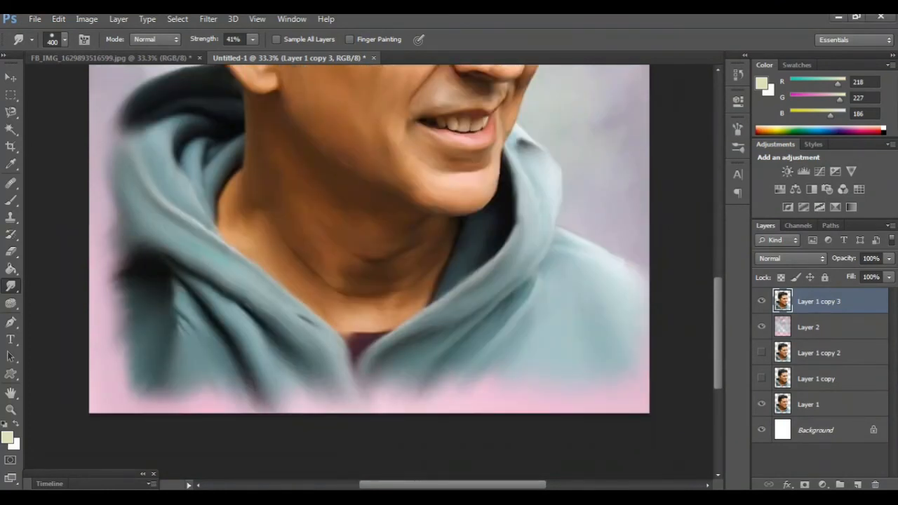
Smudge the hoodie's lower edge below the neckline downward so it fades into the pink backdrop
{"action": "key", "text": "ctrl+minus"}
{"action": "key", "text": "ctrl+minus"}
{"action": "key", "text": "ctrl+plus"}
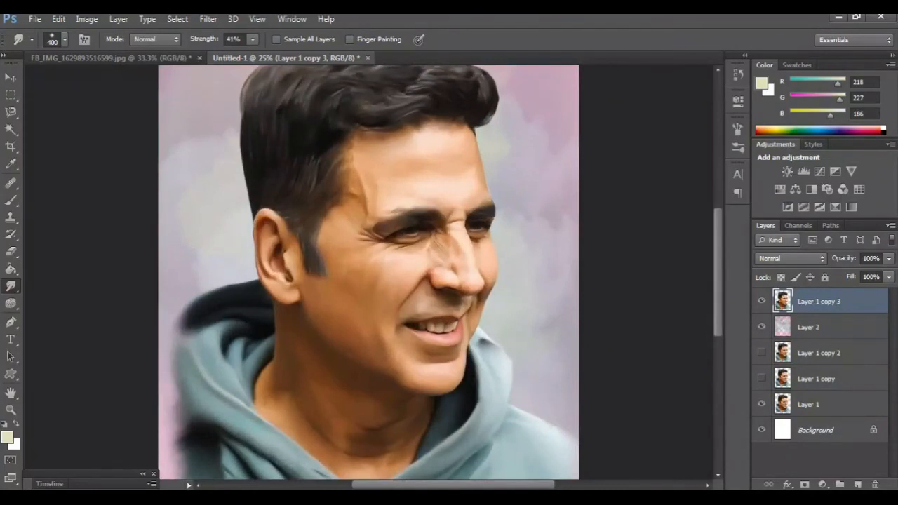
{"action": "scroll", "coordinate": [369, 272], "scroll_direction": "down", "scroll_amount": 2}
{"action": "scroll", "coordinate": [369, 273], "scroll_direction": "down", "scroll_amount": 1}
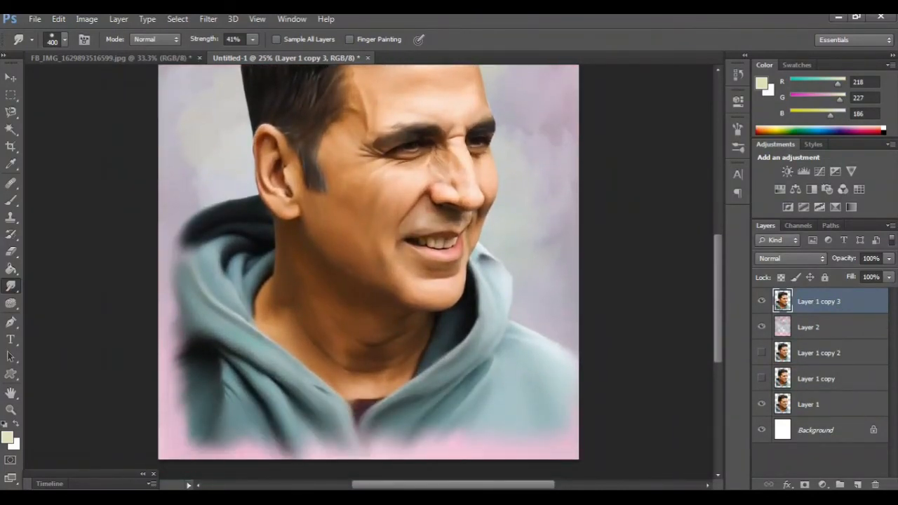
{"action": "mouse_move", "coordinate": [478, 420]}
{"action": "left_mouse_down"}
{"action": "mouse_move", "coordinate": [473, 442]}
{"action": "mouse_move", "coordinate": [422, 447]}
{"action": "left_mouse_up"}
{"action": "left_click_drag", "start_coordinate": [401, 417], "coordinate": [391, 446]}
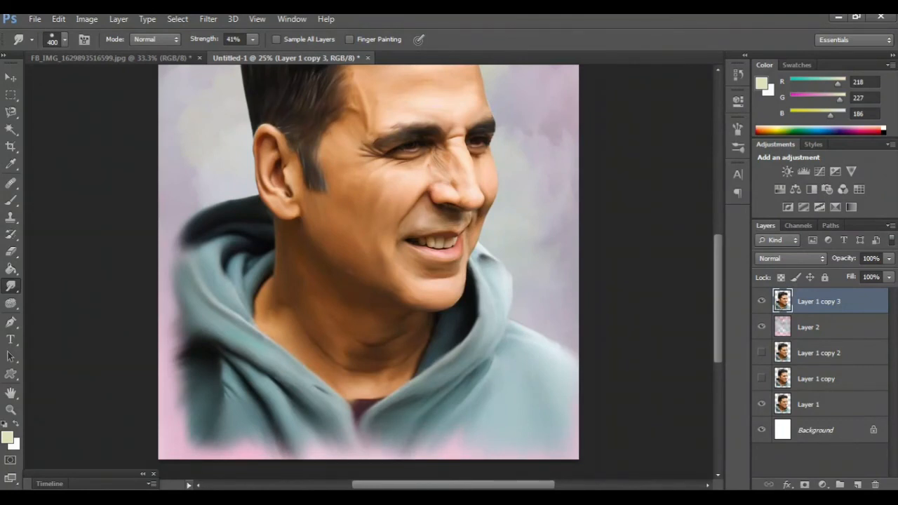
{"action": "scroll", "coordinate": [369, 272], "scroll_direction": "up", "scroll_amount": 5}
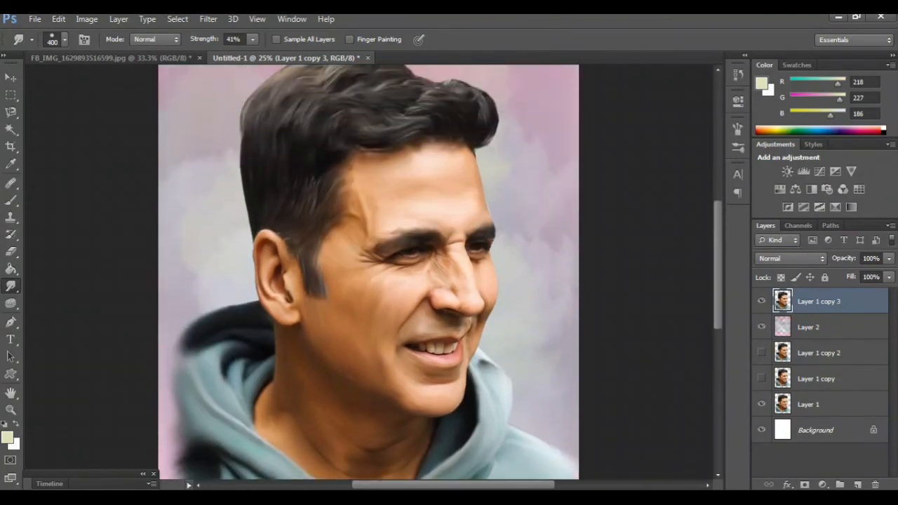
{"action": "scroll", "coordinate": [369, 272], "scroll_direction": "down", "scroll_amount": 1}
Add a new layer above Layer 1 copy 3 and choose a soft round brush at 1700 px
{"action": "key", "text": "ctrl+minus"}
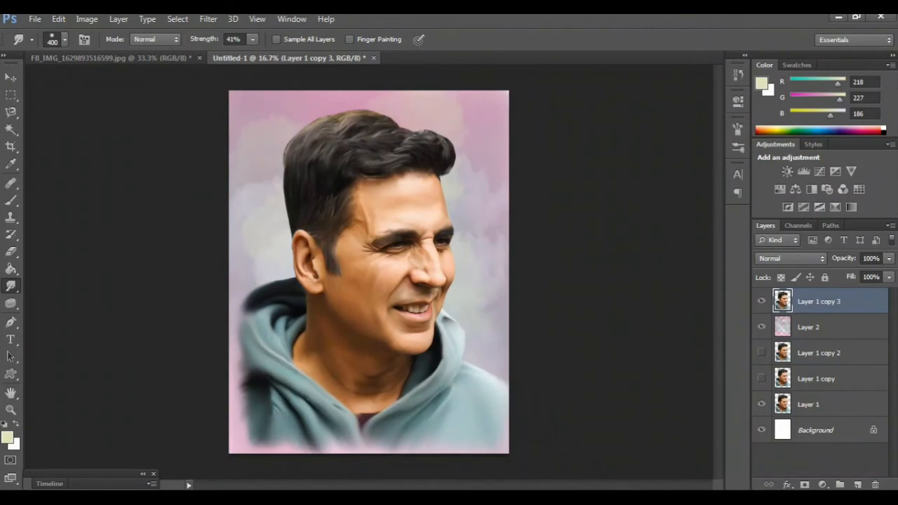
{"action": "left_click", "coordinate": [858, 484]}
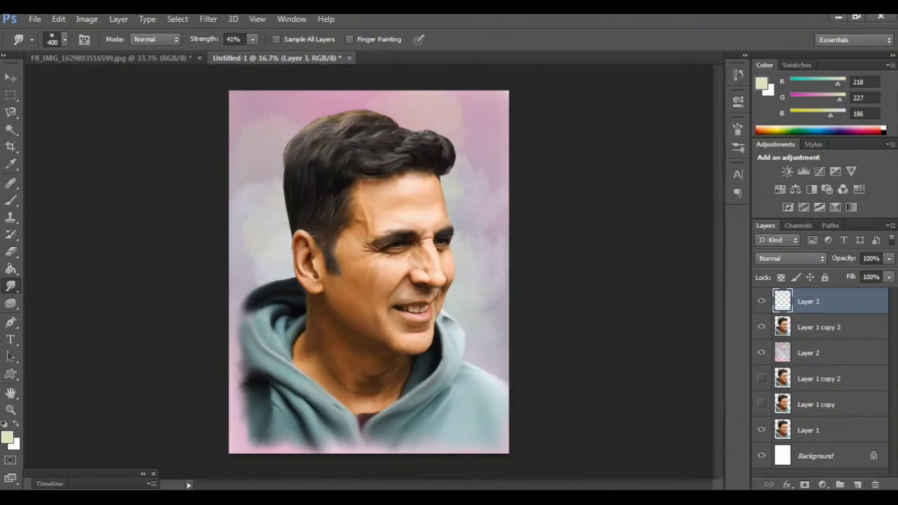
{"action": "key", "text": "b"}
{"action": "left_click", "coordinate": [64, 39]}
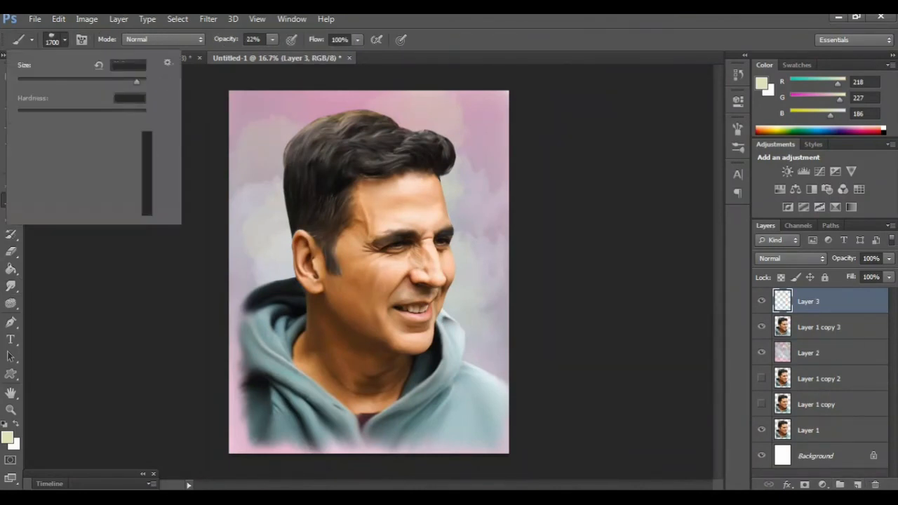
{"action": "scroll", "coordinate": [83, 173], "scroll_direction": "up", "scroll_amount": 5}
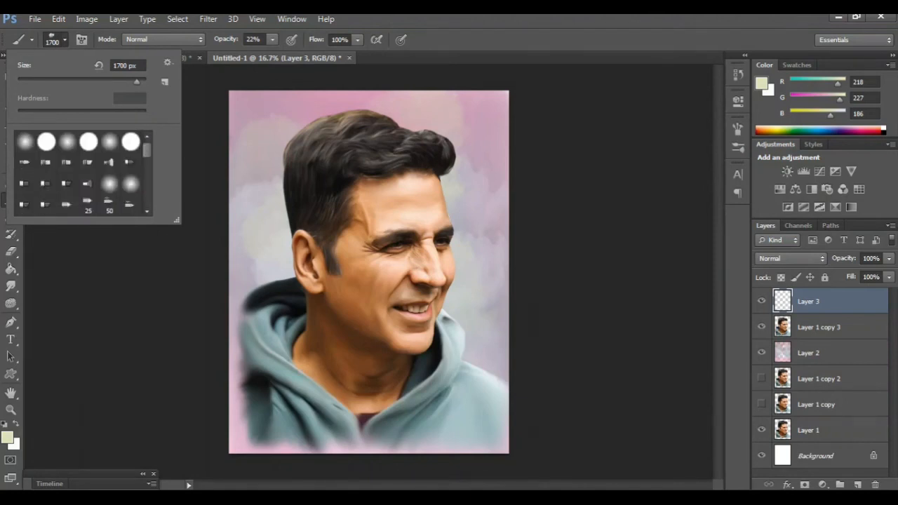
{"action": "double_click", "coordinate": [109, 142]}
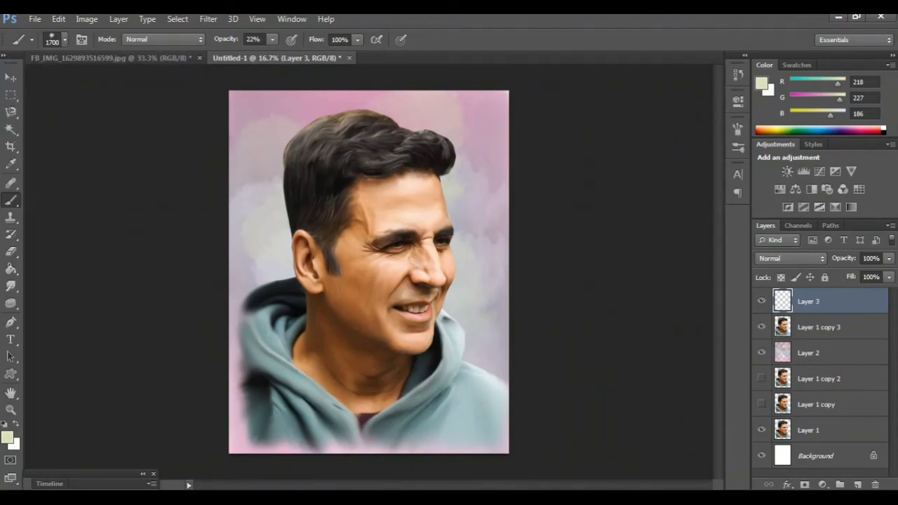
Sample the hoodie's pale blue-grey and dab it at 22% opacity over the neckline, dark sleeve and dark hood
{"action": "left_click", "coordinate": [471, 407], "text": "alt"}
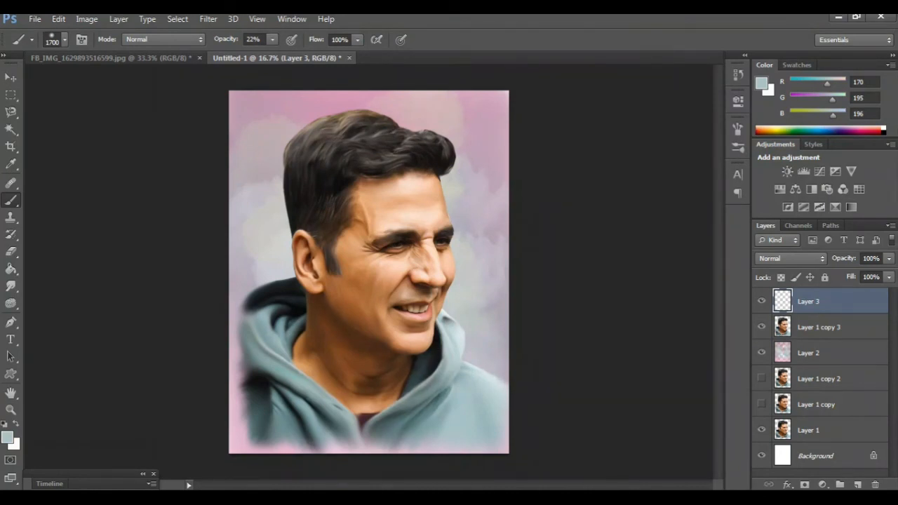
{"action": "left_click", "coordinate": [383, 421]}
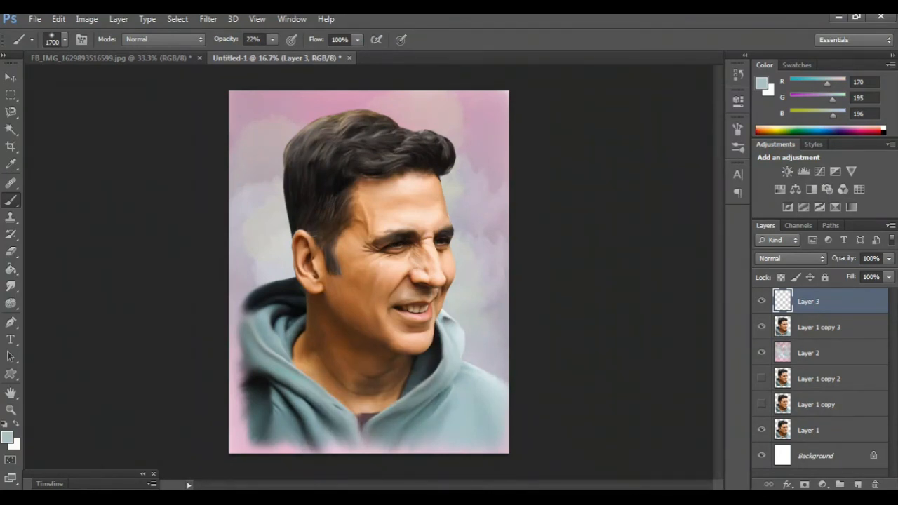
{"action": "left_click", "coordinate": [258, 406]}
{"action": "left_click", "coordinate": [259, 301]}
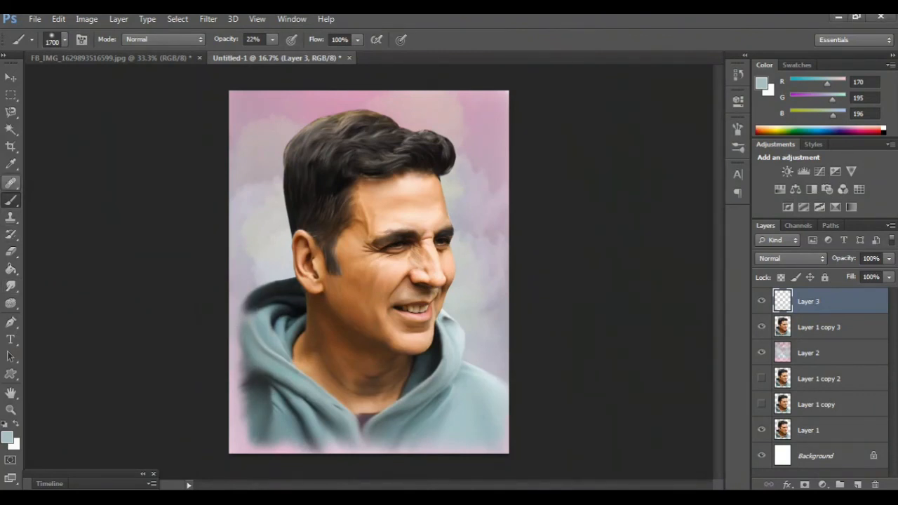
Switch to the Pencil tool and set the foreground color to black 000000
{"action": "right_click", "coordinate": [10, 201]}
{"action": "left_click", "coordinate": [66, 197]}
{"action": "key", "text": "shift+b"}
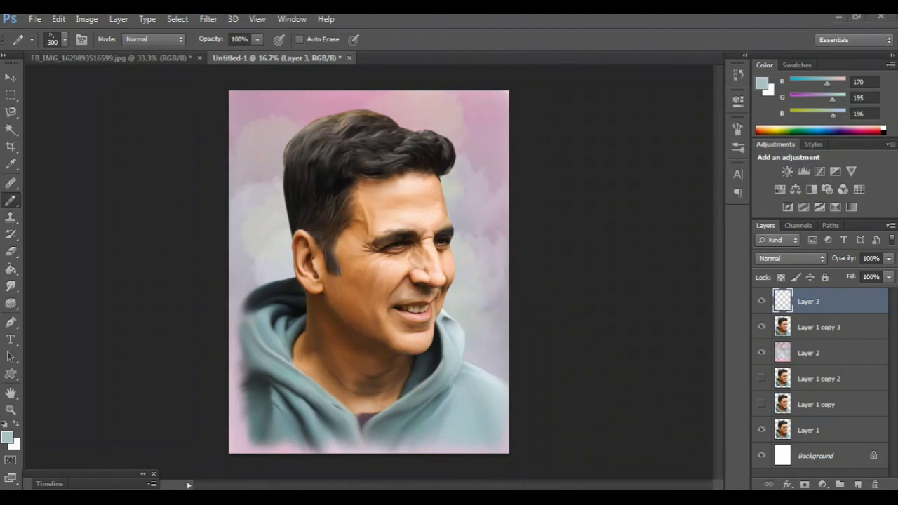
{"action": "left_click", "coordinate": [7, 437]}
{"action": "left_click_drag", "start_coordinate": [561, 280], "coordinate": [534, 301]}
{"action": "key", "text": "Return"}
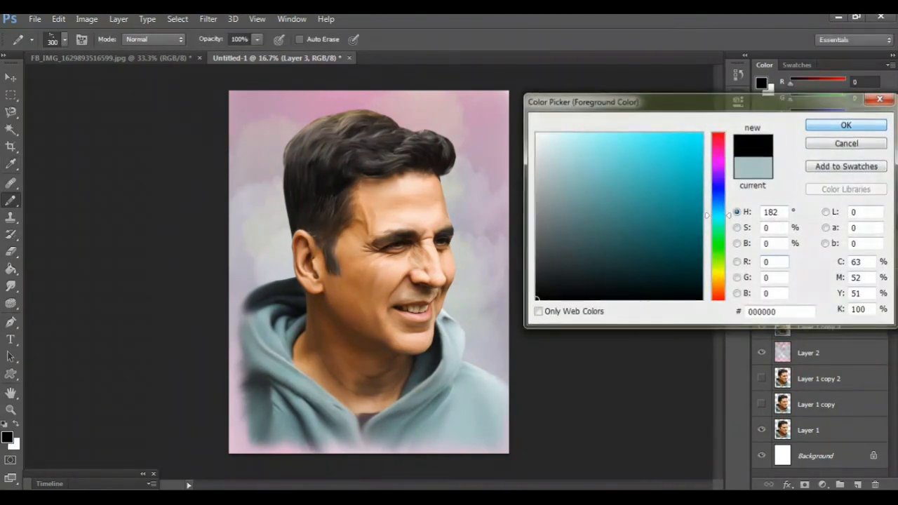
Handwrite the artist's signature in black in the lower right corner of the painting and review the whole portrait without the interface panels
{"action": "key", "text": "Tab"}
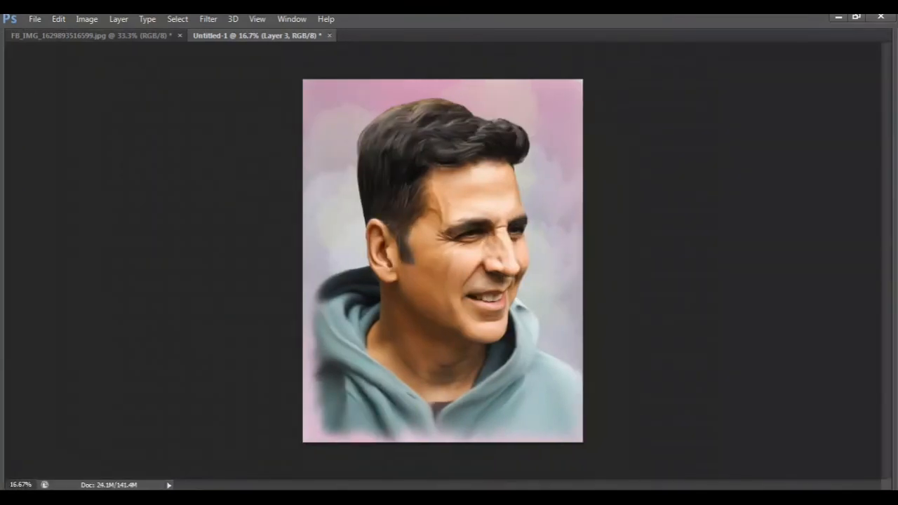
{"action": "key", "text": "ctrl+plus"}
{"action": "key", "text": "ctrl+plus"}
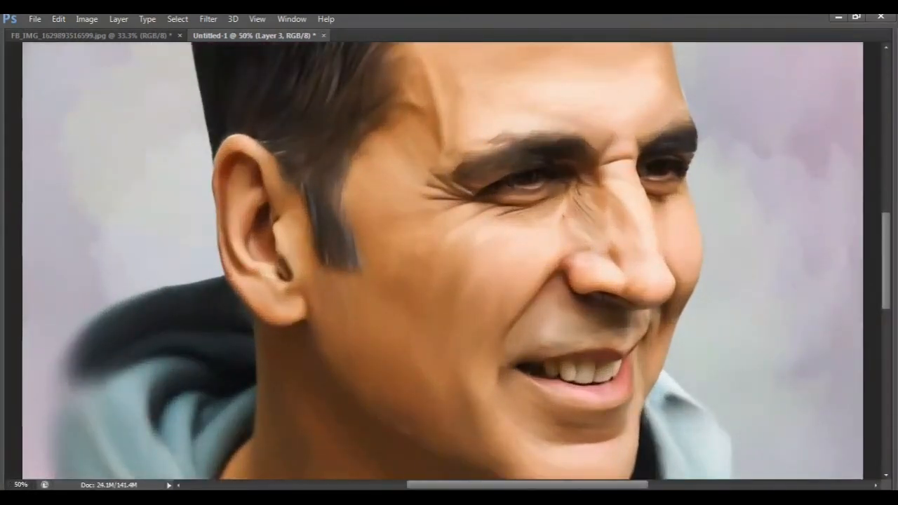
{"action": "scroll", "coordinate": [456, 262], "scroll_direction": "up", "scroll_amount": 3}
{"action": "key", "text": "Tab"}
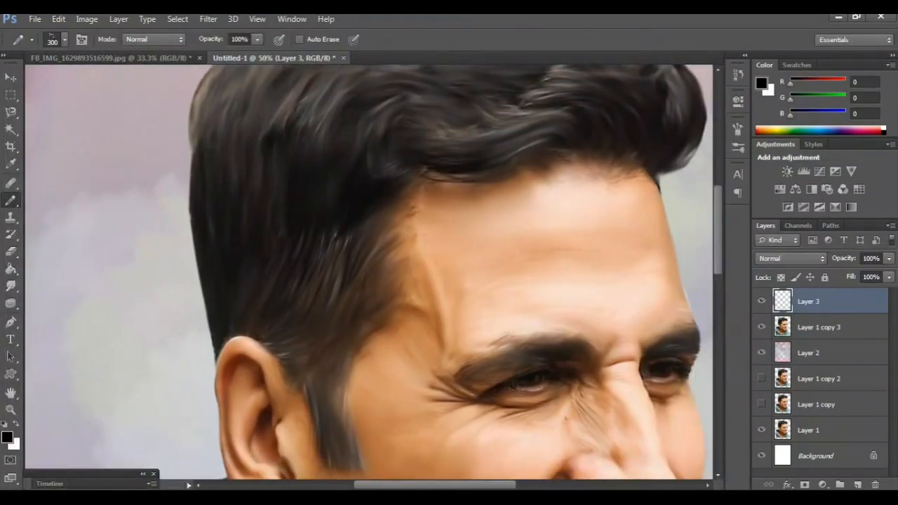
{"action": "key", "text": "Tab"}
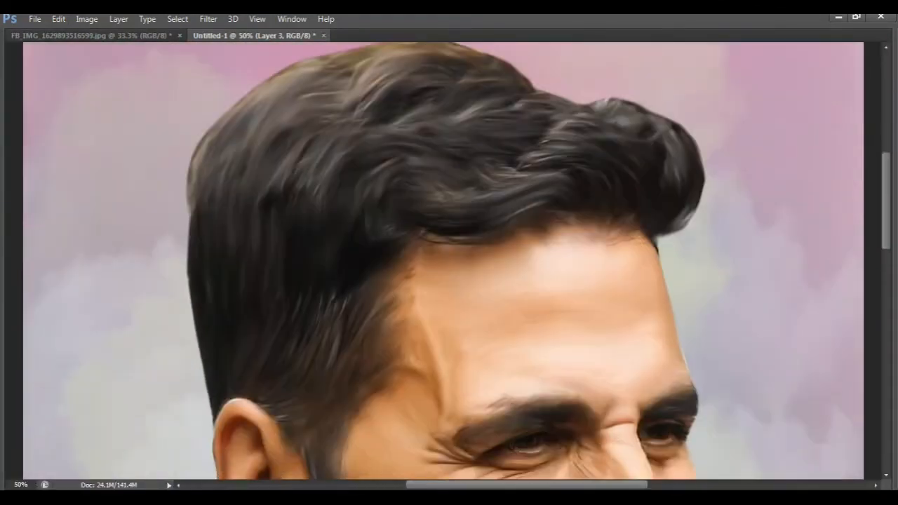
{"action": "scroll", "coordinate": [449, 260], "scroll_direction": "down", "scroll_amount": 15}
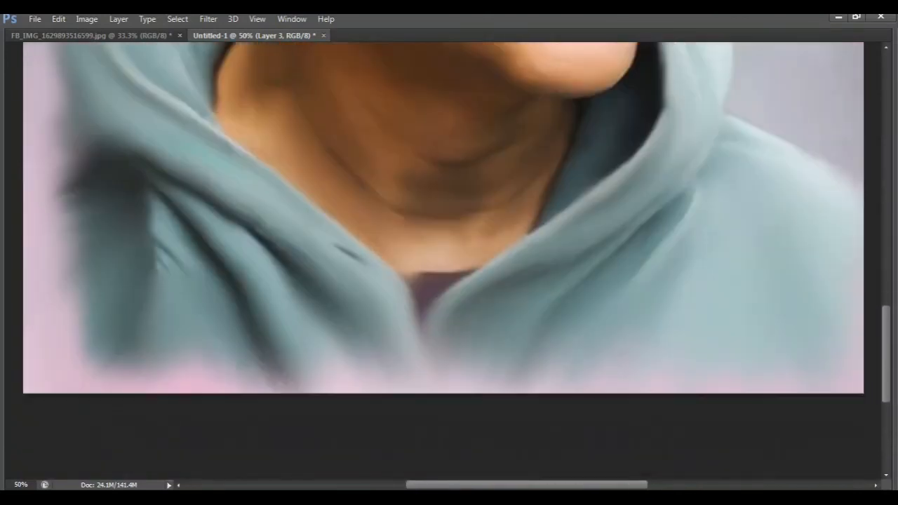
{"action": "scroll", "coordinate": [449, 217], "scroll_direction": "down", "scroll_amount": 2}
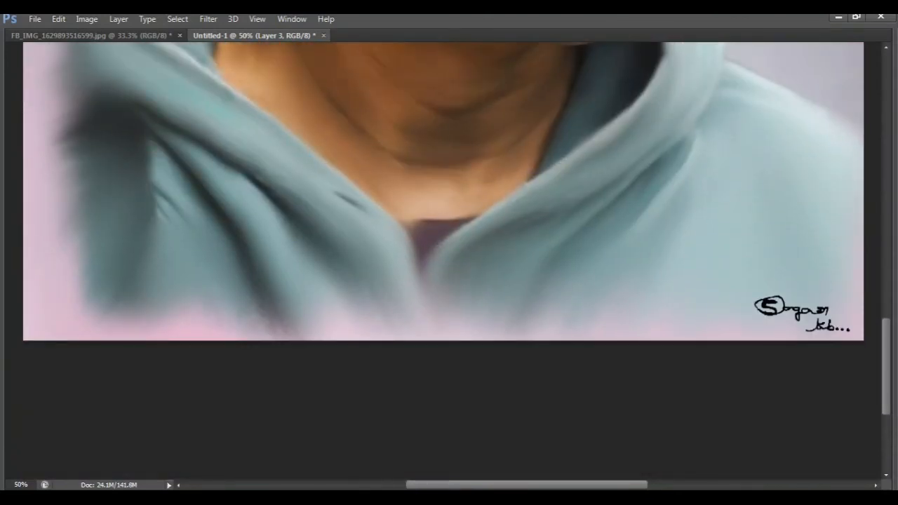
{"action": "key", "text": "ctrl+minus"}
{"action": "key", "text": "ctrl+minus"}
{"action": "scroll", "coordinate": [442, 252], "scroll_direction": "up", "scroll_amount": 5}
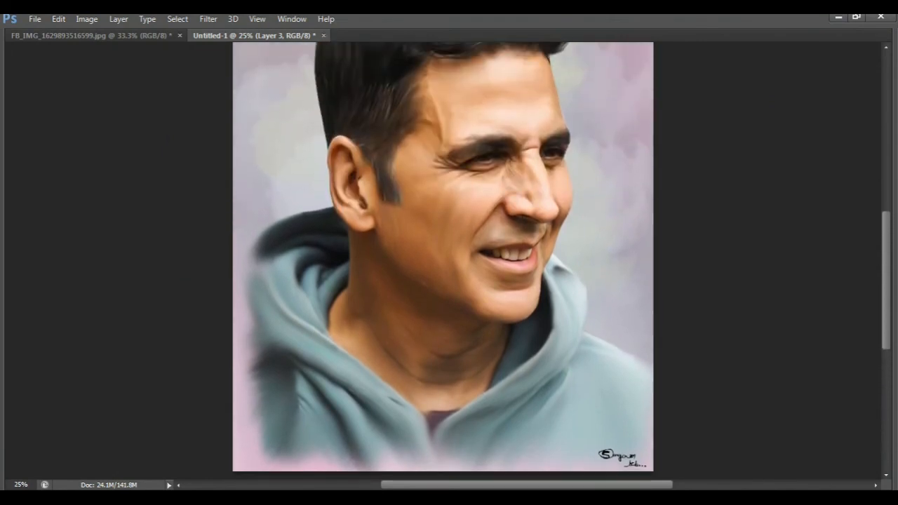